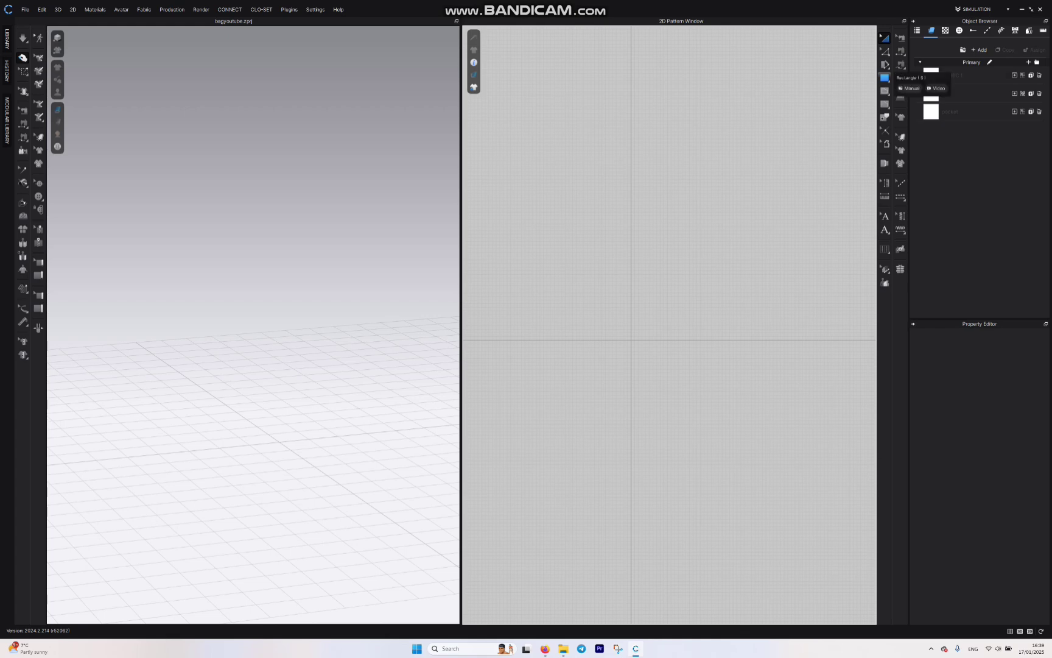
Step: Draw a wide rectangular pattern piece over the vertical axis in the 2D pattern area as the bag panel
click(885, 77)
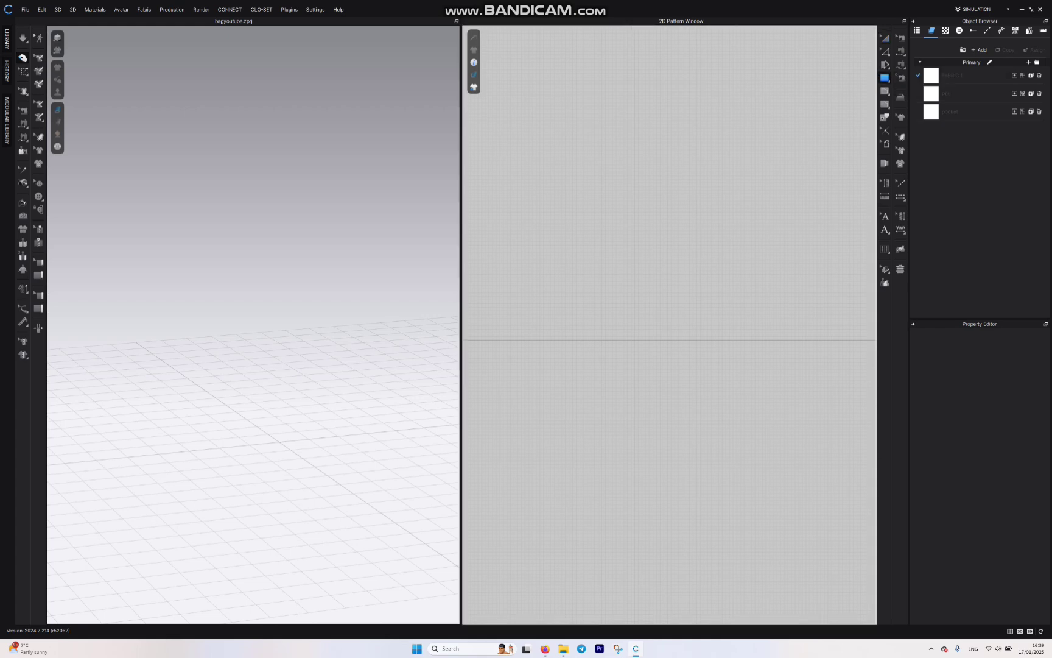
drag(615, 301, 679, 346)
scroll(630, 335, up, 4)
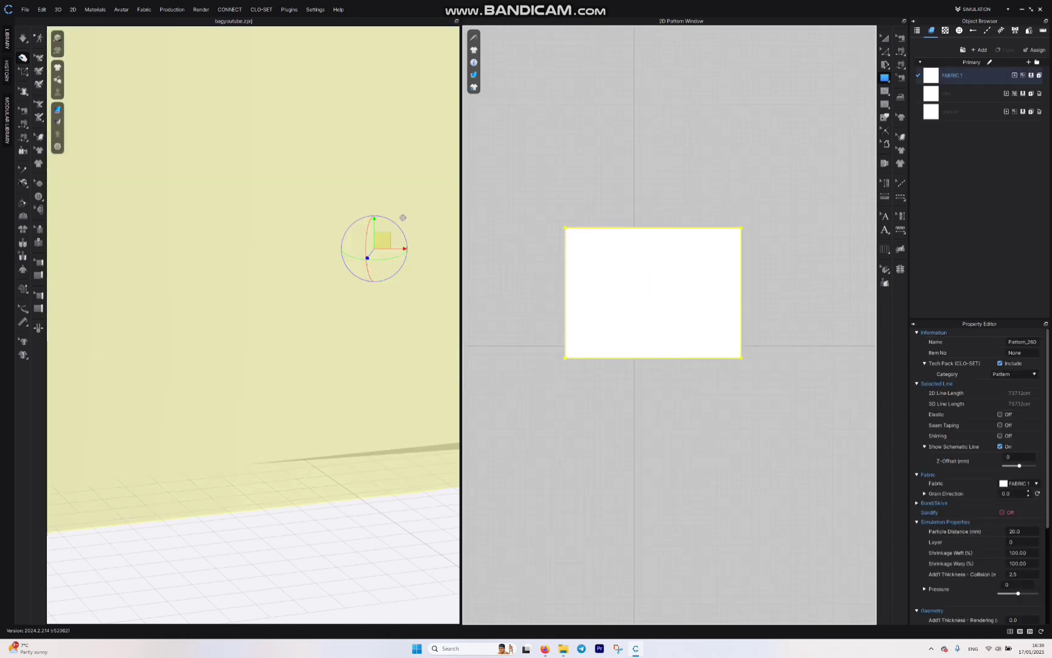
scroll(253, 324, down, 5)
scroll(253, 324, down, 2)
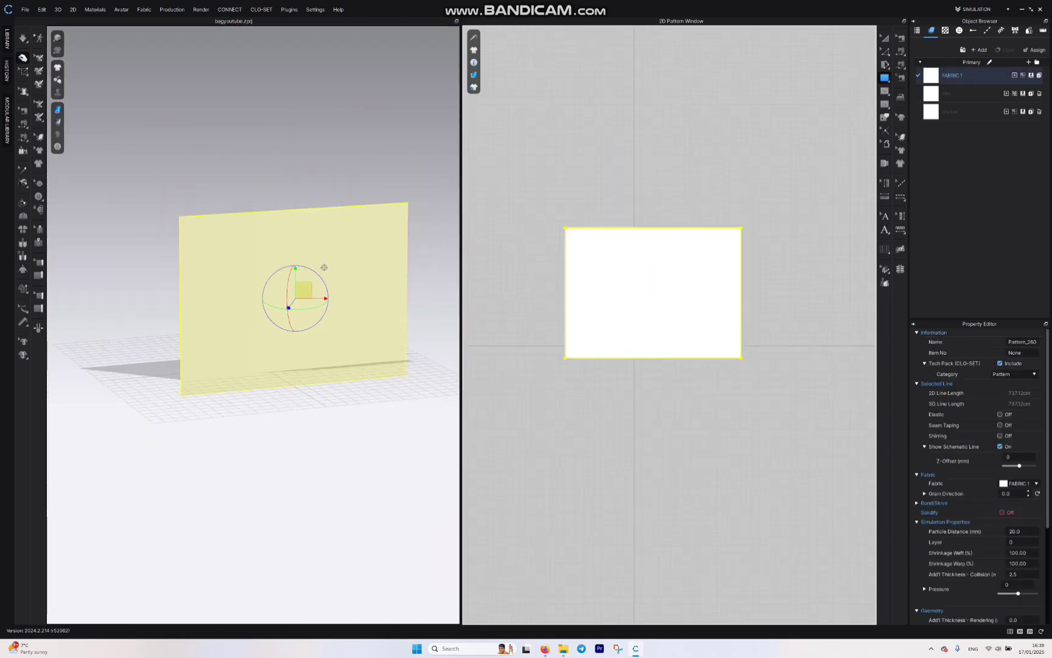
Step: Round both lower corners of the rectangle with Smooth Curve
click(885, 52)
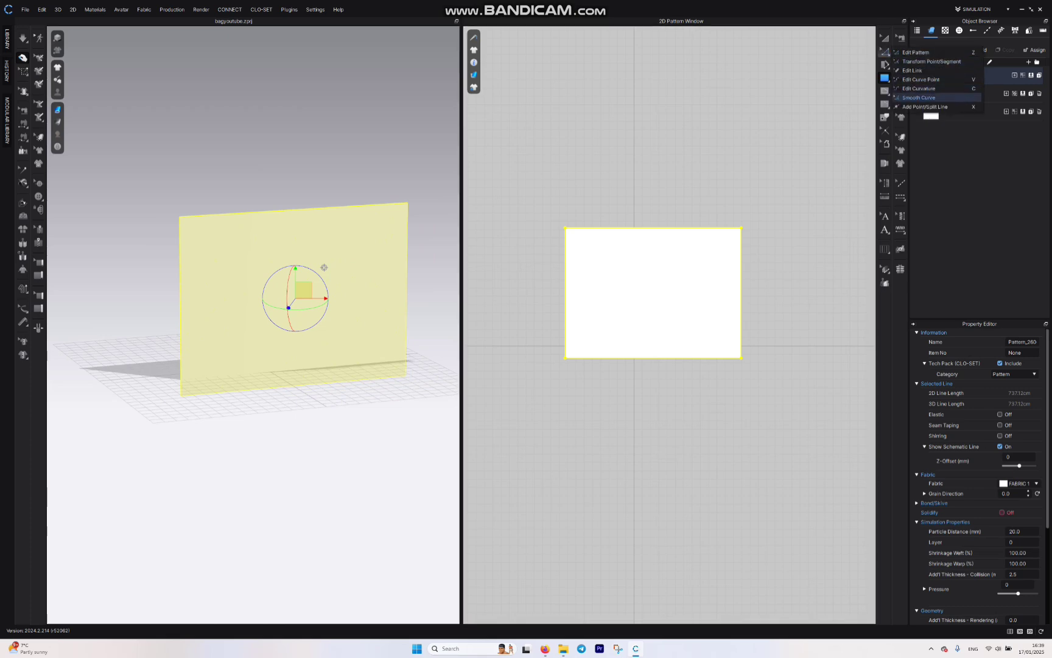
click(926, 107)
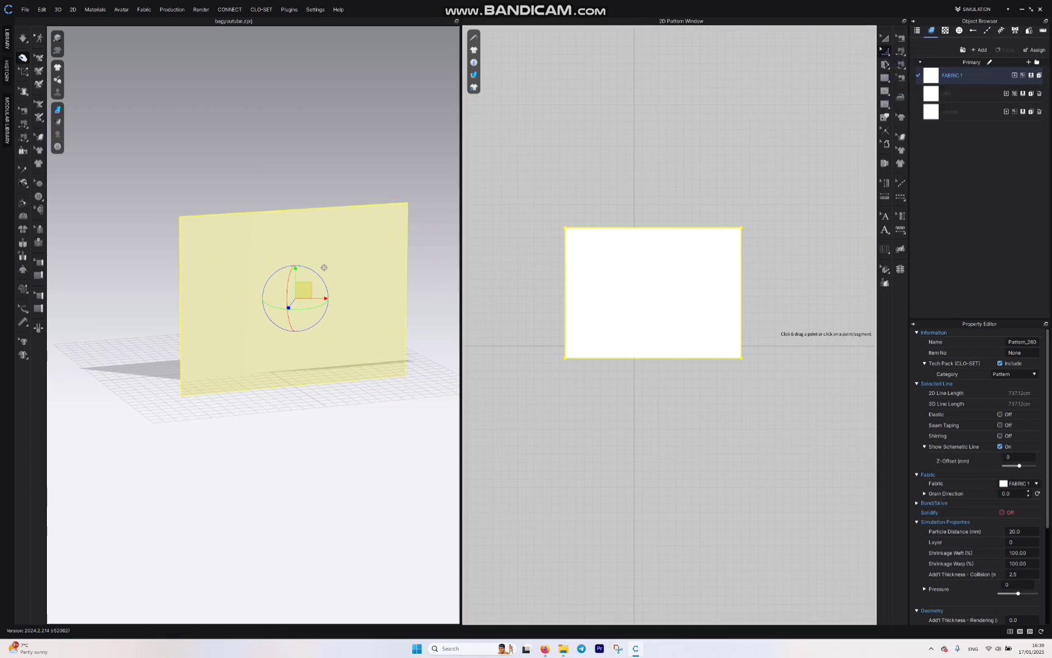
click(742, 359)
drag(742, 358, 742, 343)
drag(566, 358, 565, 341)
Step: Add a point at the middle of the panel's top edge and move it down to form a V-shaped notch
click(883, 50)
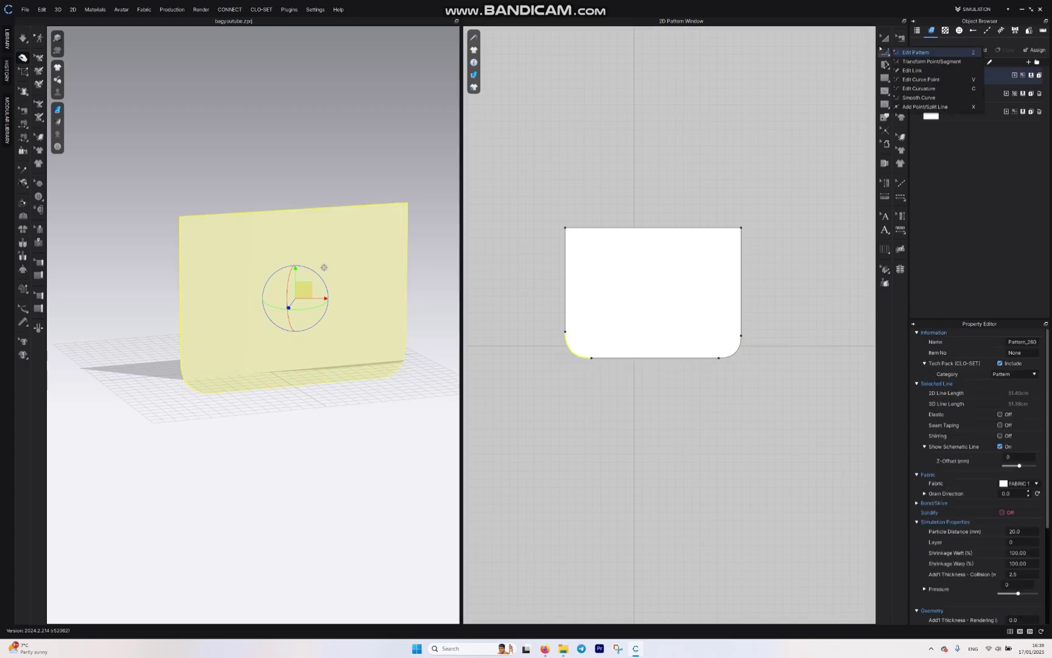
click(926, 106)
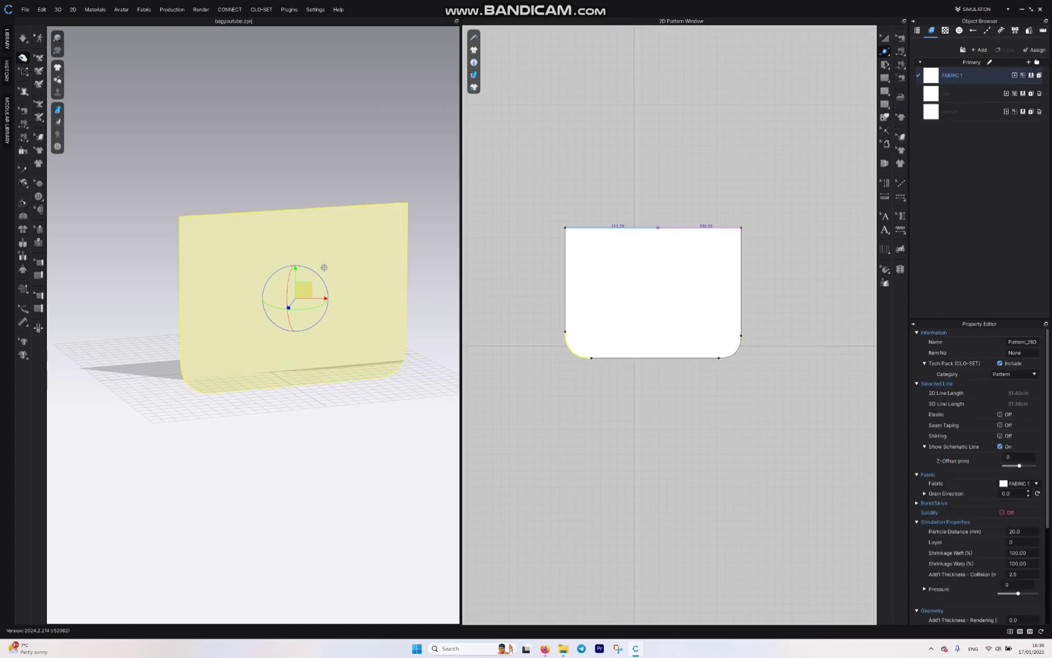
click(653, 227)
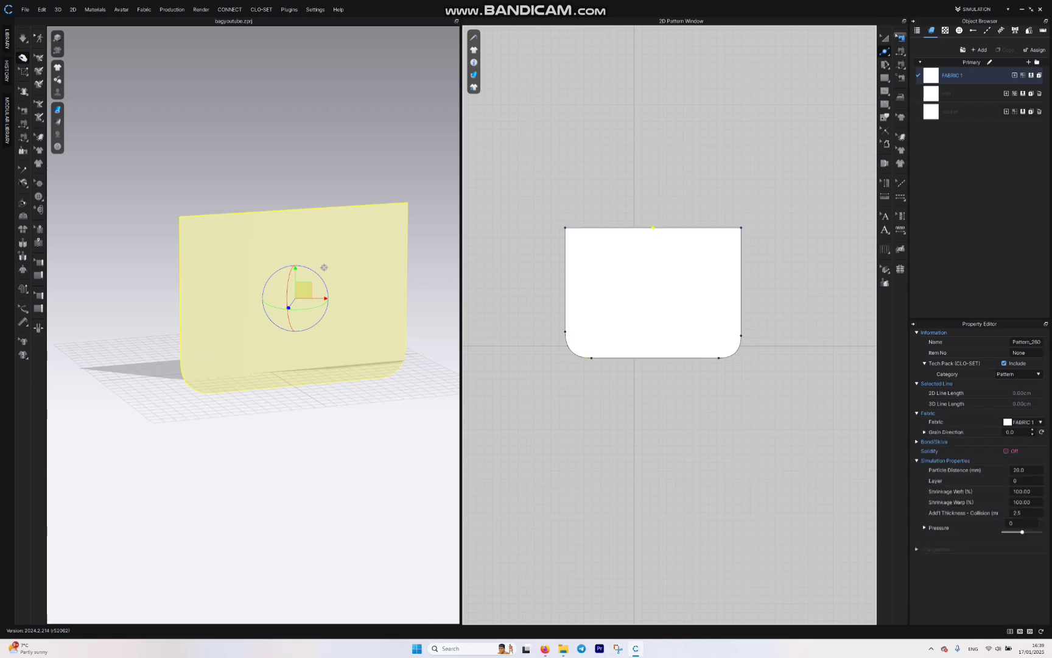
click(885, 52)
click(919, 52)
drag(653, 227, 654, 282)
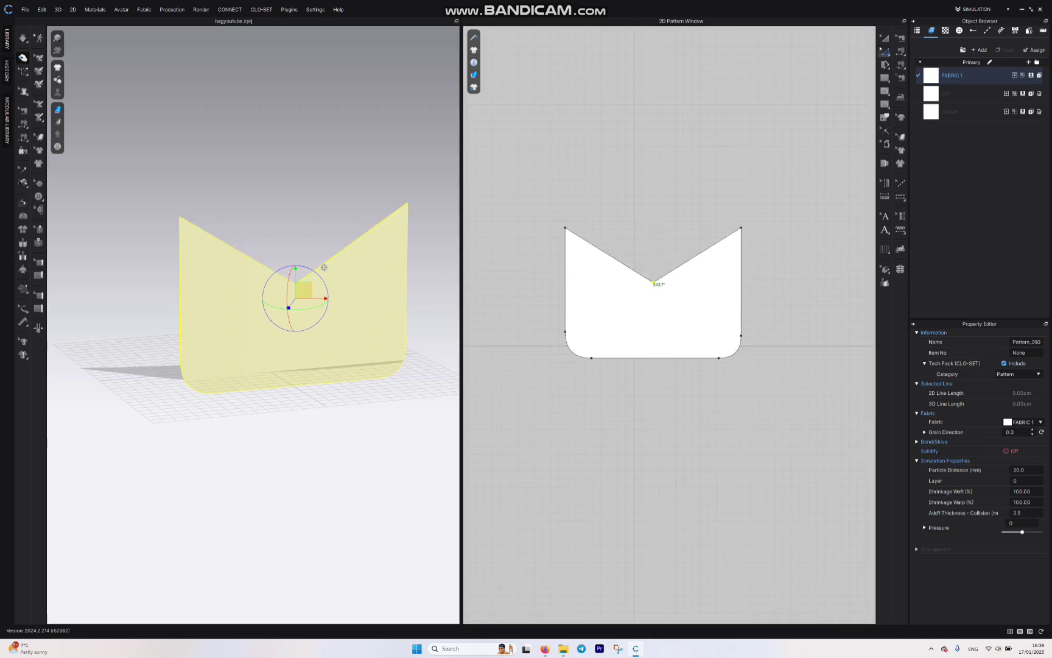
Step: Round both upper corners of the notched panel with large smooth curves
drag(742, 229, 729, 256)
drag(566, 228, 583, 239)
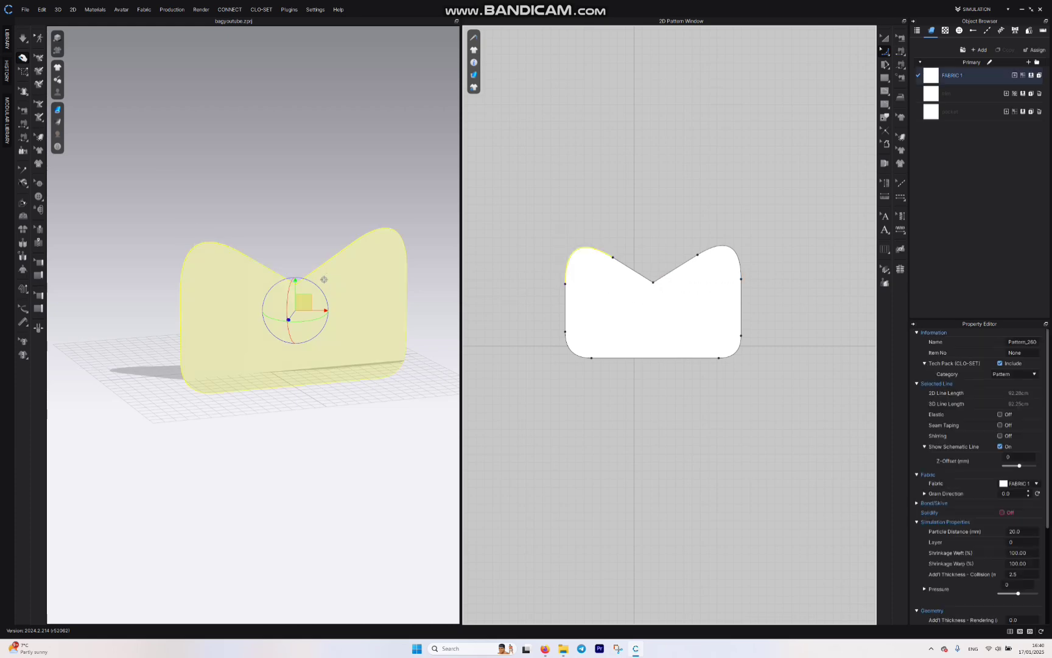
Step: Widen the panel's upper right lobe outward, deepen the V notch slightly and enlarge the lower right corner curve
key(z)
click(664, 228)
drag(734, 249, 752, 284)
drag(652, 282, 654, 289)
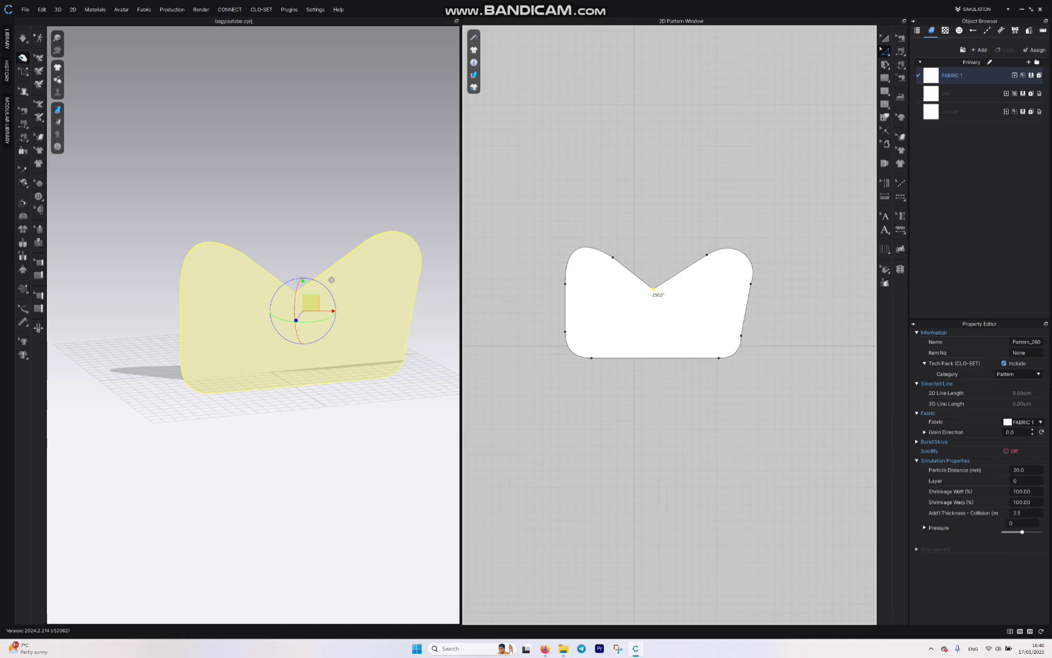
drag(719, 358, 740, 336)
Step: Draw a vertical internal line from the V notch down to the middle of the panel's bottom edge
click(885, 92)
click(926, 92)
click(653, 357)
Step: Cut the panel along the vertical internal line and delete the left half
key(z)
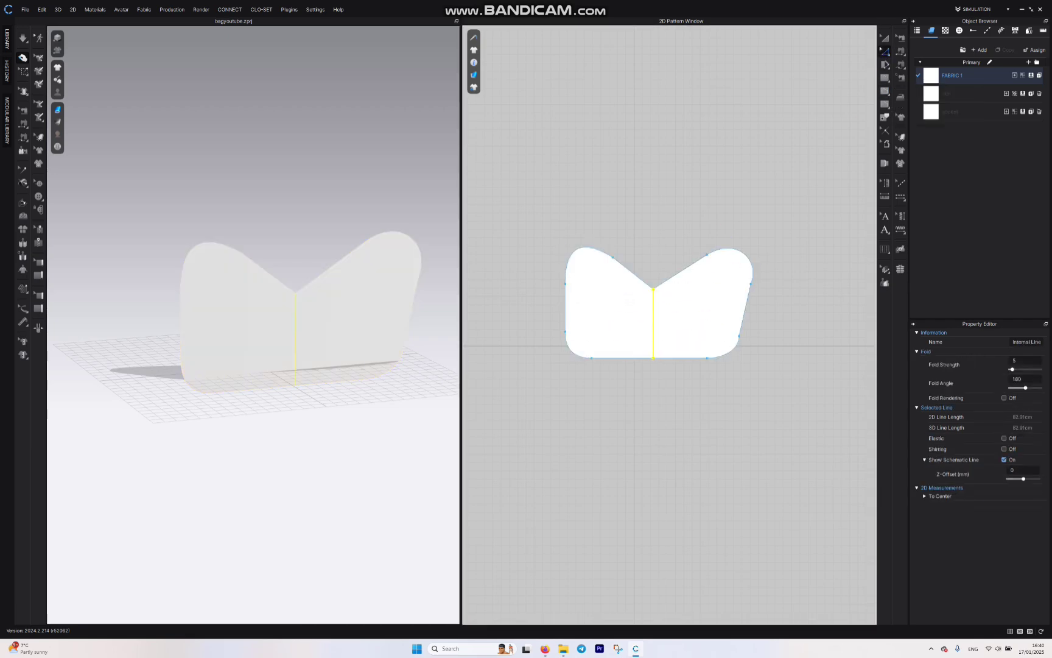
right_click(654, 330)
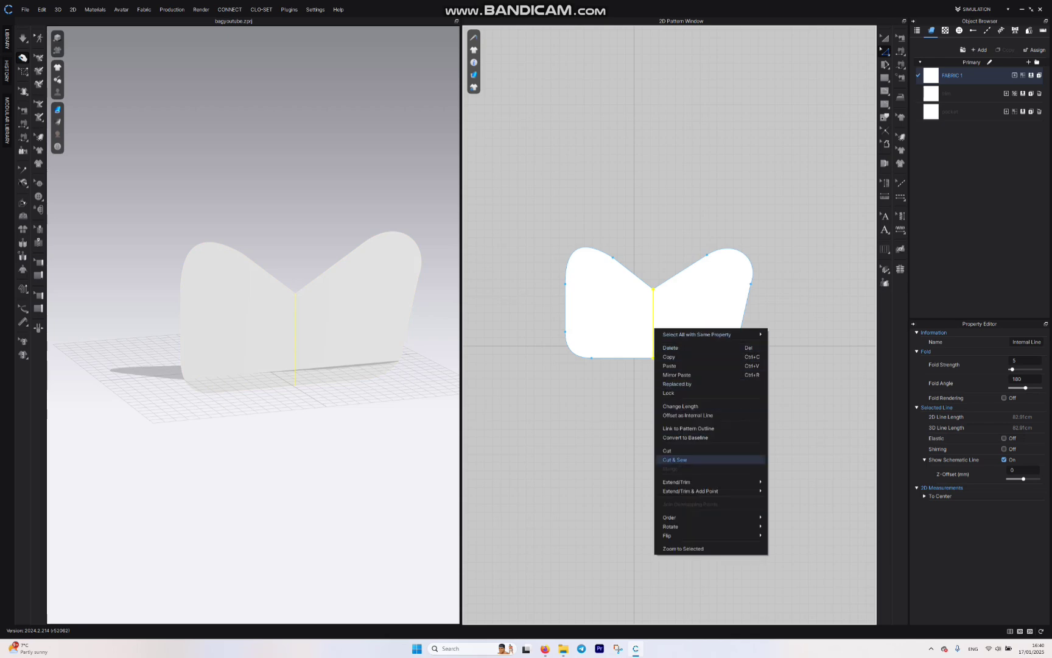
click(667, 451)
key(a)
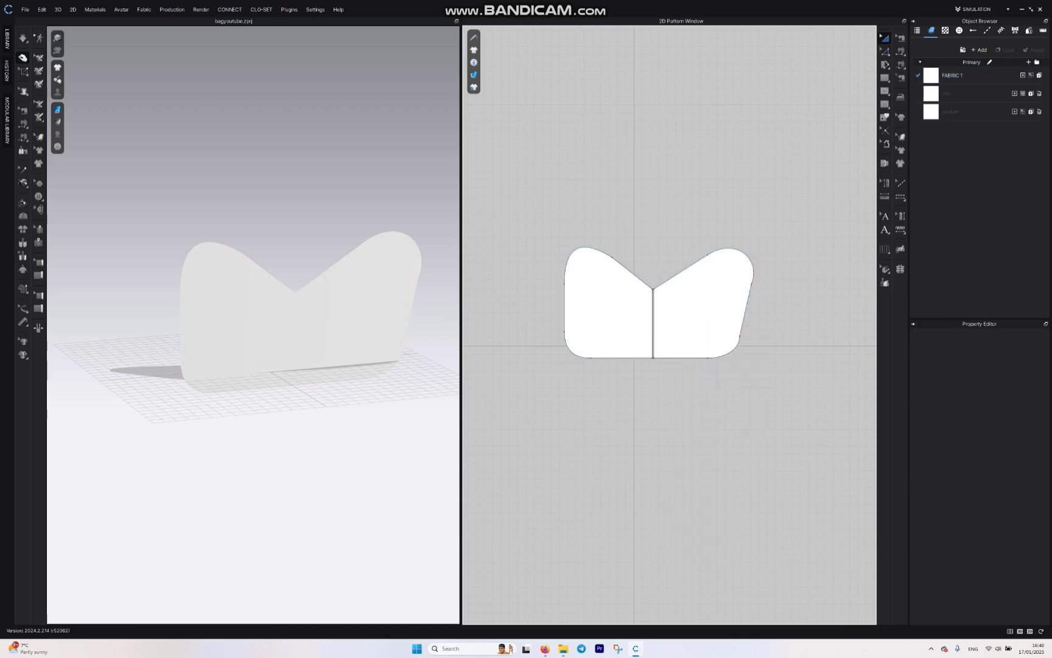
click(609, 313)
key(Delete)
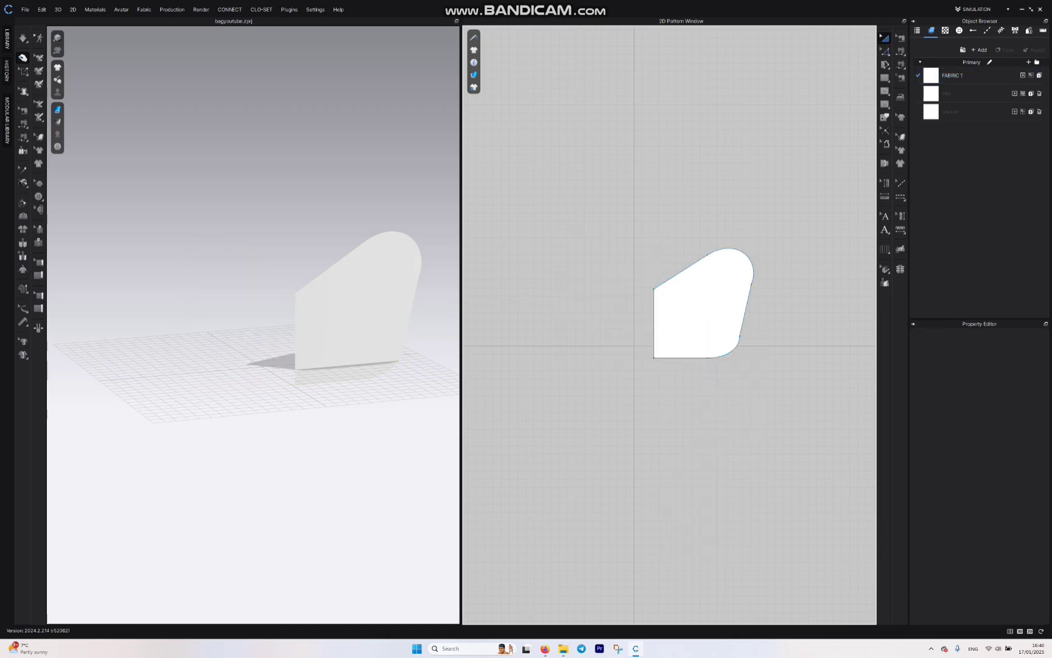
Step: Unfold the remaining half about its straight vertical edge to make a symmetrical panel
key(z)
click(654, 326)
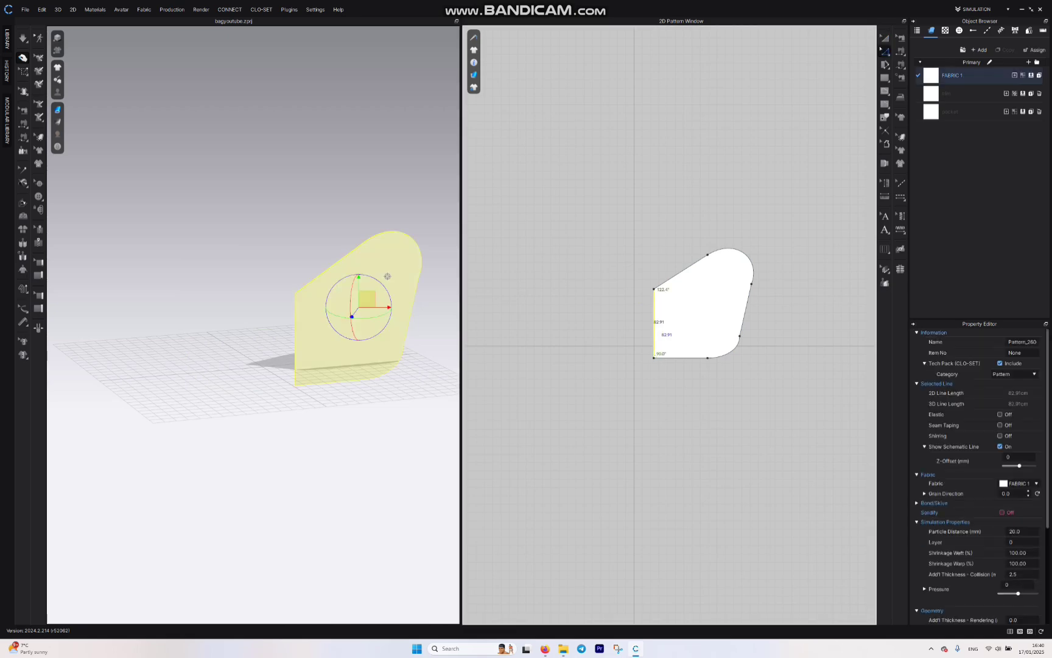
right_click(654, 317)
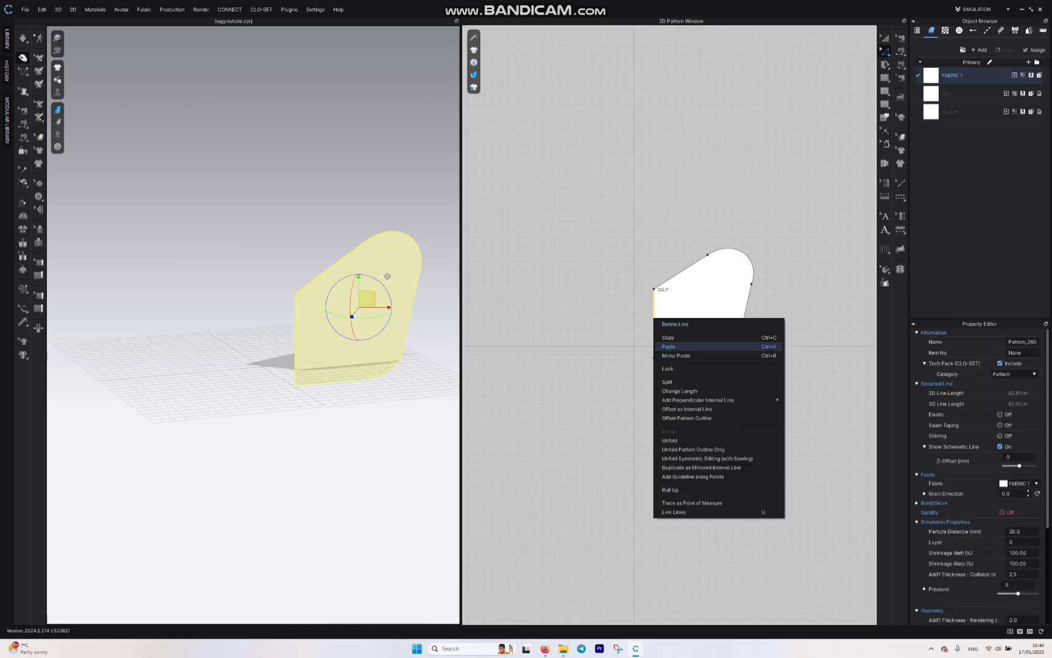
click(670, 440)
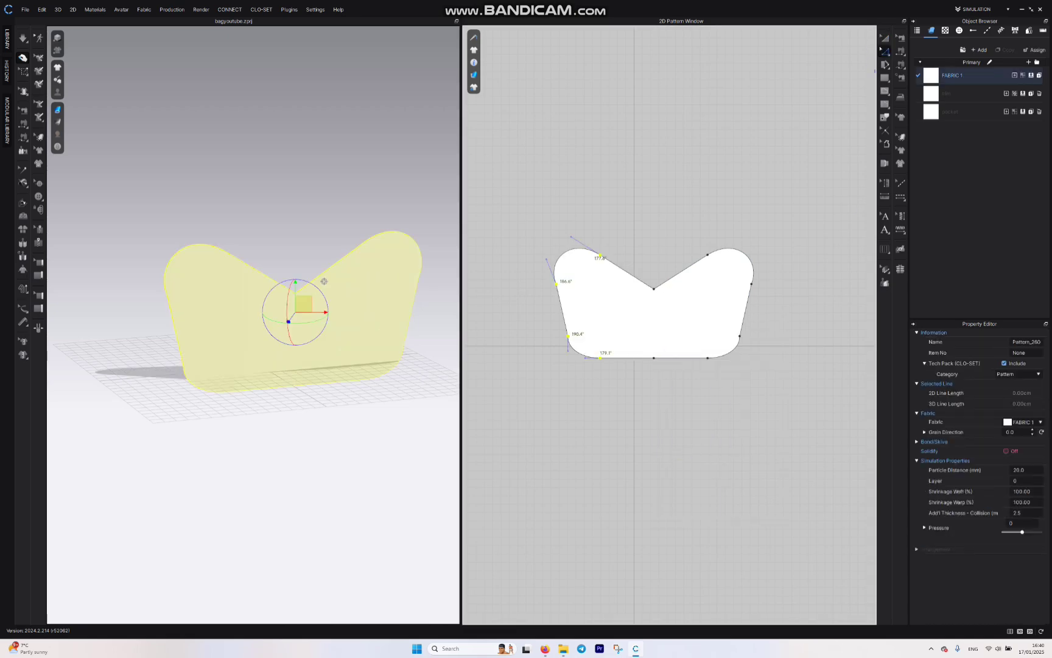
Step: Duplicate the whole panel as a Symmetric Pattern (with Sewing) and place the copy directly above the original
key(a)
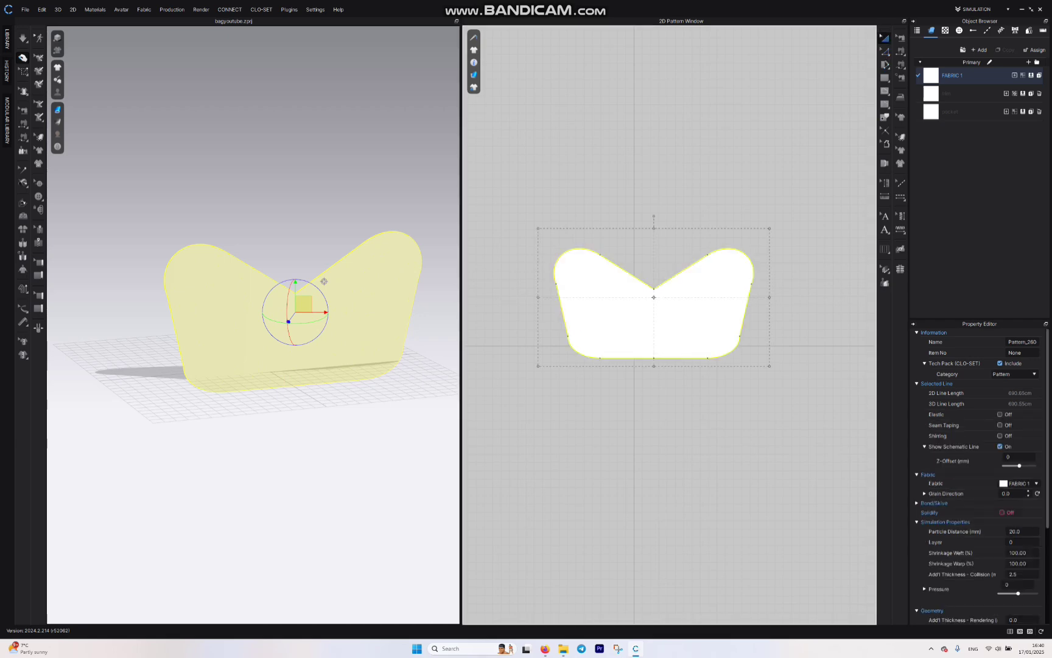
right_click(701, 296)
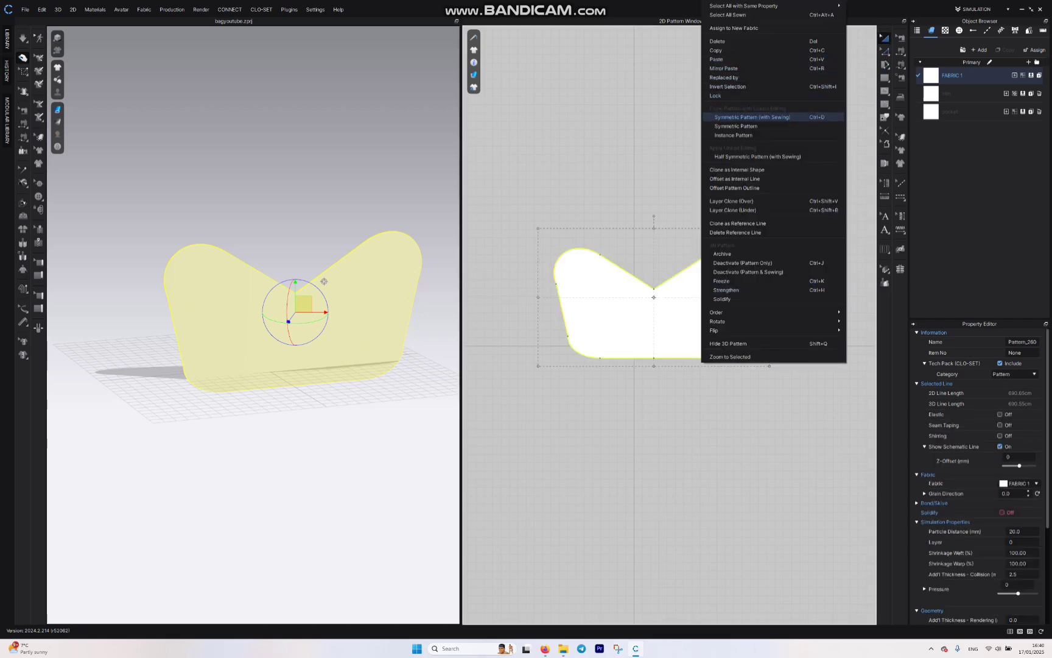
click(752, 117)
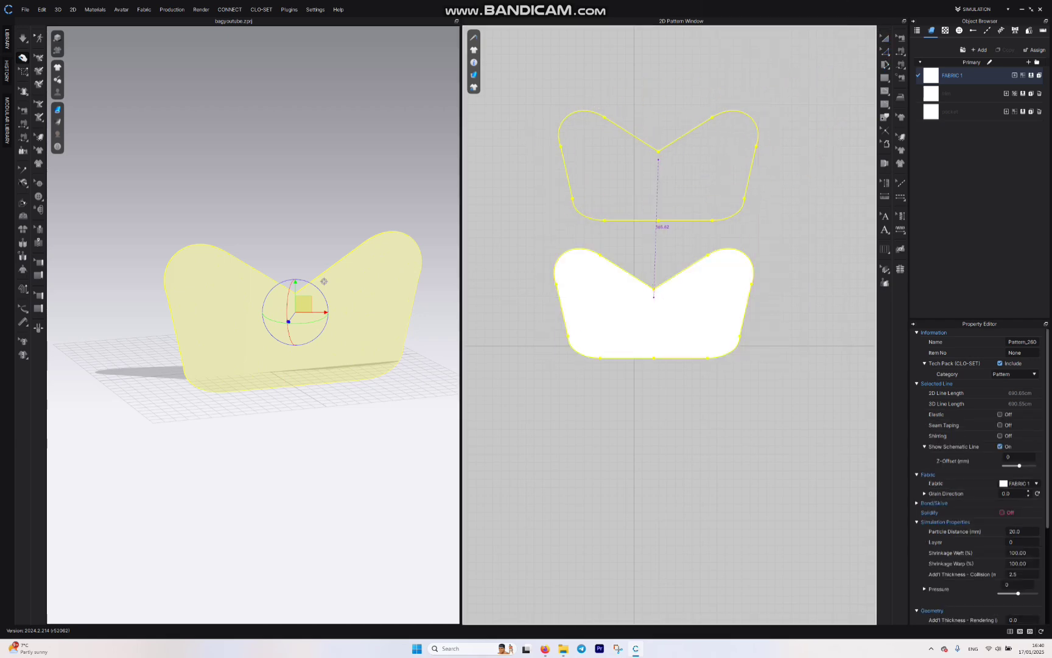
click(658, 224)
Step: Move the copied panel sideways in 3D so it lines up with the original panel
right_drag(341, 280, 122, 280)
click(348, 310)
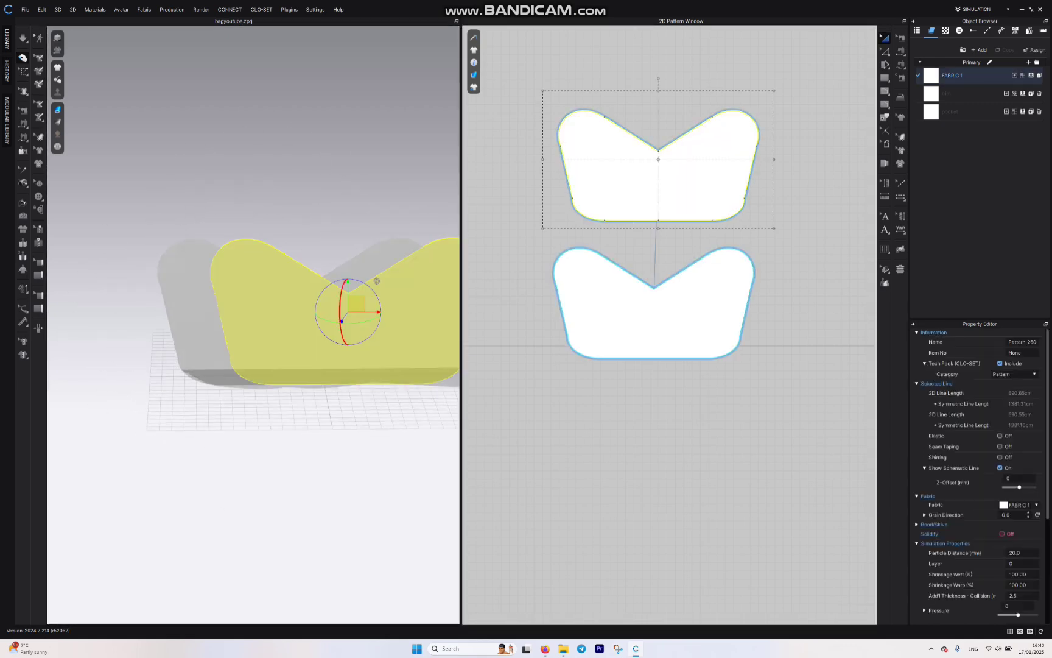
drag(377, 281, 326, 280)
right_drag(326, 280, 399, 284)
Step: Select both panels and raise them in 3D so they sit above the ground grid
drag(817, 73, 527, 369)
drag(372, 290, 372, 261)
right_drag(372, 263, 256, 264)
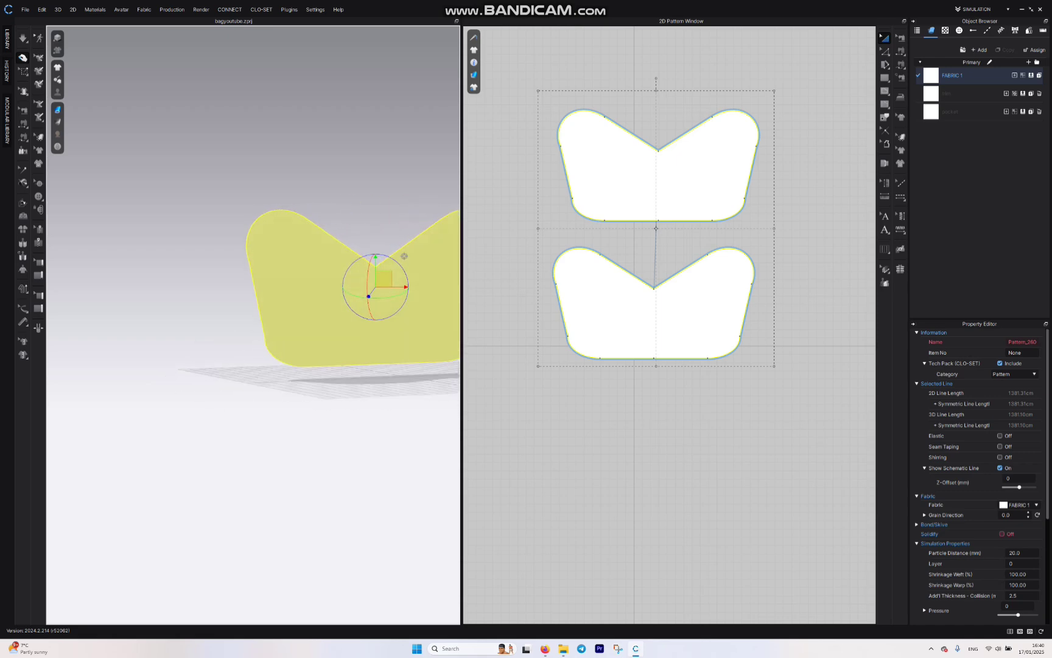
Step: Scale both selected panels down together to about half their size in the 2D pattern area, then deselect them
drag(774, 91, 665, 219)
drag(602, 293, 631, 275)
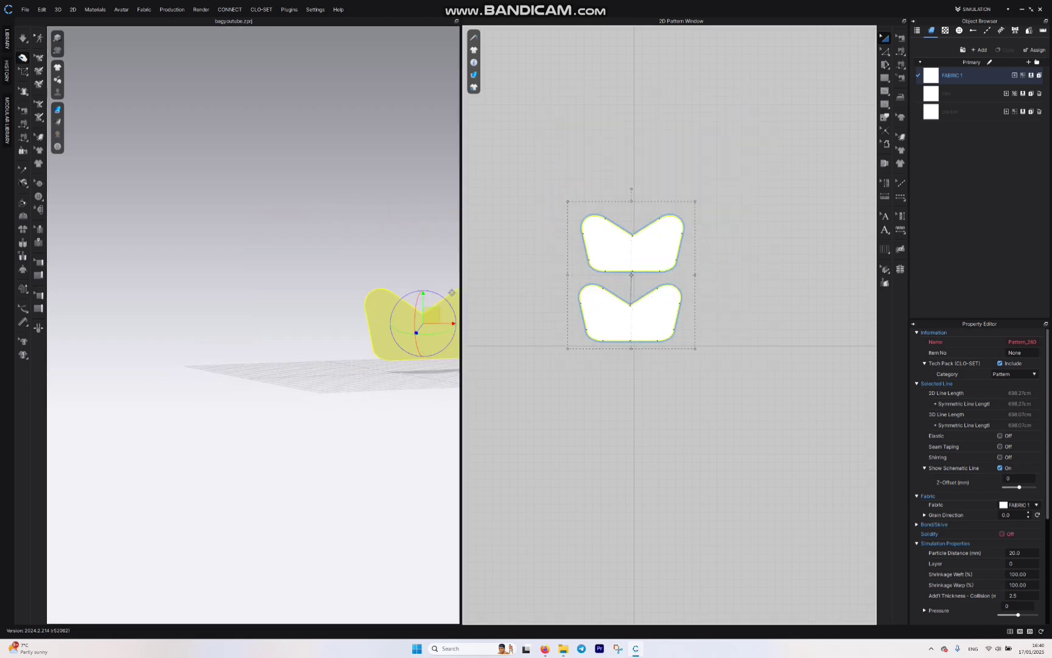
right_drag(428, 293, 399, 274)
drag(399, 275, 364, 280)
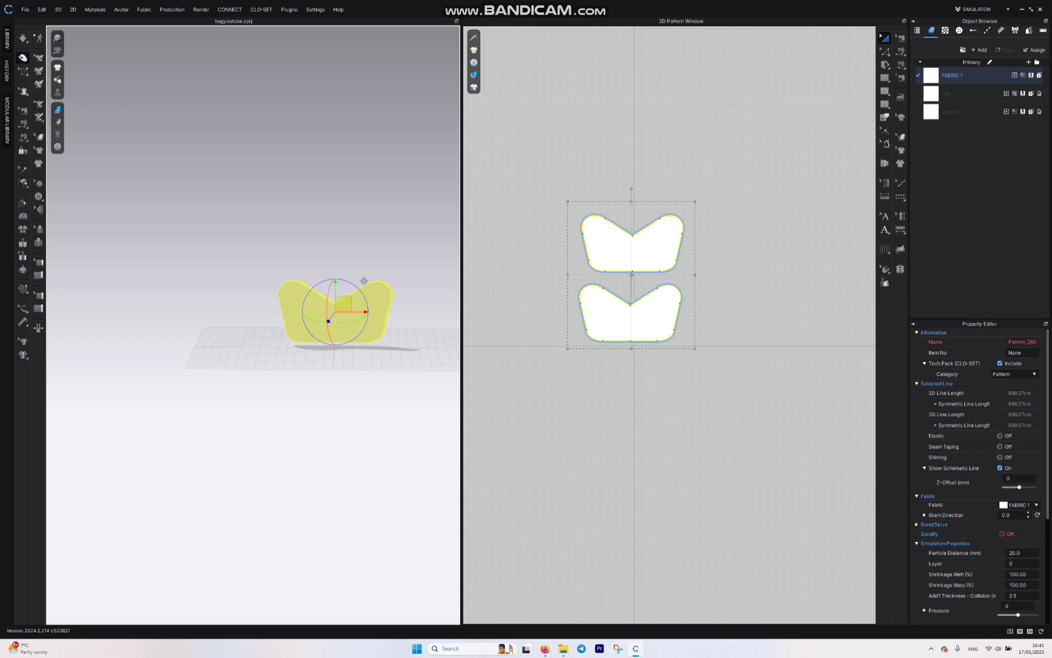
click(527, 274)
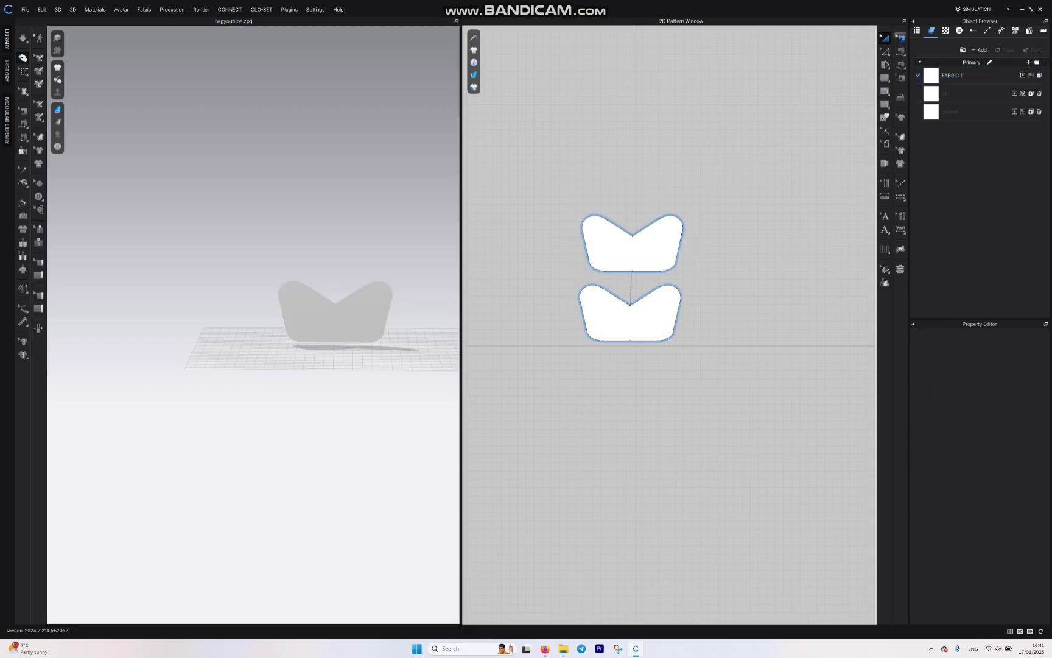
Step: Draw a long narrow vertical rectangle to the right of the panels and add a point midway along each long edge
click(885, 78)
mouse_move(706, 222)
mouse_down()
mouse_move(719, 287)
mouse_move(720, 482)
mouse_up()
click(885, 51)
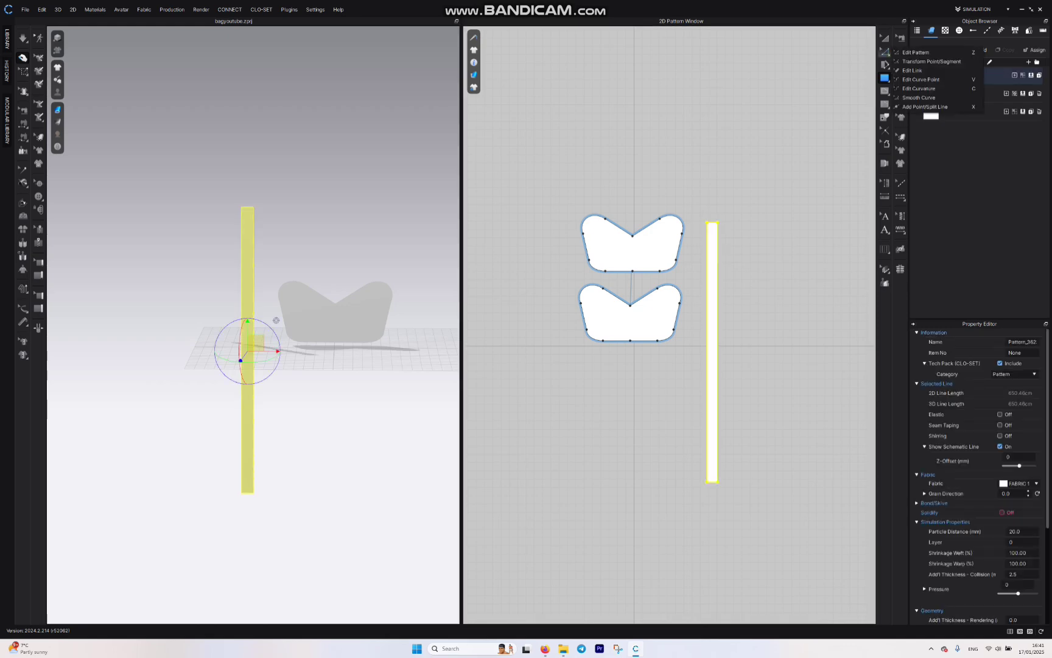
click(926, 107)
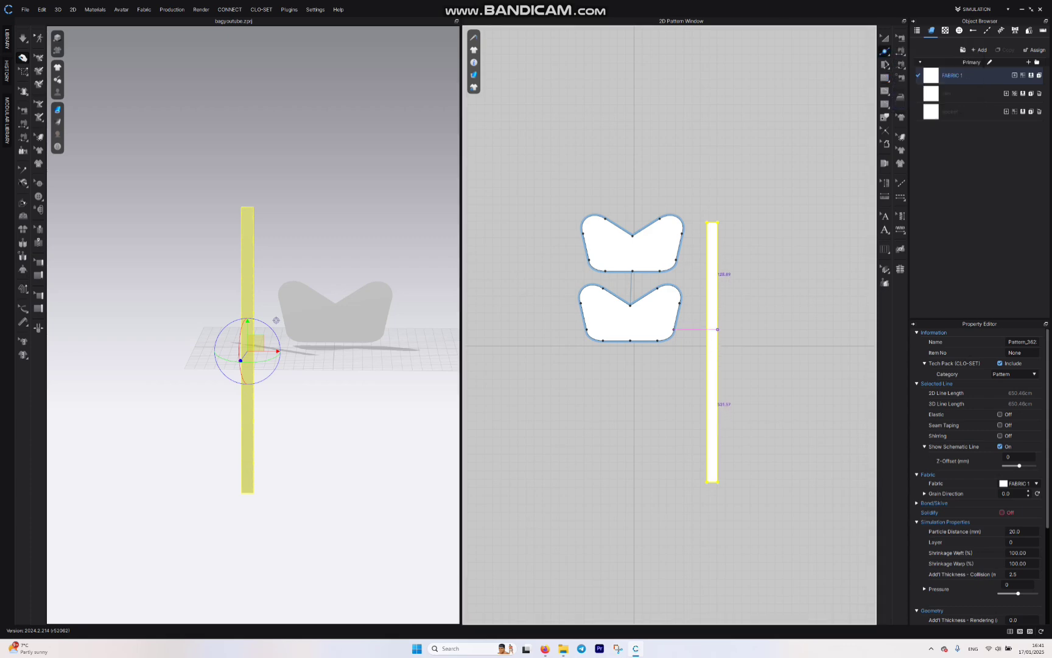
click(717, 352)
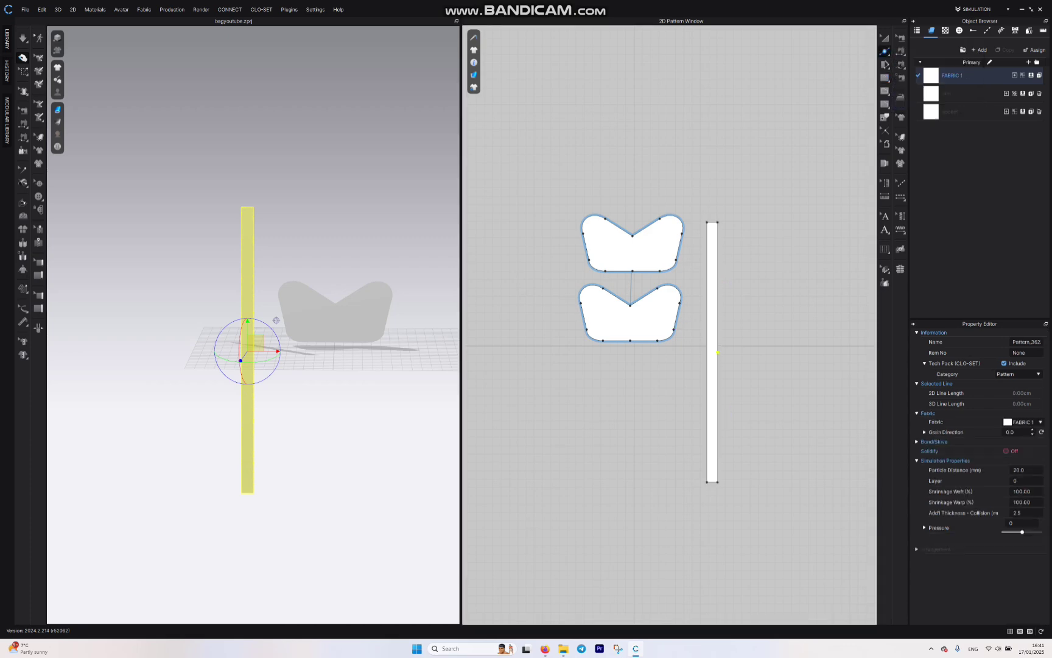
click(707, 355)
Step: Move the strip's middle edge points inward to narrow the strip at its centre
click(885, 65)
click(885, 51)
click(914, 53)
drag(717, 353, 709, 354)
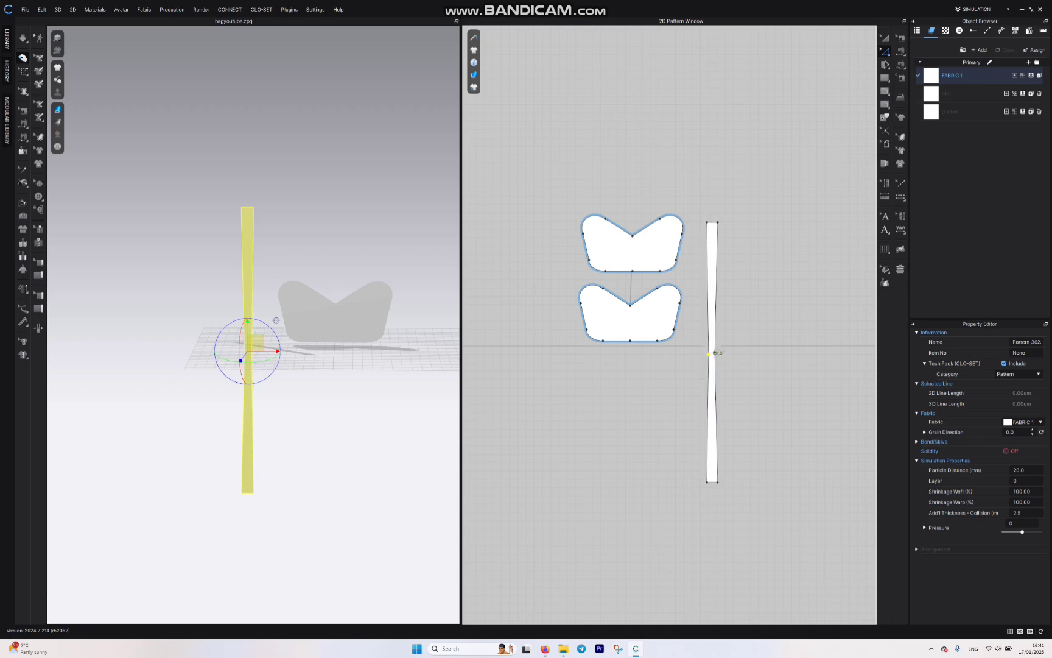
Step: Move the strip's right middle point further inward and level with the left middle point
click(901, 64)
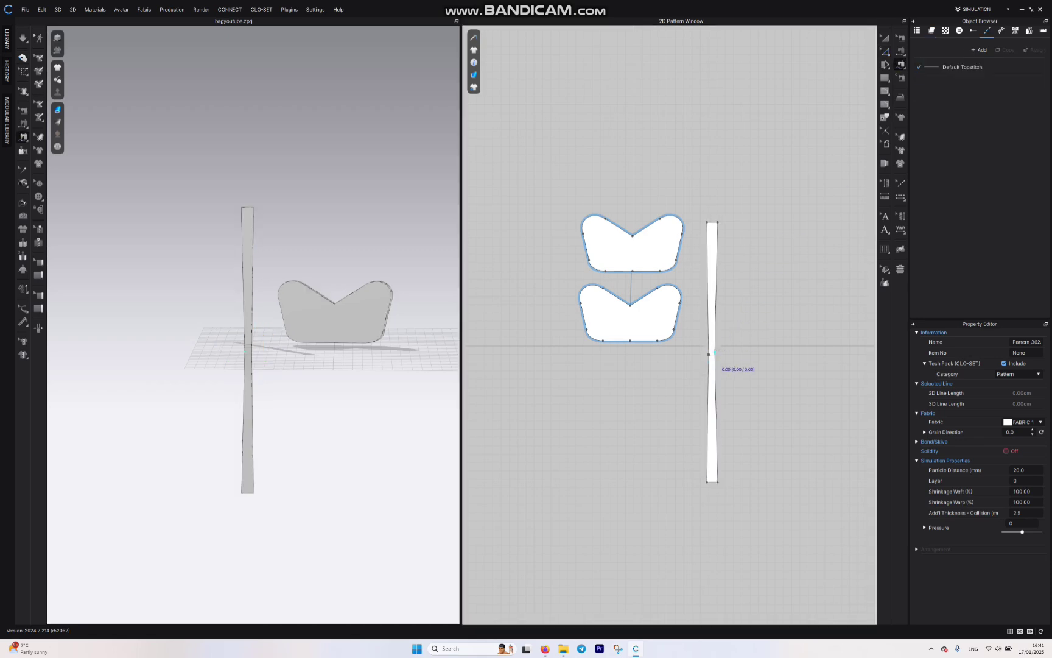
scroll(722, 365, up, 10)
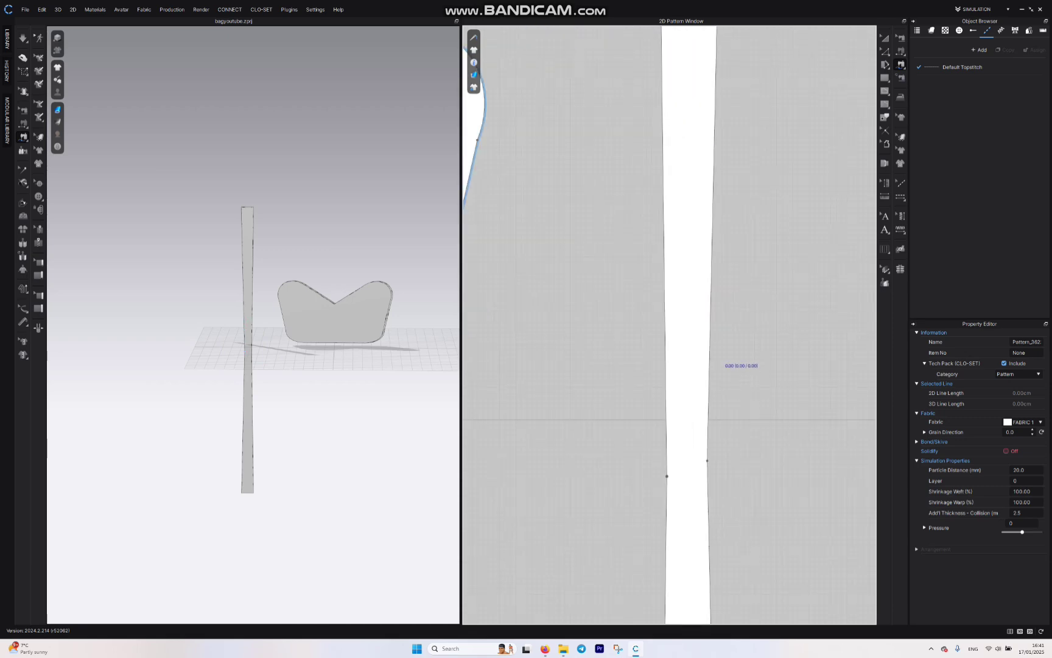
click(885, 51)
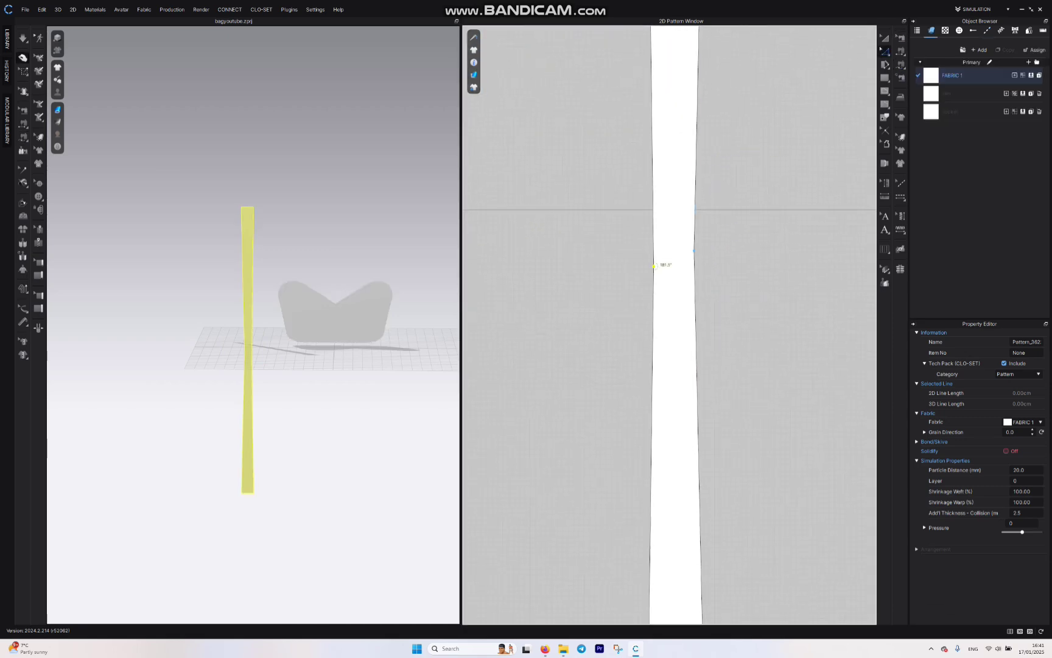
drag(695, 250, 688, 266)
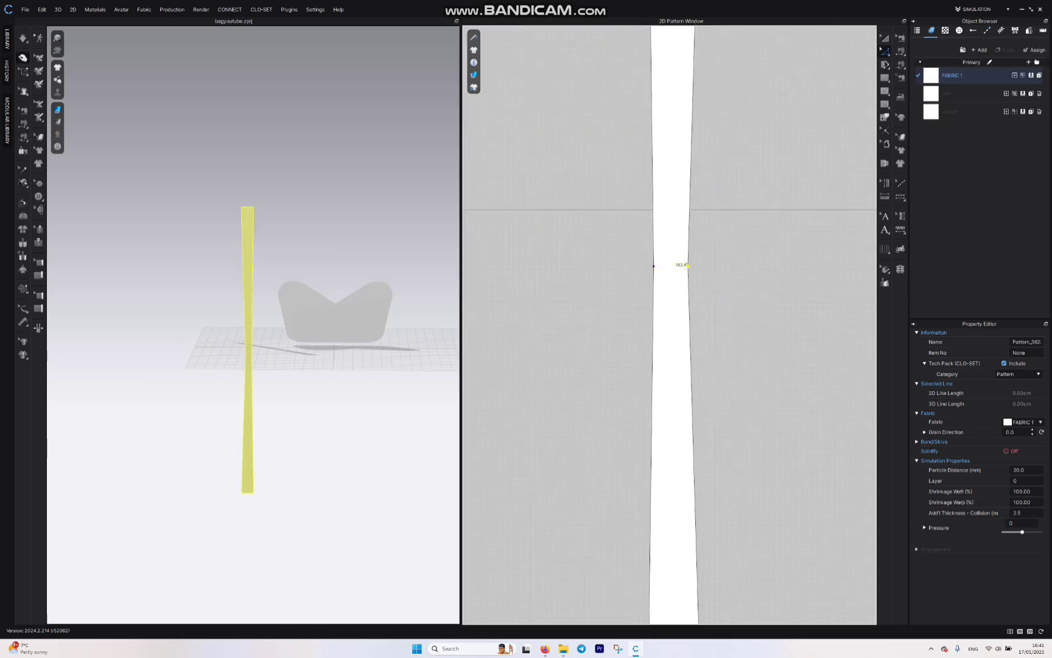
scroll(688, 266, down, 10)
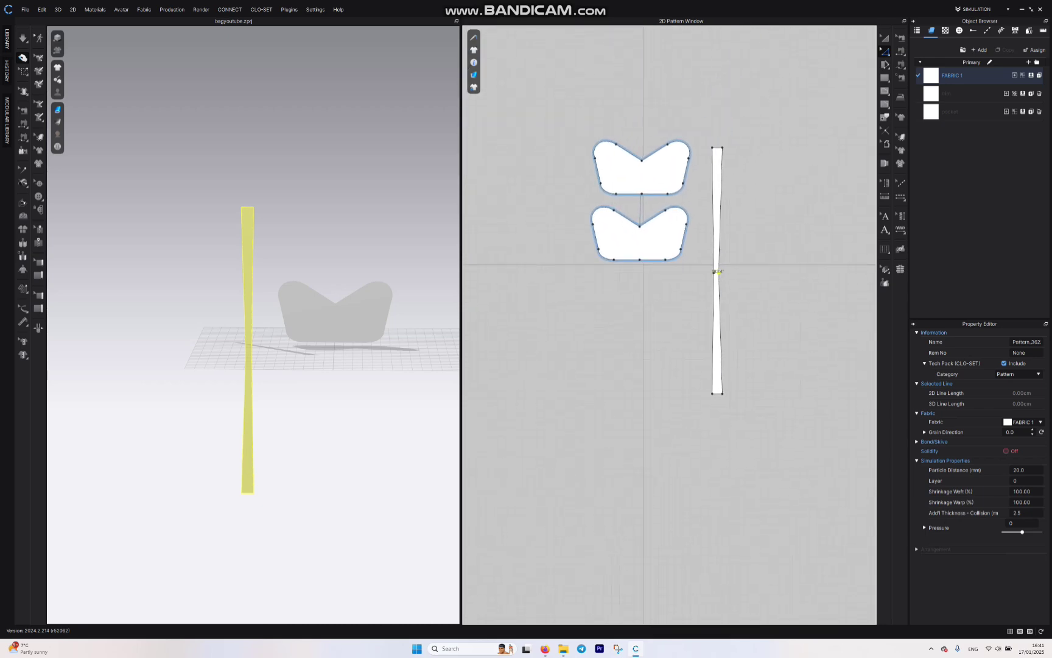
Step: Free-sew the upper half of the strip's right edge to the lower panel's right outline, from bottom midpoint to rounded top corner
click(901, 65)
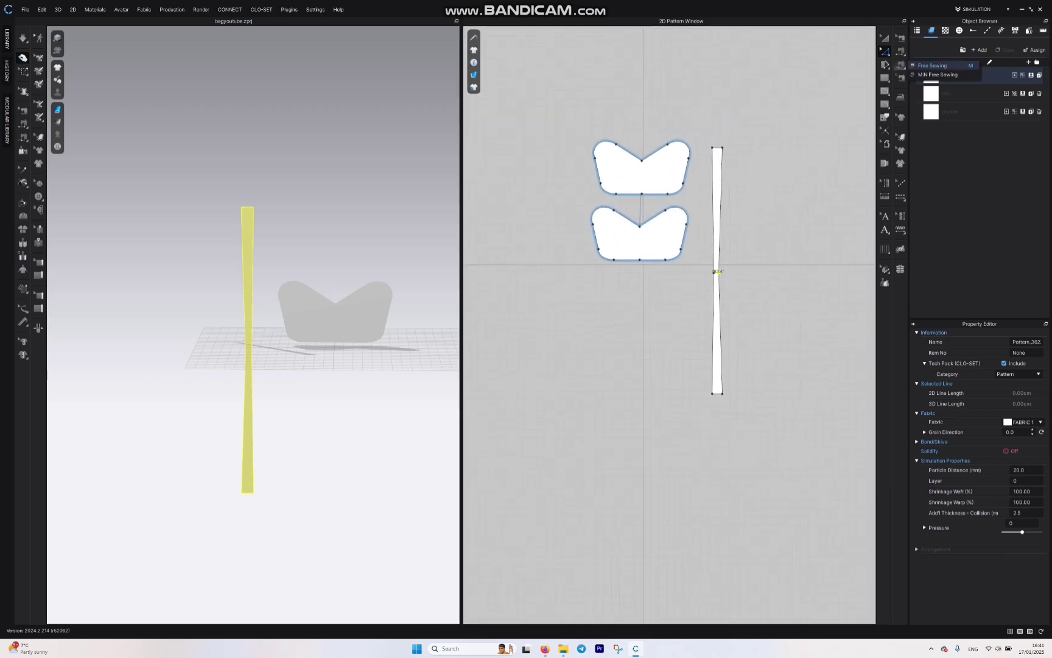
click(938, 66)
click(719, 273)
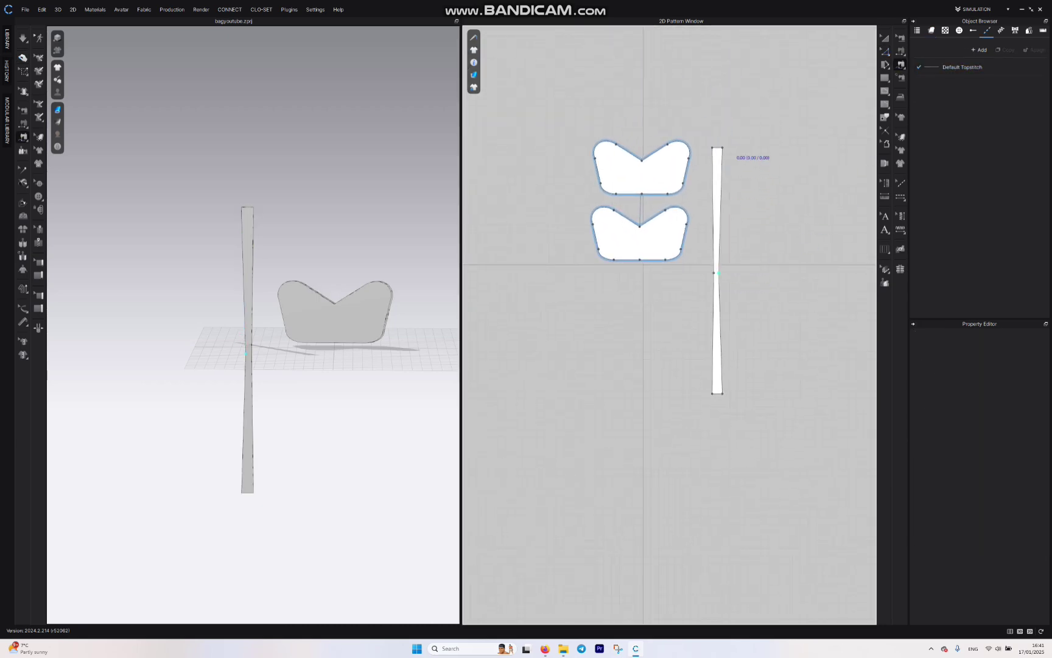
click(723, 148)
click(639, 260)
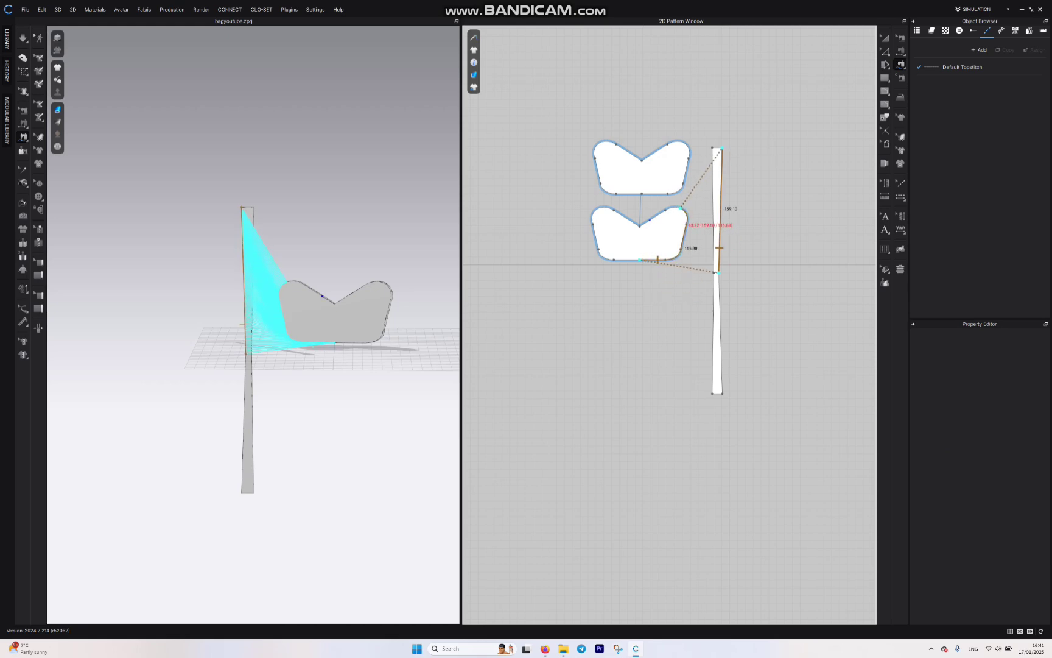
click(682, 208)
Step: Free-sew the lower half of the strip's right edge to the lower panel's left outline, from bottom midpoint to rounded top corner
click(719, 273)
click(722, 393)
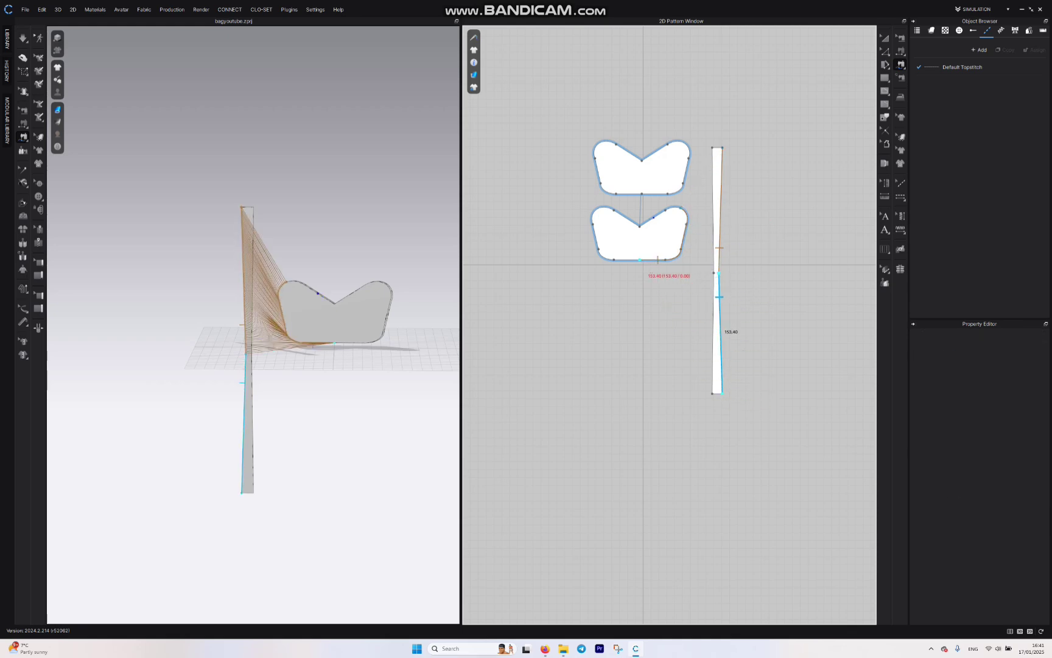
click(639, 260)
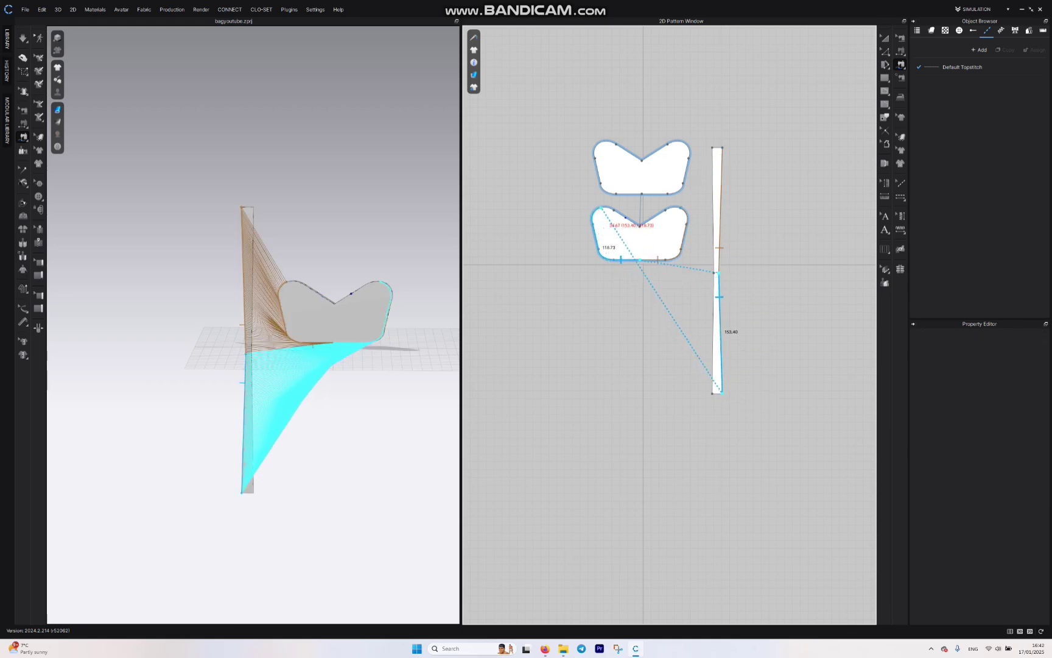
click(599, 209)
key(a)
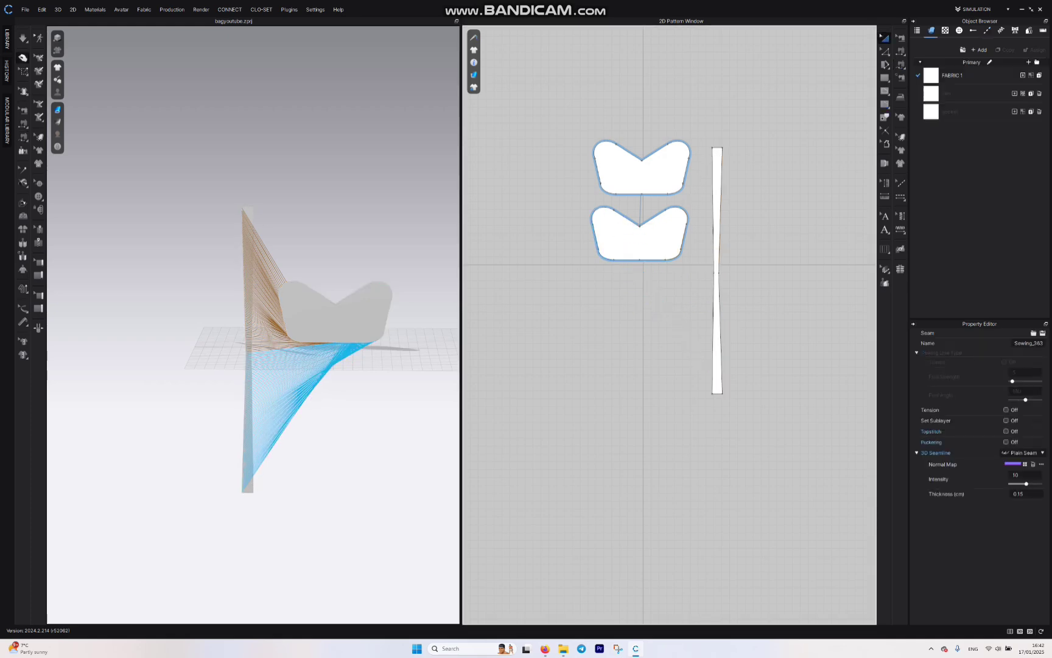
Step: Select both bag panels and freeze them
click(364, 281)
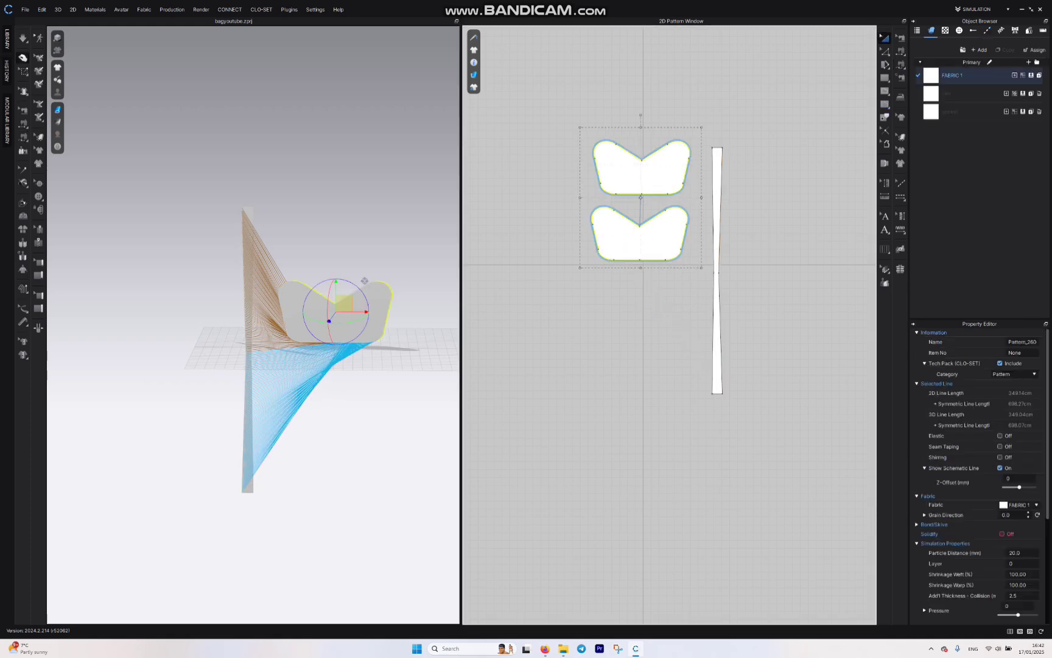
shift+click(650, 232)
right_click(650, 231)
click(670, 534)
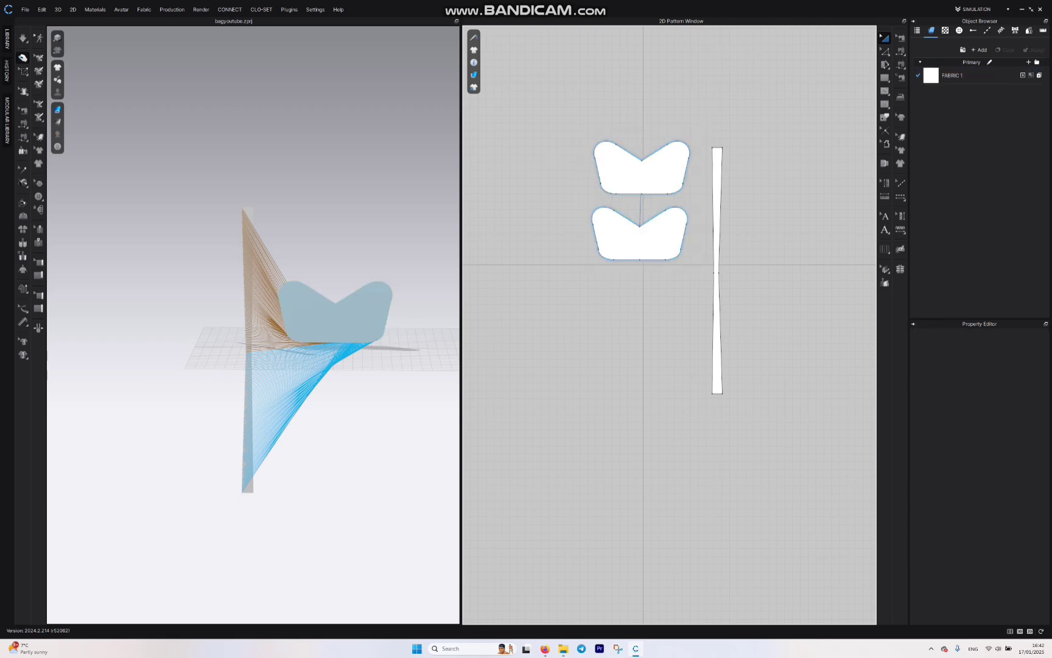
Step: Run the simulation briefly to pull the strip onto the frozen lower panel, then stop it
key(space)
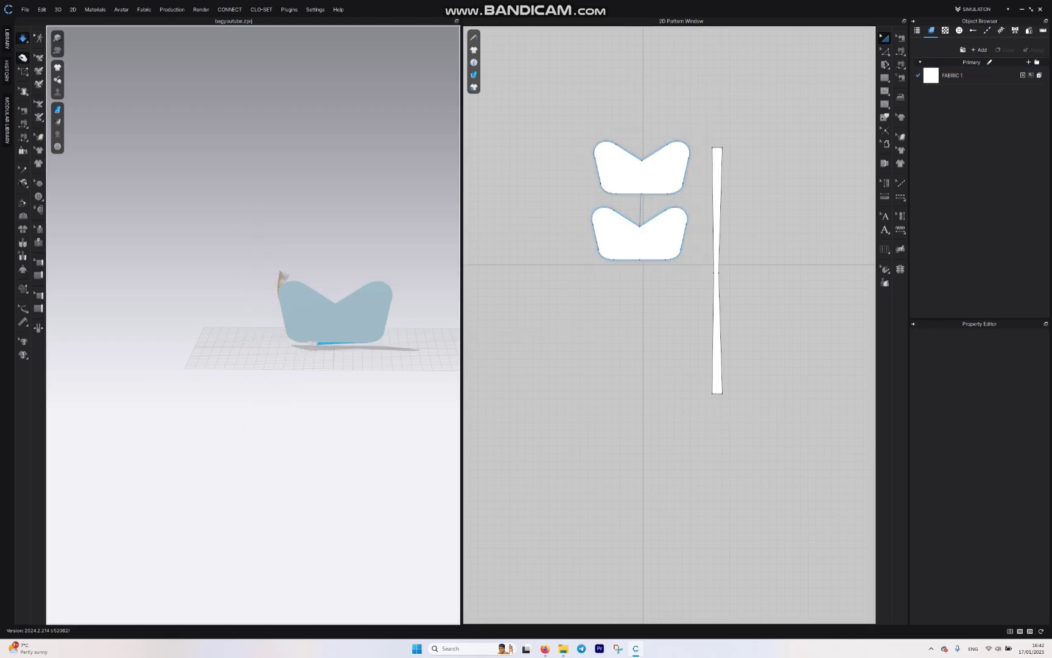
right_drag(293, 390, 152, 402)
key(space)
Step: Move the upper panel away from the lower panel in the 3D view to open a gap between them
click(364, 281)
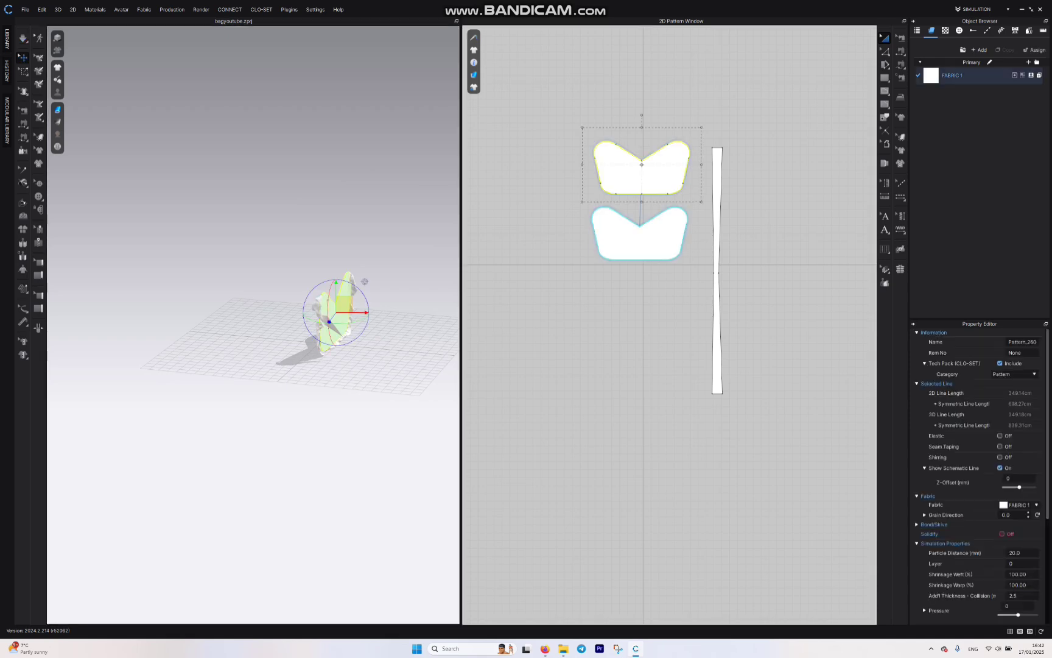
drag(364, 281, 383, 281)
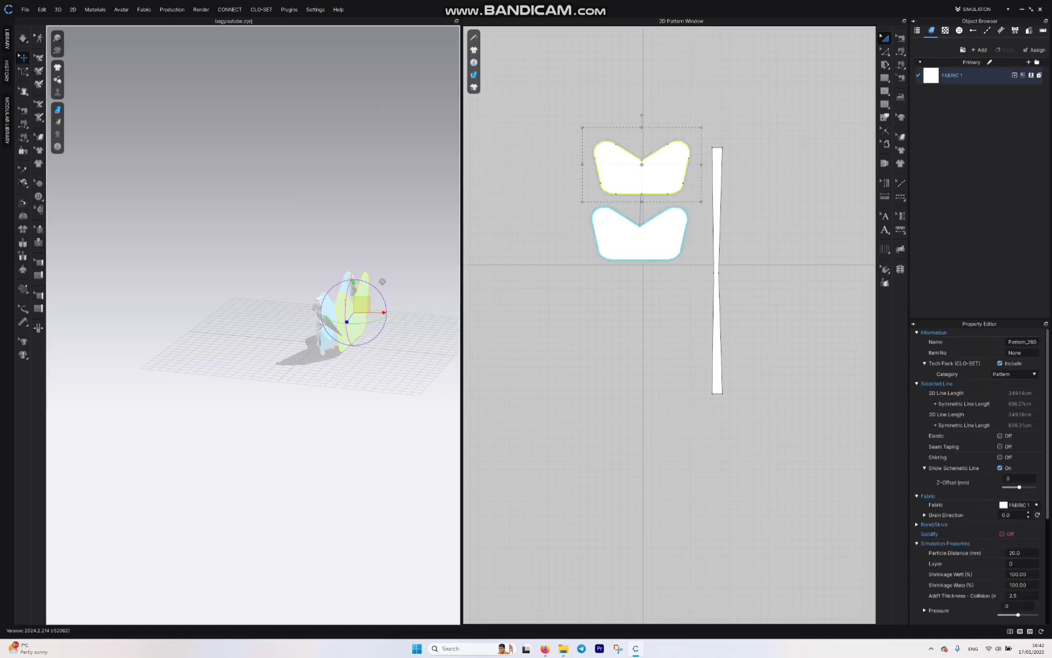
right_drag(383, 282, 376, 279)
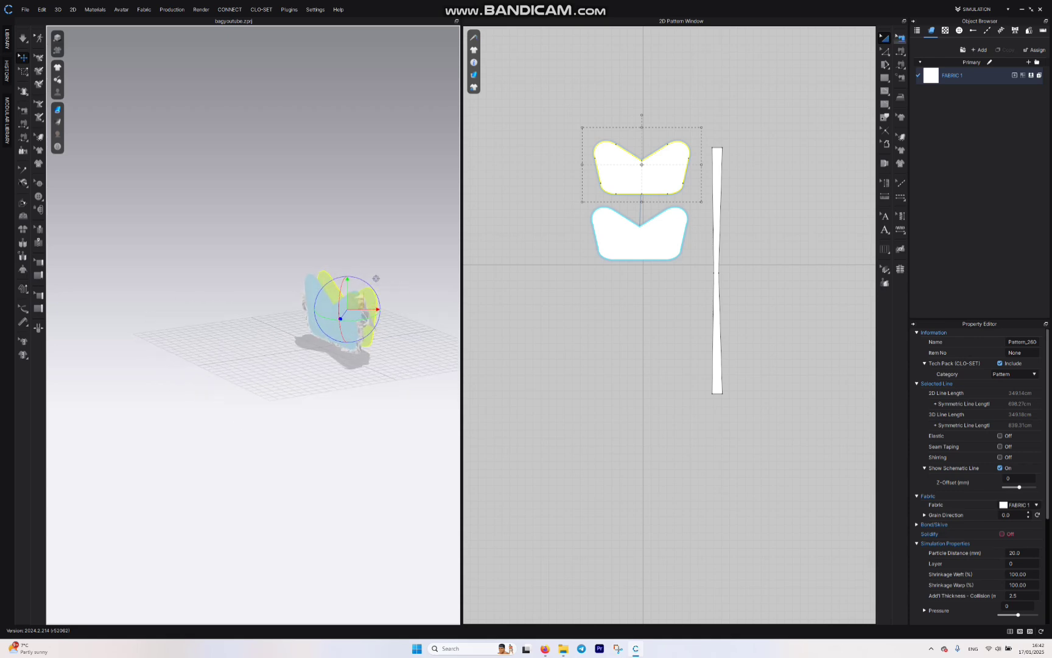
Step: Compare the strip's upper seam with the matching panel edge and shorten the strip from its top end
click(900, 38)
click(721, 206)
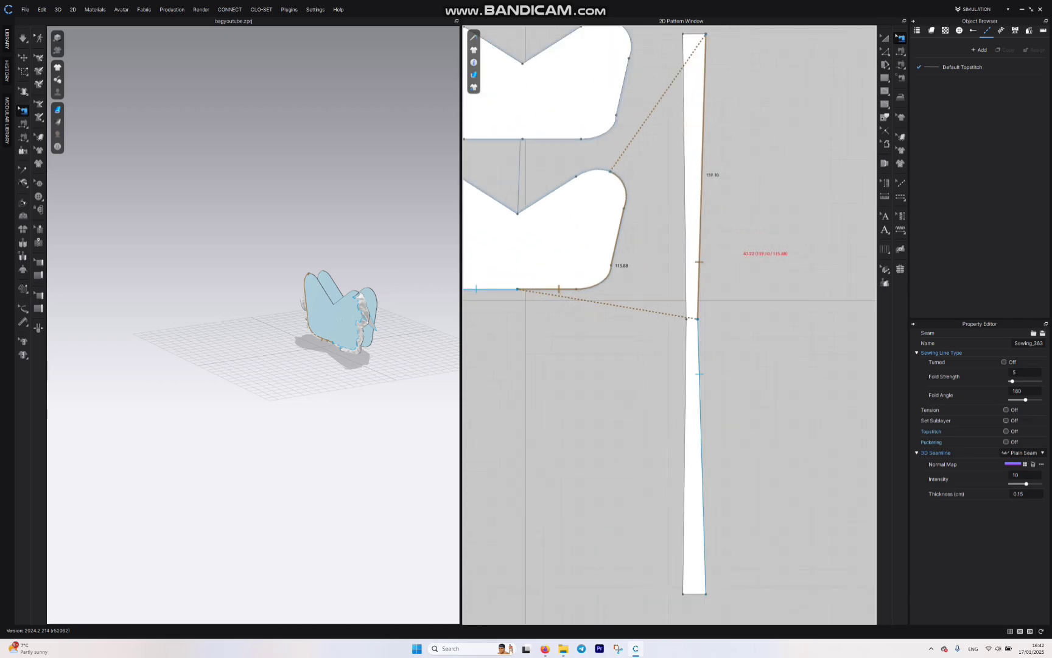
scroll(735, 236, down, 3)
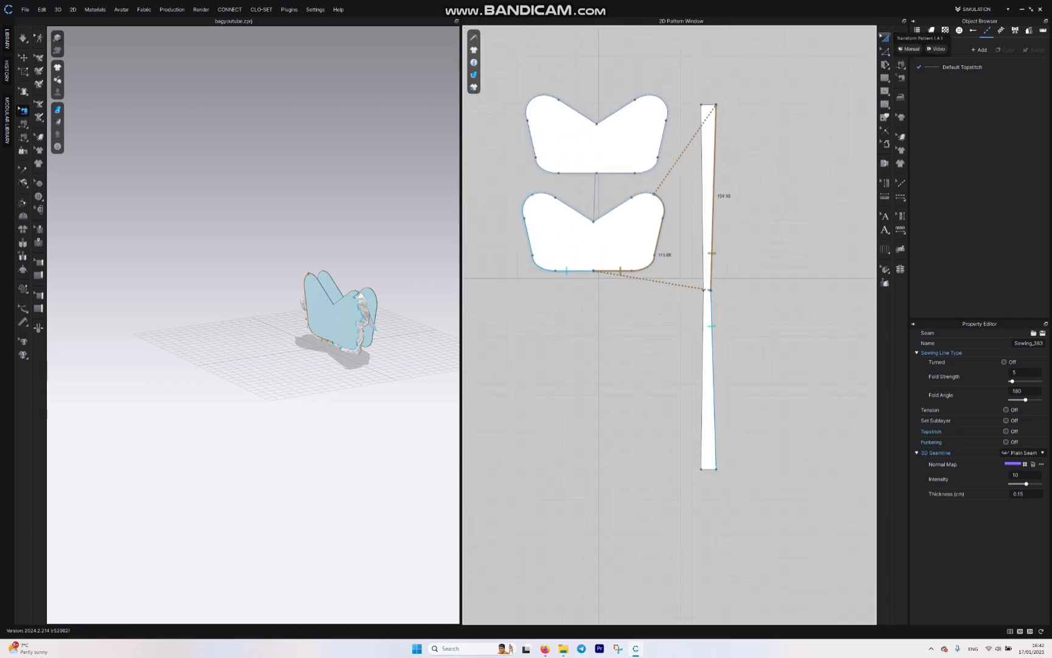
click(885, 38)
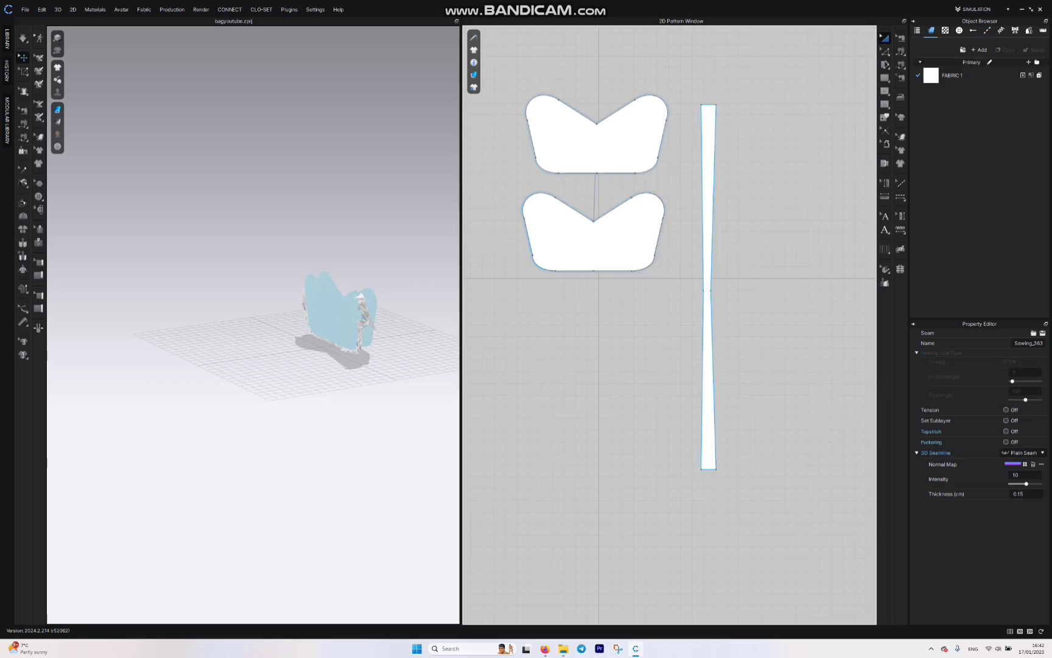
click(709, 287)
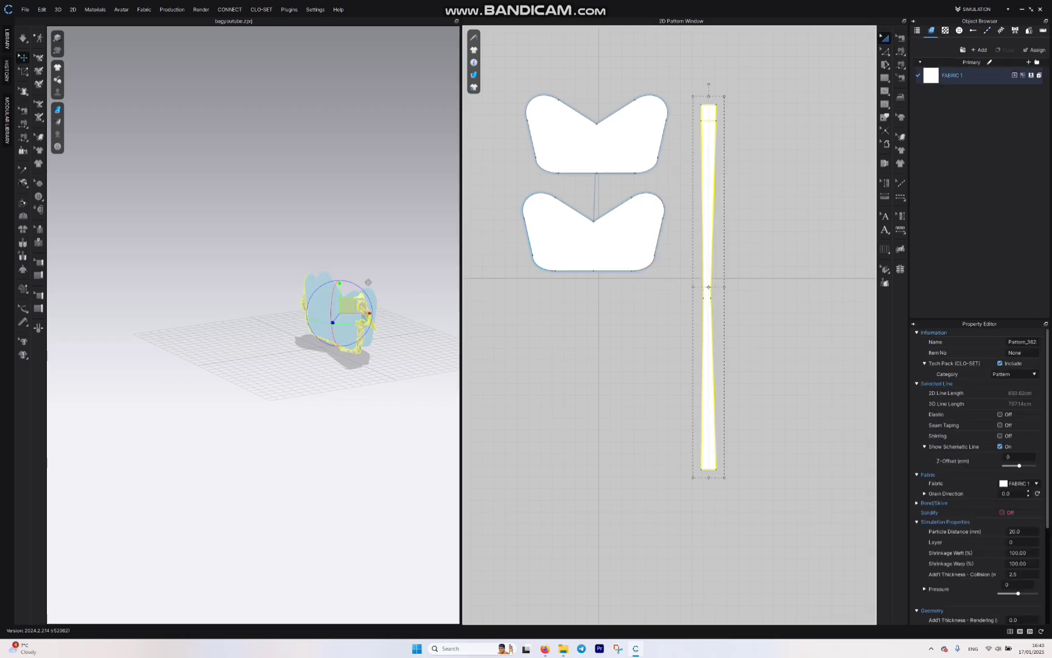
drag(709, 96, 709, 117)
Step: Recheck the strip's upper seam length against the panel edge and select the strip
click(900, 37)
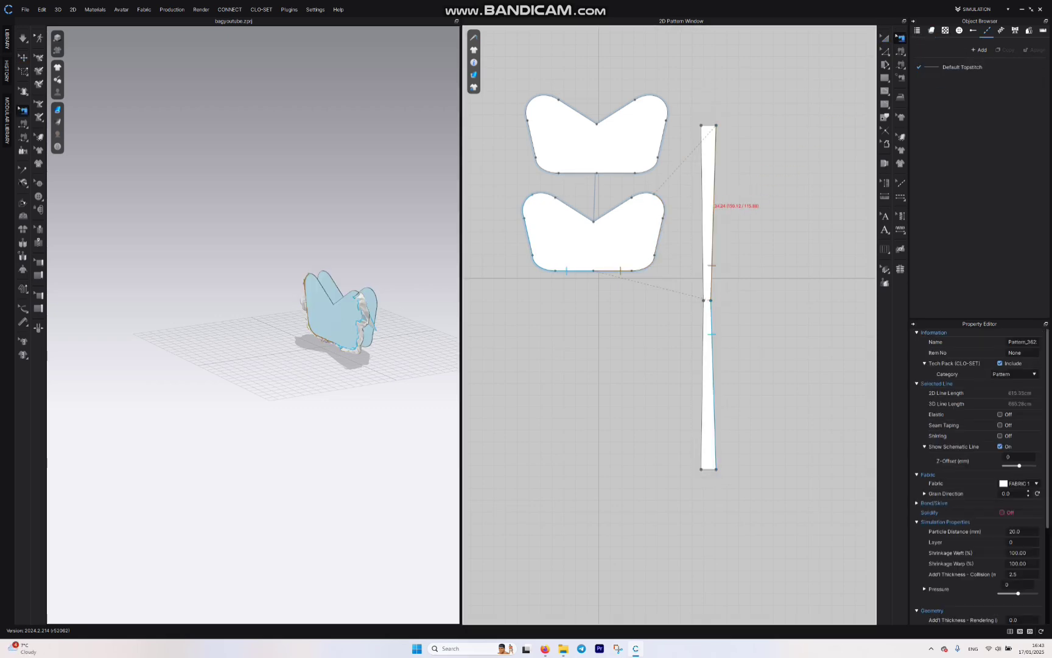
click(714, 211)
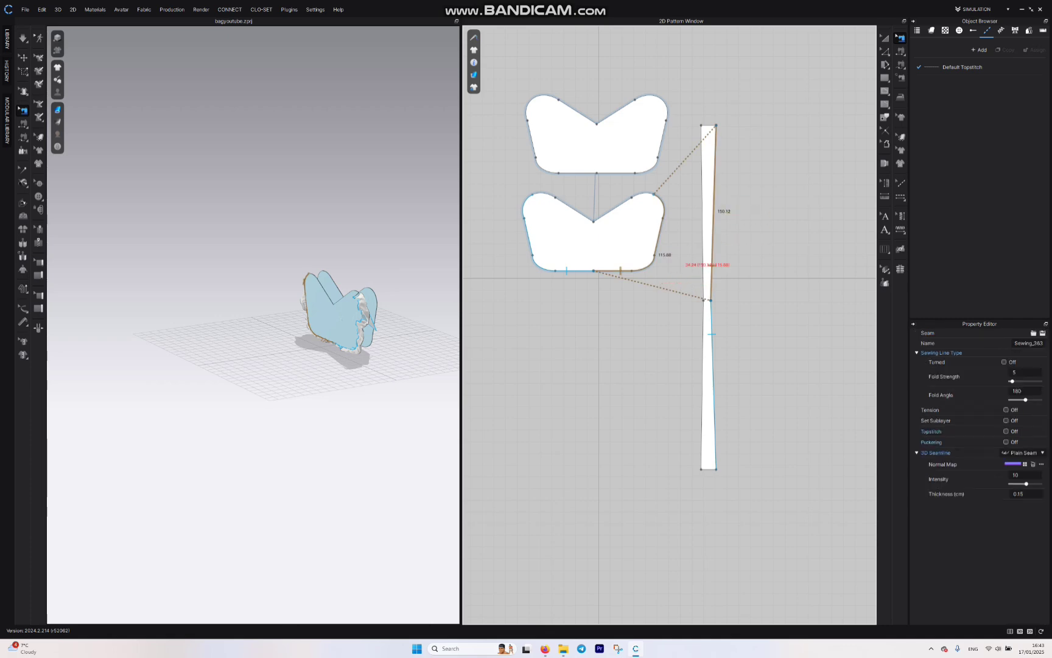
key(a)
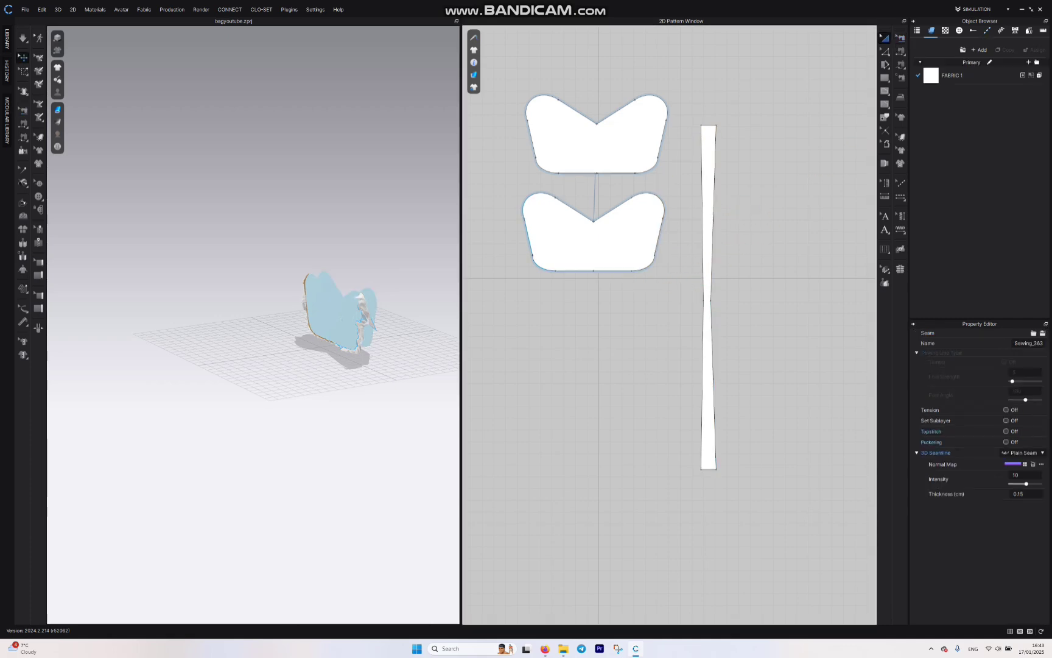
click(708, 297)
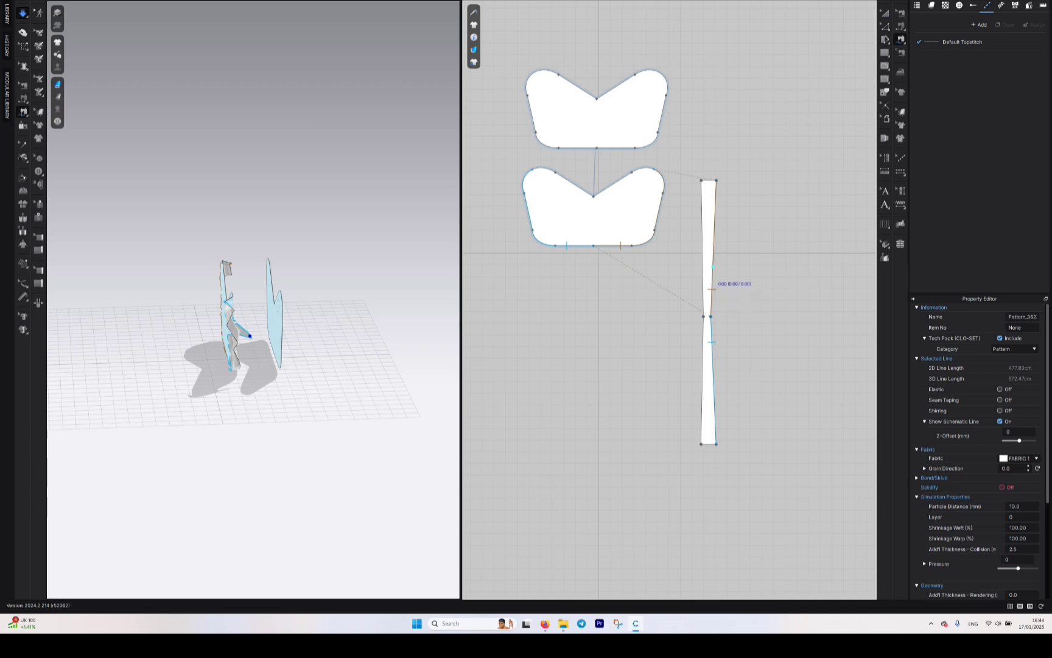
Step: Free-sew the upper half of the strip's left edge to the upper panel's right outline, from bottom midpoint to rounded top corner
click(705, 316)
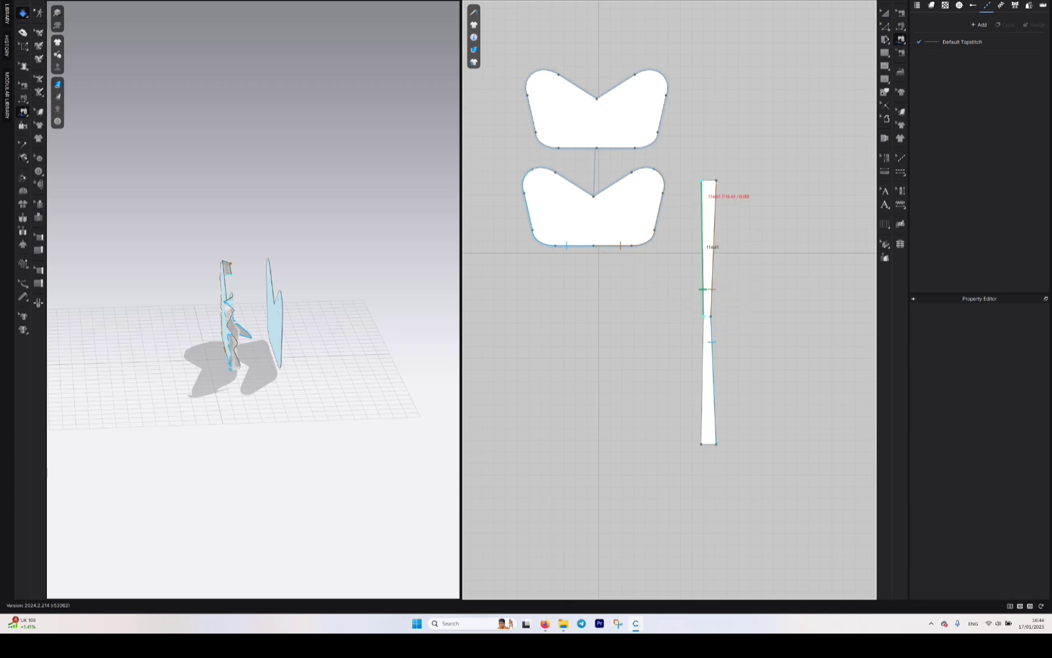
middle_drag(499, 241, 514, 242)
right_drag(390, 274, 255, 257)
middle_drag(255, 257, 119, 224)
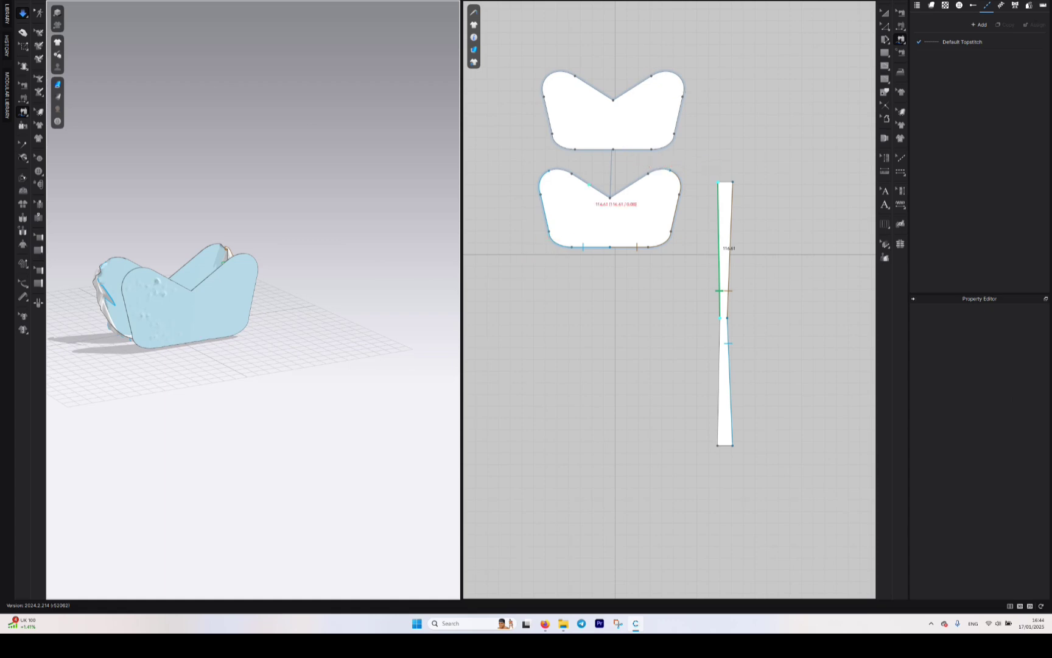
click(614, 149)
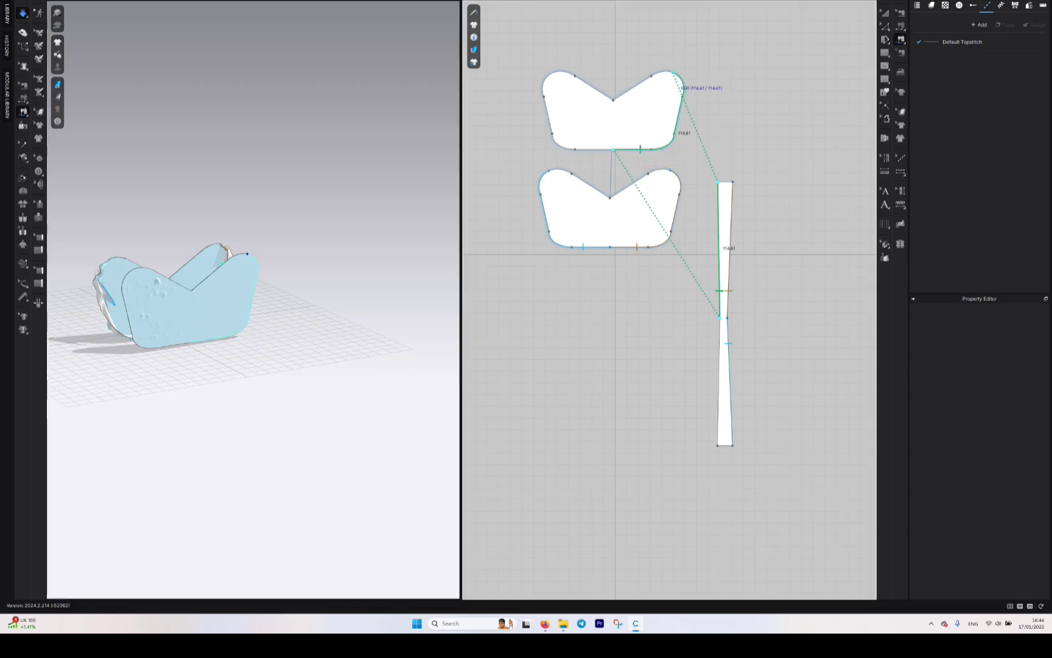
click(674, 73)
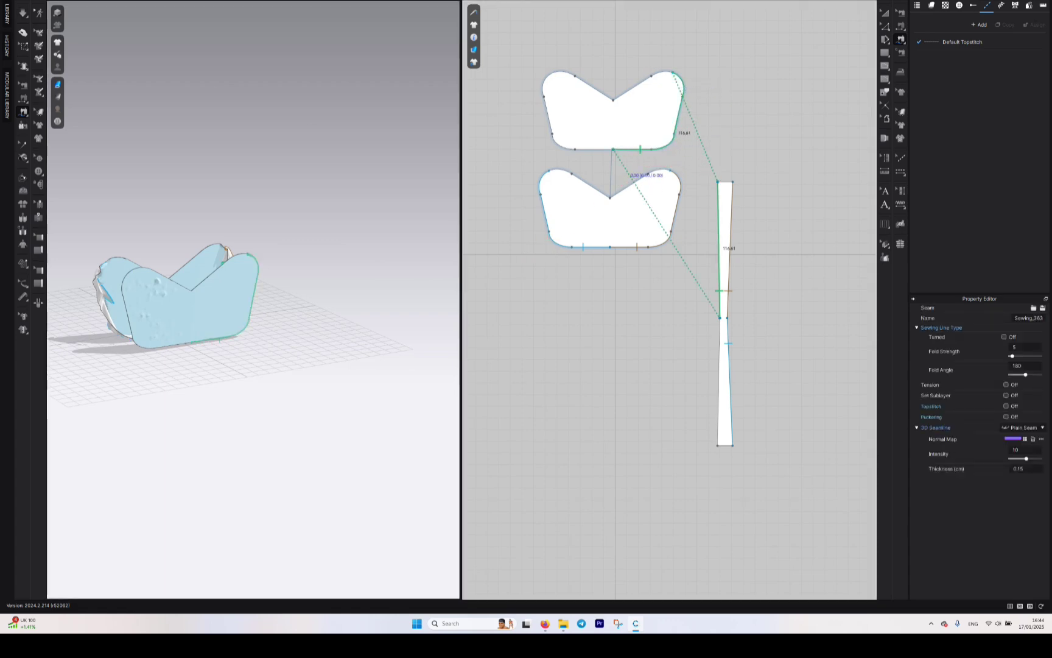
Step: Free-sew the upper panel's left outline, from bottom midpoint to rounded top corner, to the lower half of the strip's left edge
click(614, 149)
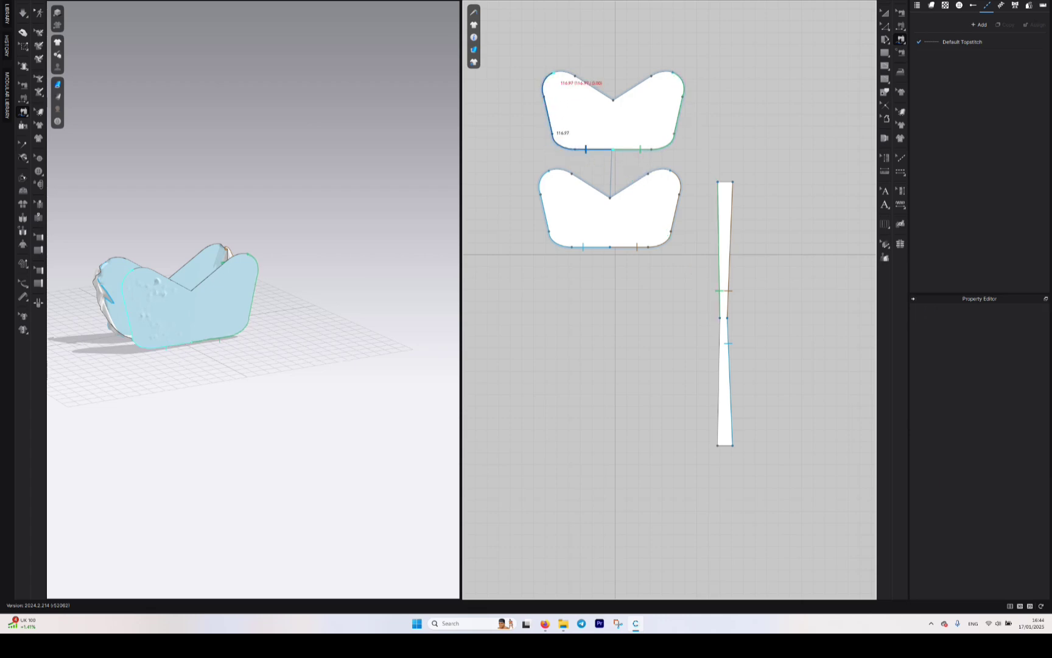
click(553, 75)
click(721, 318)
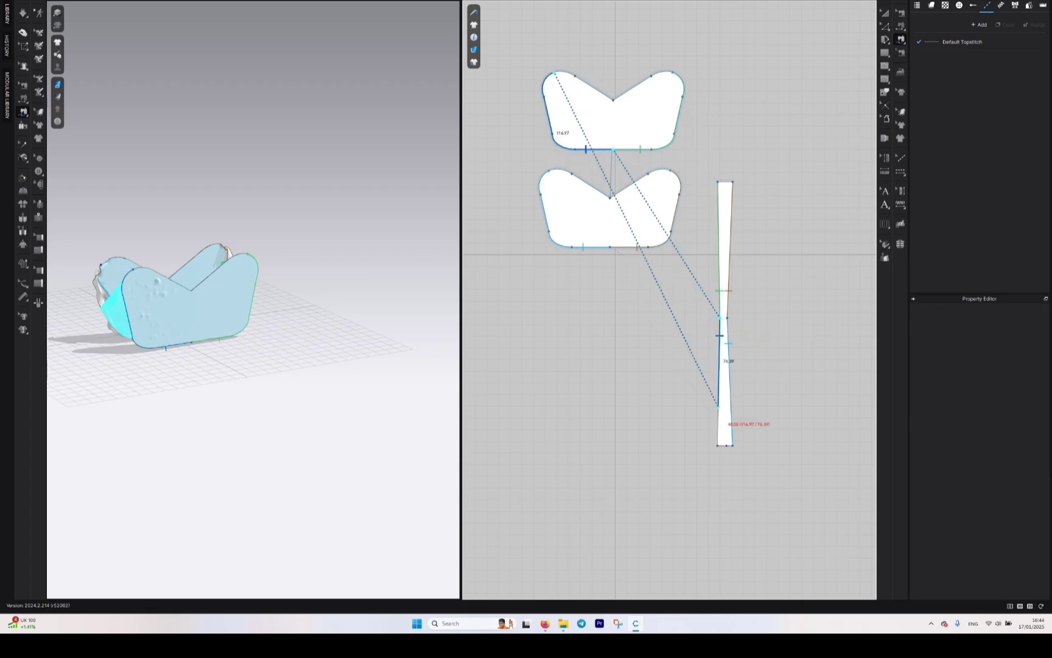
click(718, 445)
Step: Simulate the garment to join the strip between both frozen panels and inspect the bag from another angle
key(space)
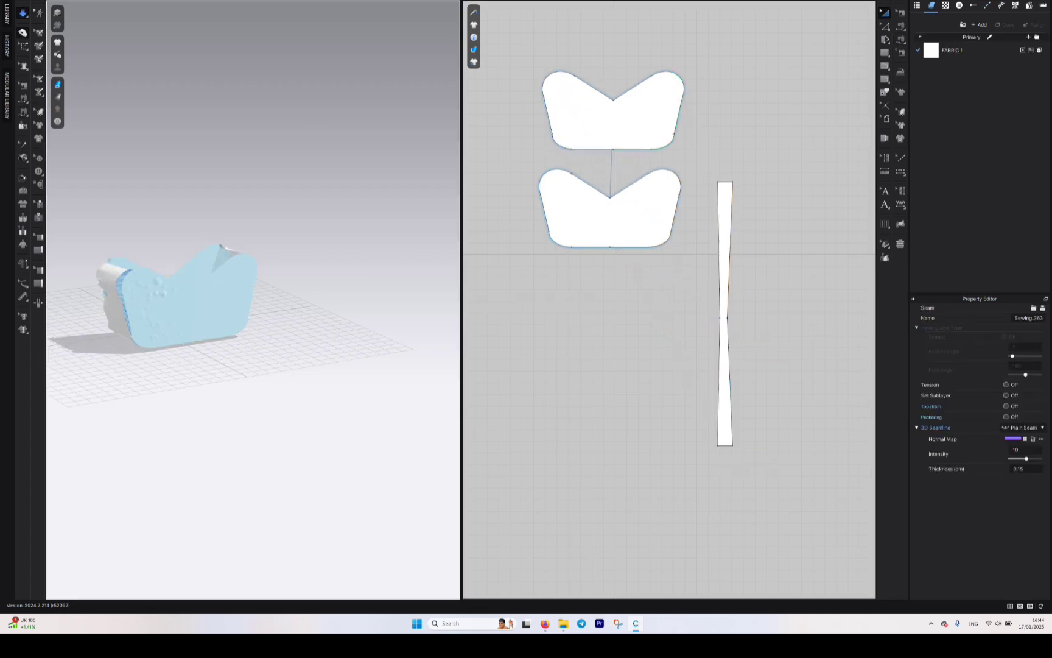
right_drag(243, 390, 326, 457)
key(m)
key(a)
Step: Shift the upper panel slightly toward the other panel in the 3D view and run the simulation again
click(203, 237)
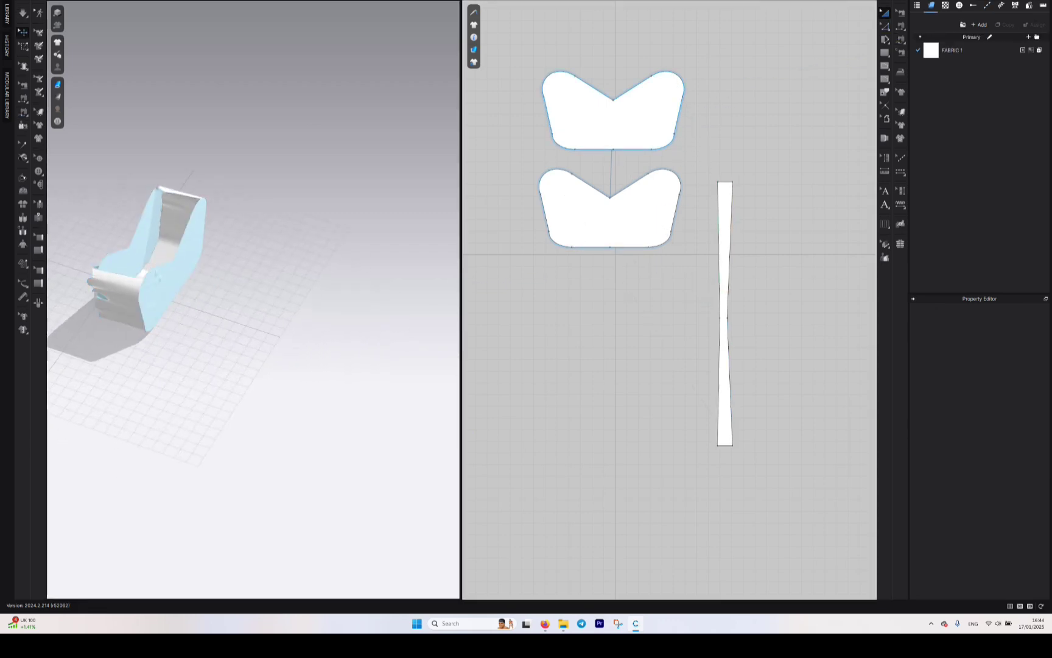
drag(203, 268, 190, 268)
right_drag(190, 237, 244, 189)
key(space)
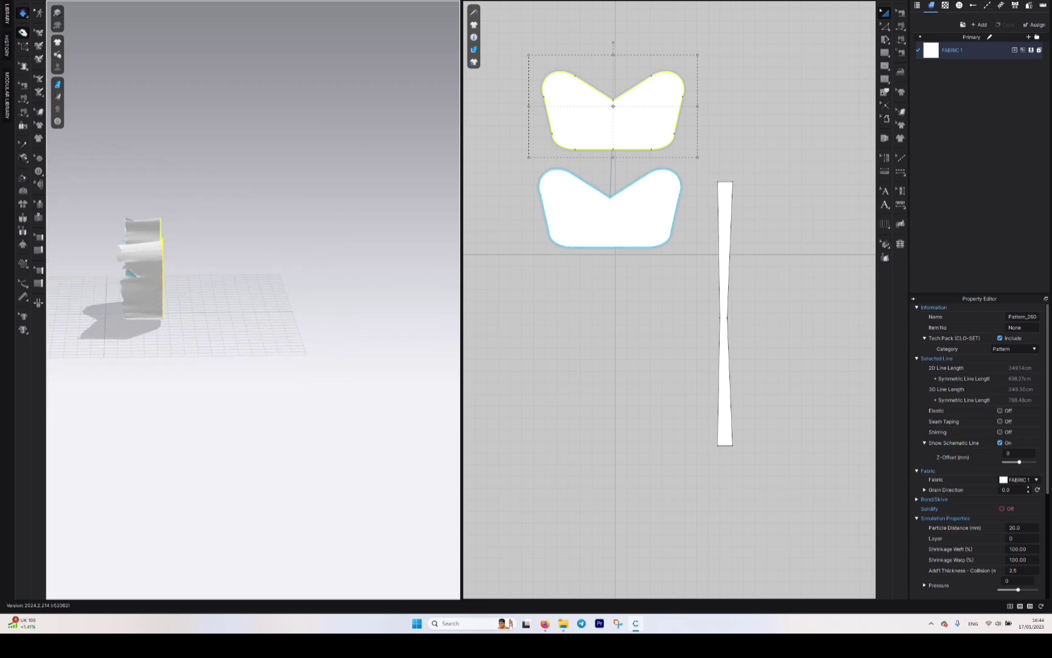
Step: Try unfreezing all three pattern pieces while the simulation runs, then undo it
drag(728, 44, 519, 498)
right_click(614, 215)
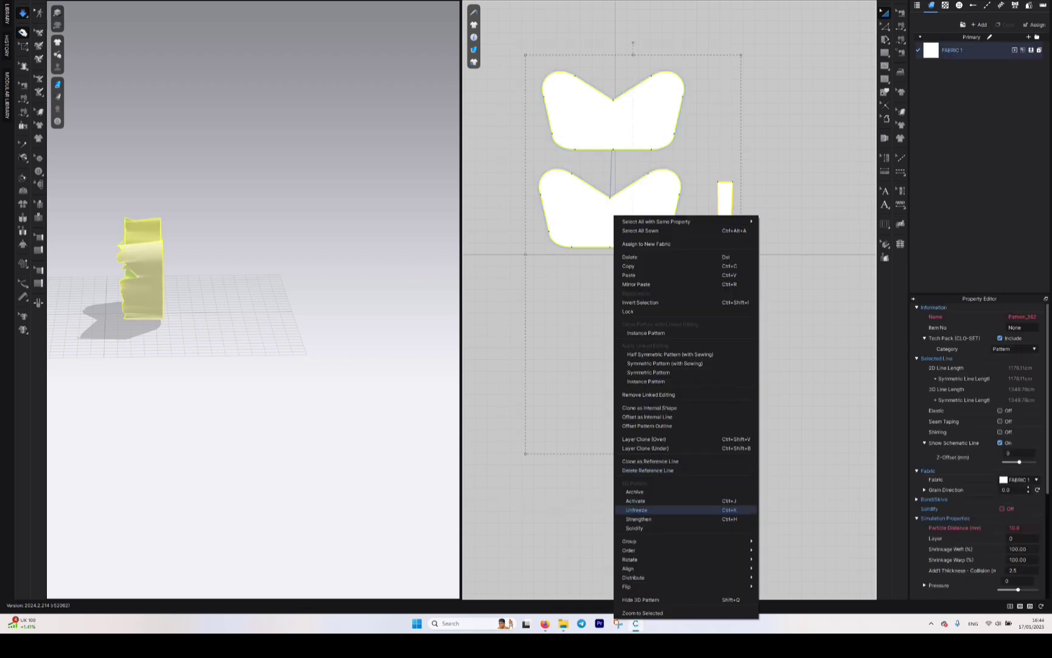
click(637, 510)
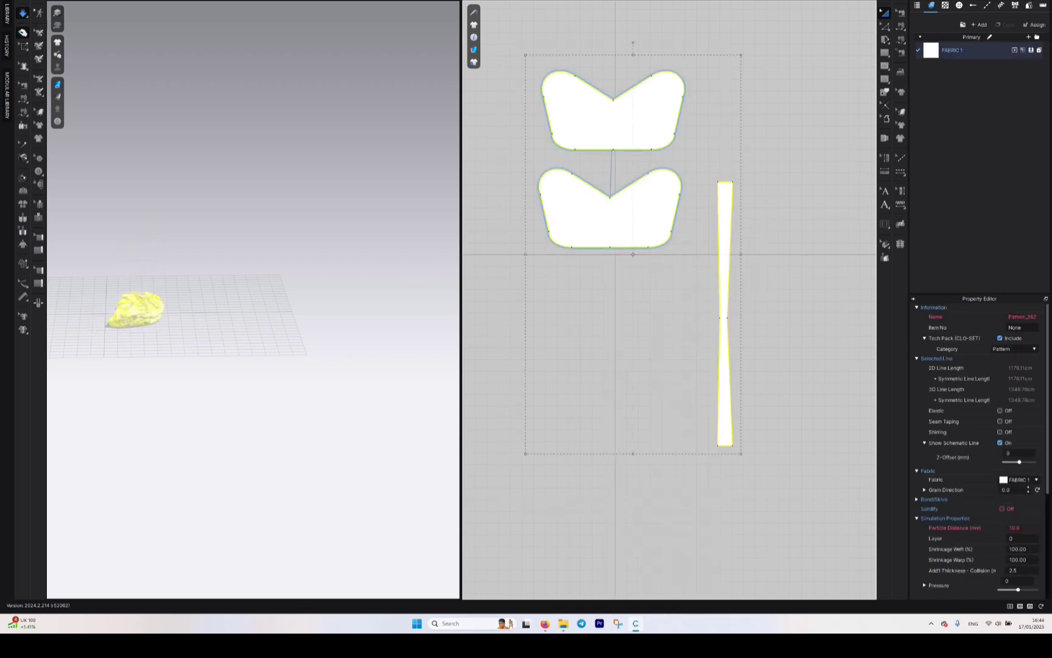
middle_drag(140, 310, 263, 305)
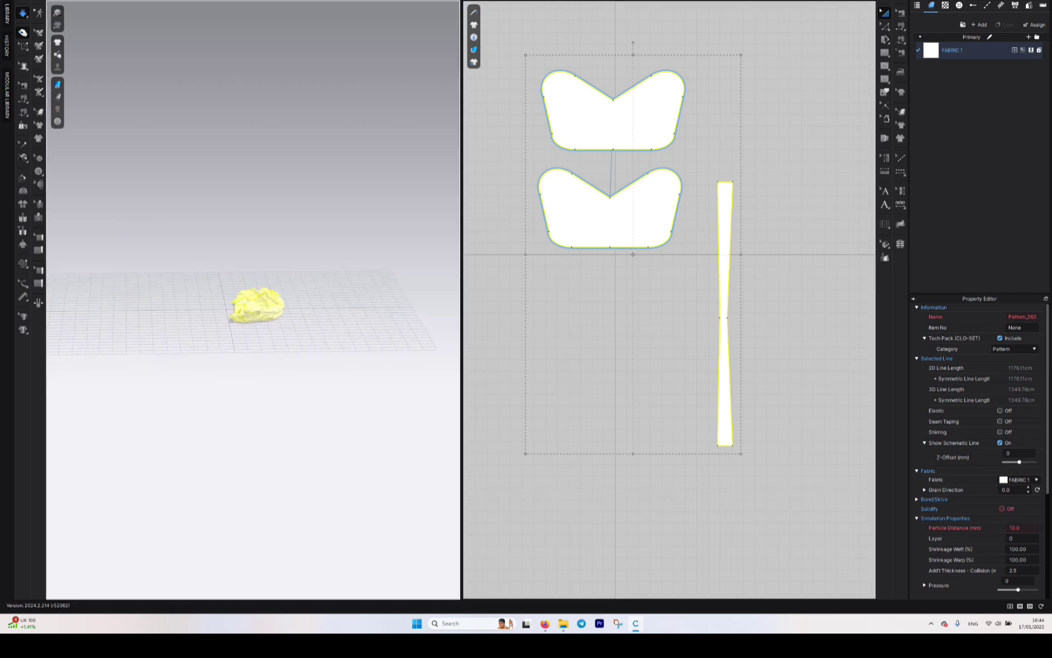
click(23, 33)
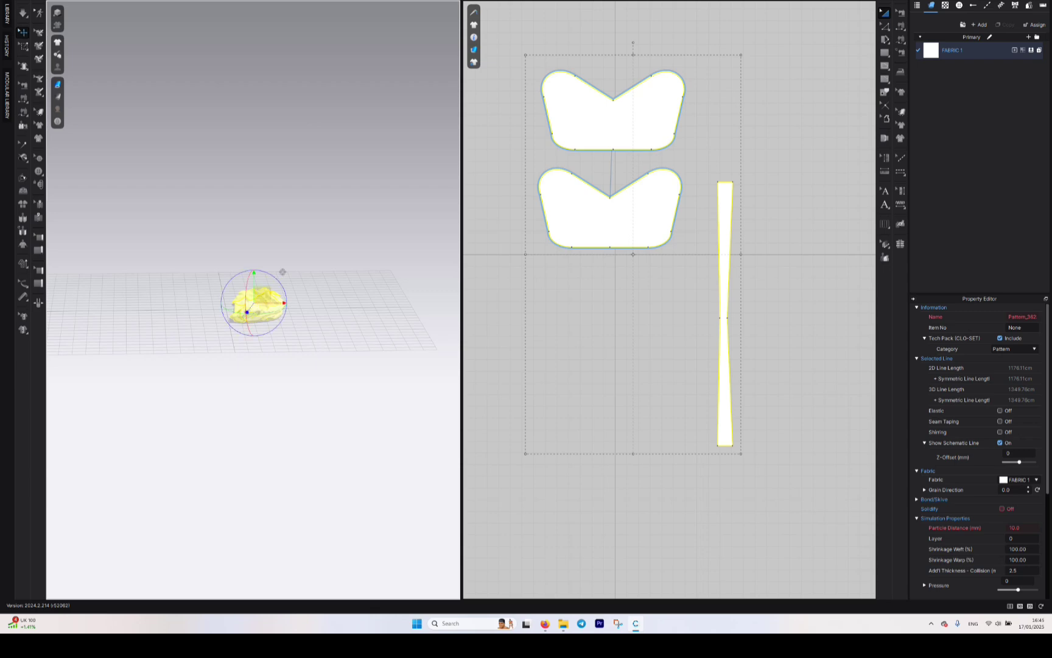
key(ctrl+z)
Step: Add a second fabric, assign it to both mirrored panels and rename it trim
click(511, 58)
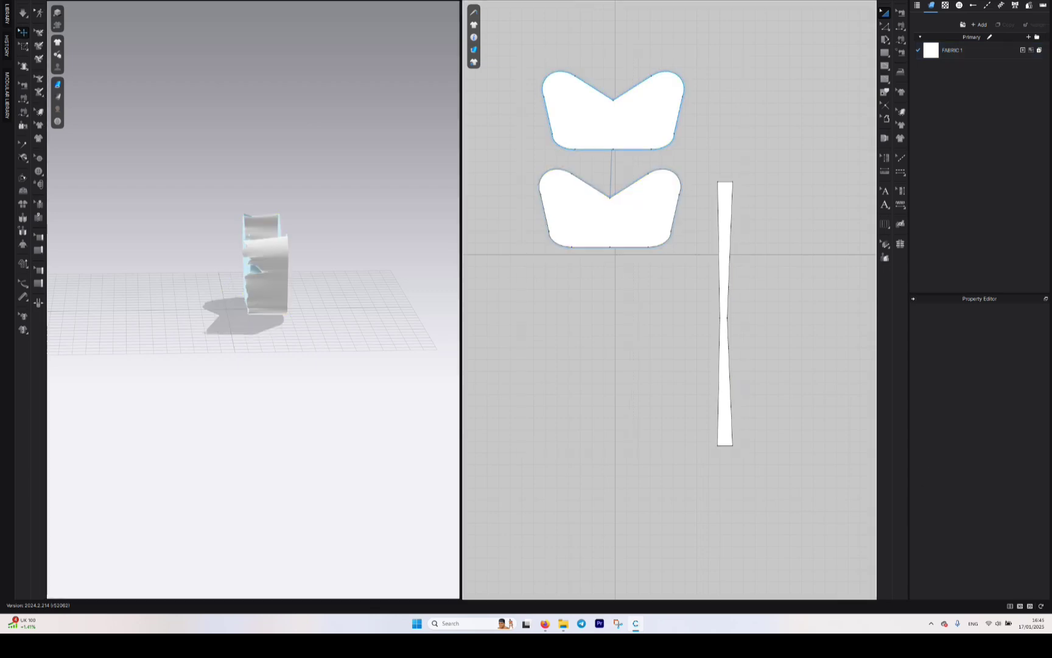
drag(511, 56, 686, 356)
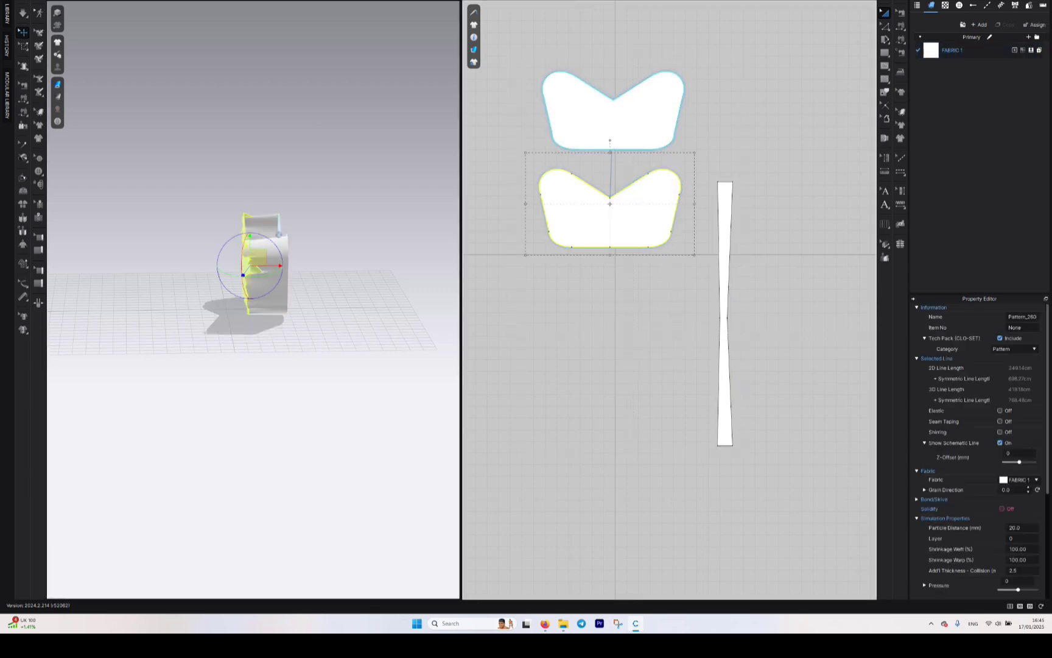
click(979, 25)
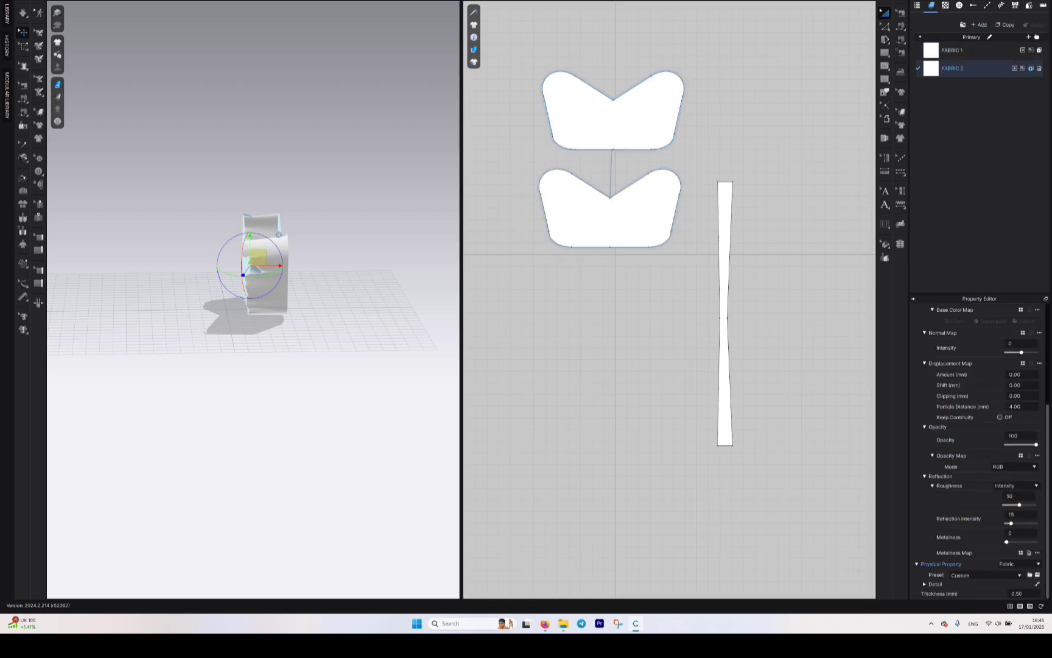
drag(524, 54, 685, 325)
click(1023, 69)
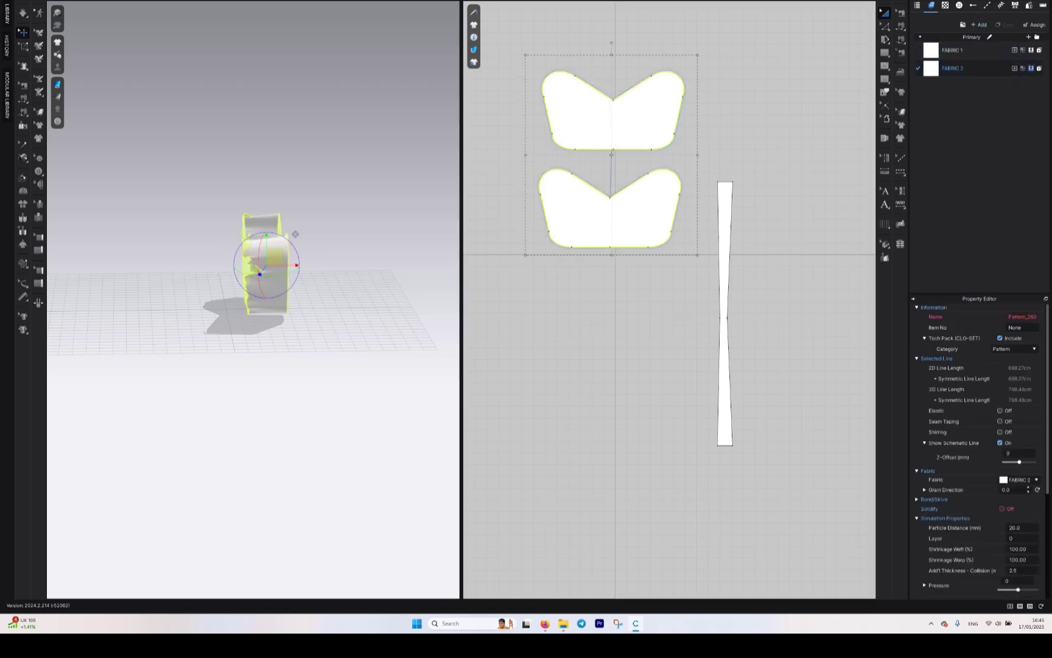
click(954, 68)
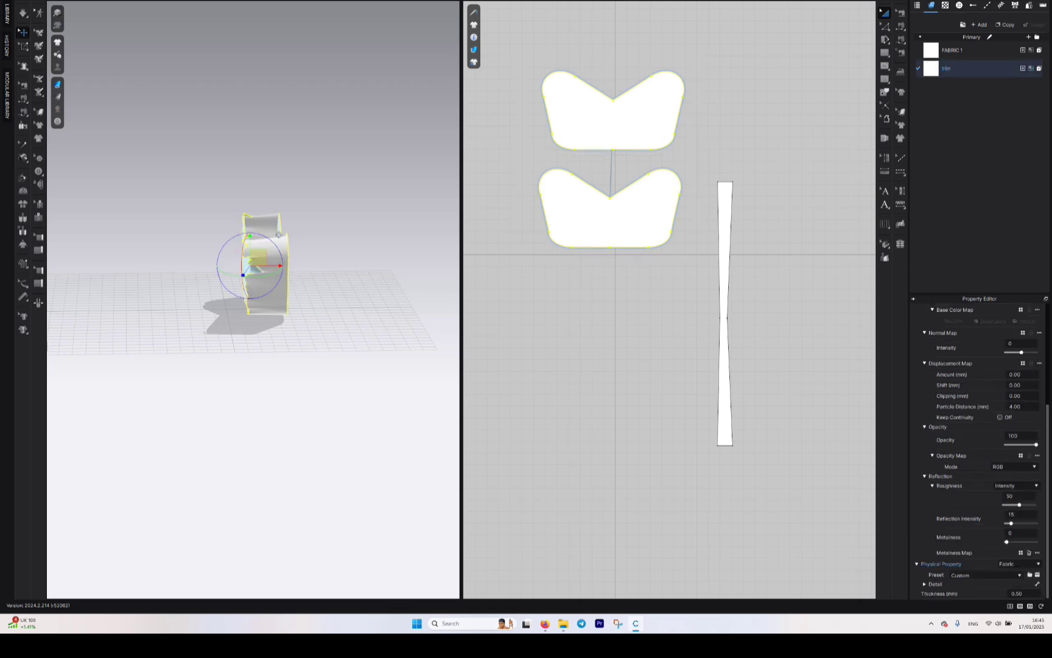
Step: Apply the Trim_Full_Grain_Leather preset to the trim fabric and set both panels' particle distance to 10 mm
click(986, 575)
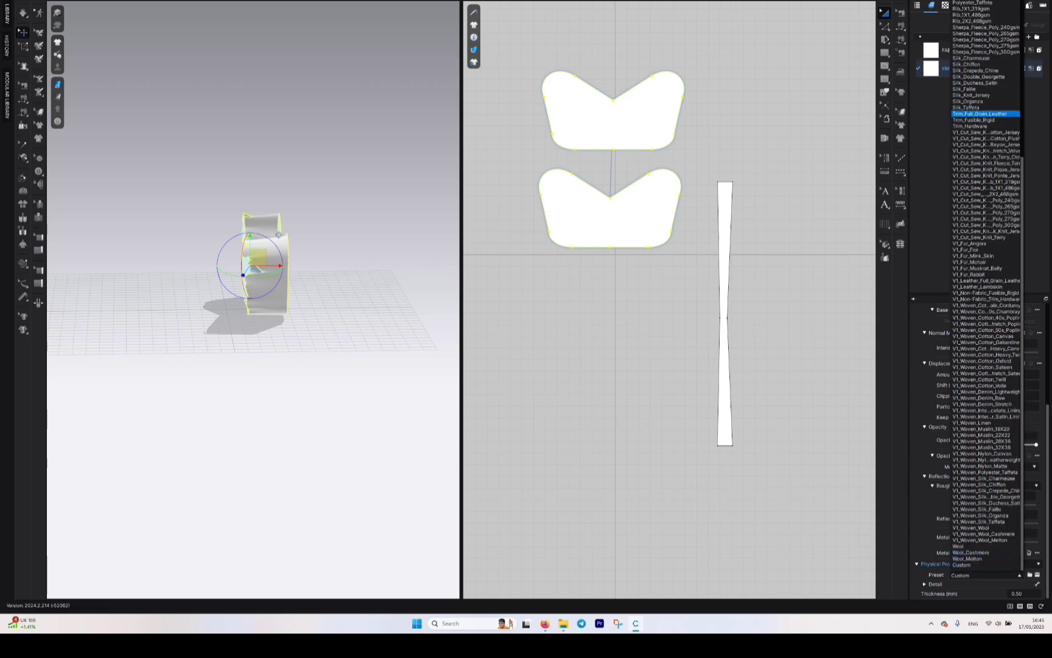
key(Return)
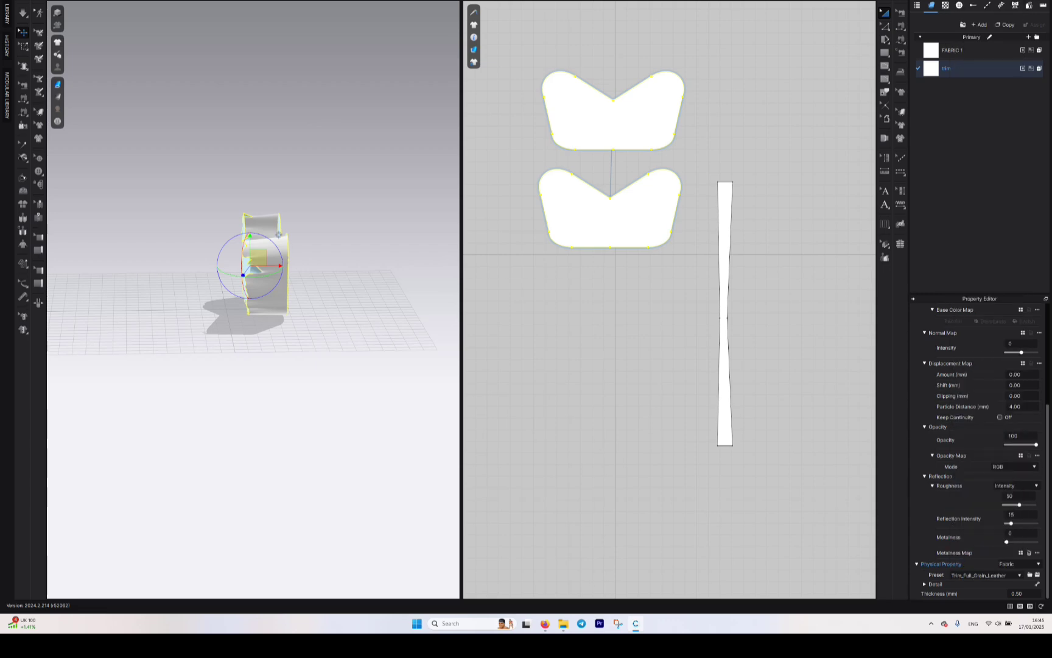
drag(513, 54, 688, 348)
click(1021, 528)
key(Return)
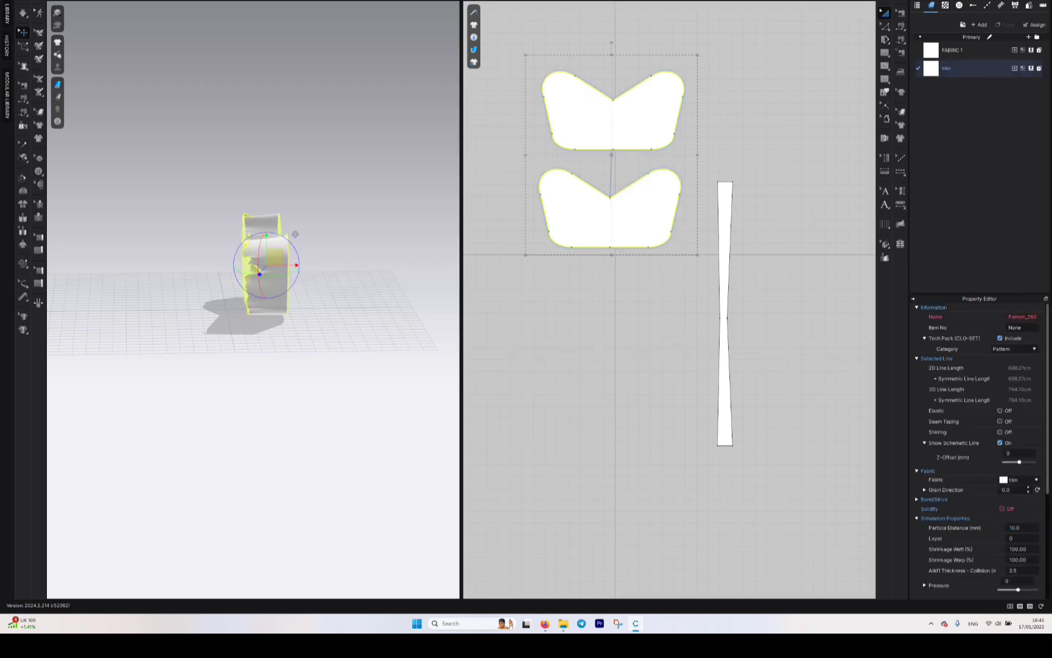
Step: Unfreeze both panels while simulating the bag, check its shape from the front and stop the simulation
key(space)
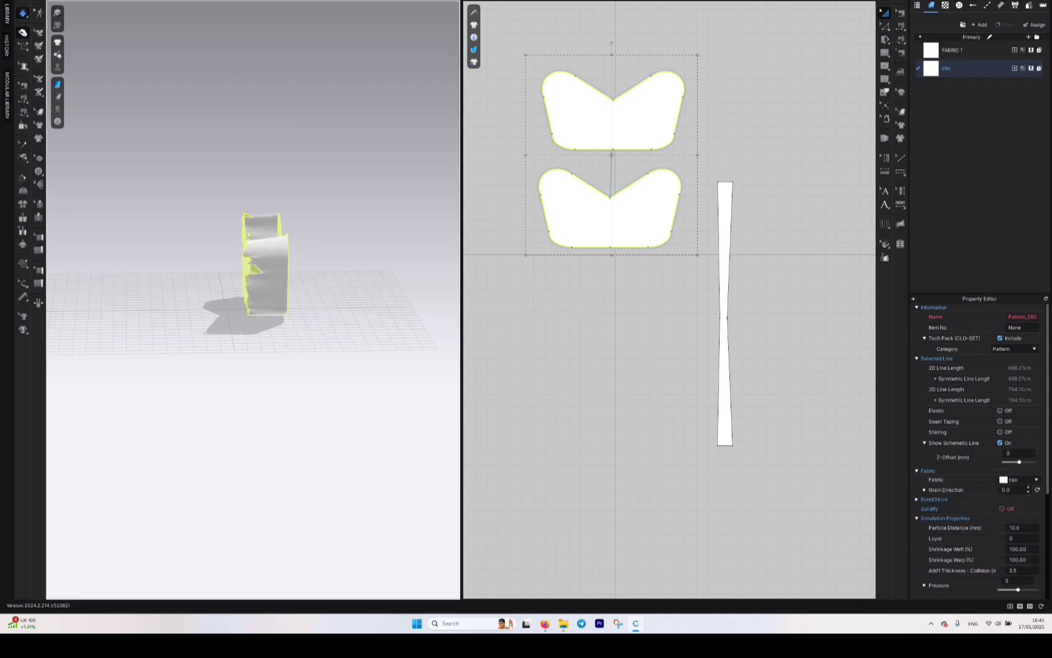
right_click(243, 265)
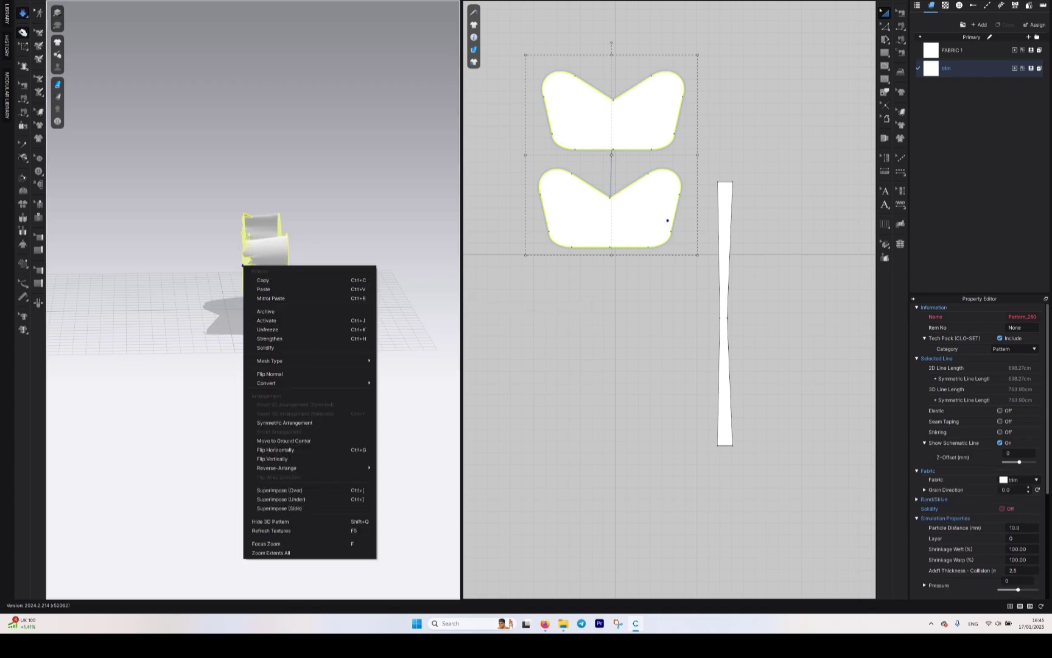
click(268, 329)
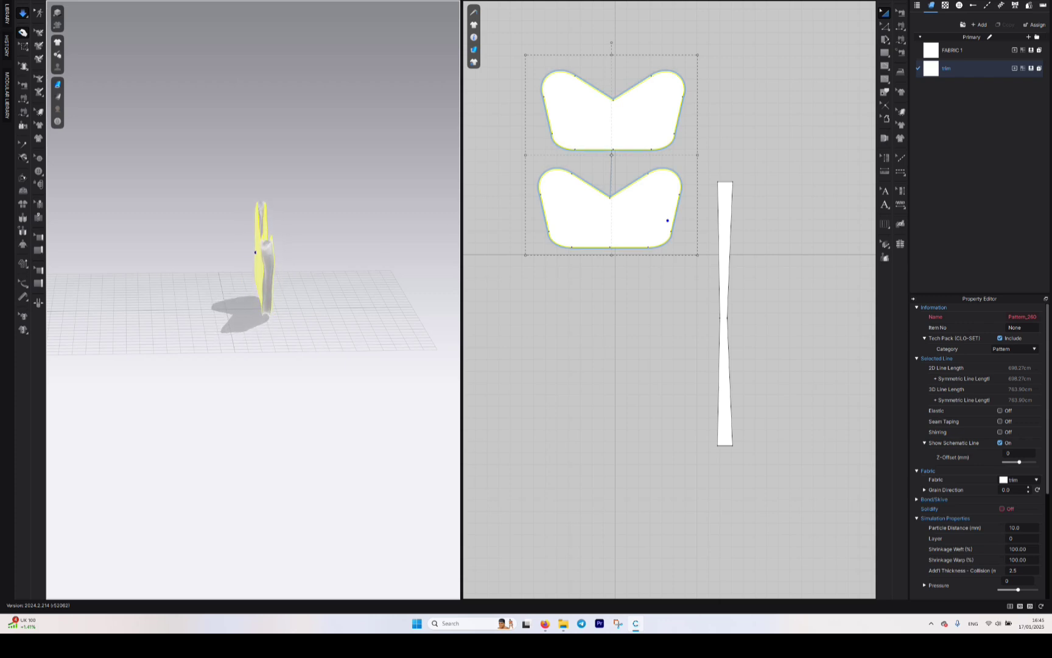
right_drag(267, 330, 447, 340)
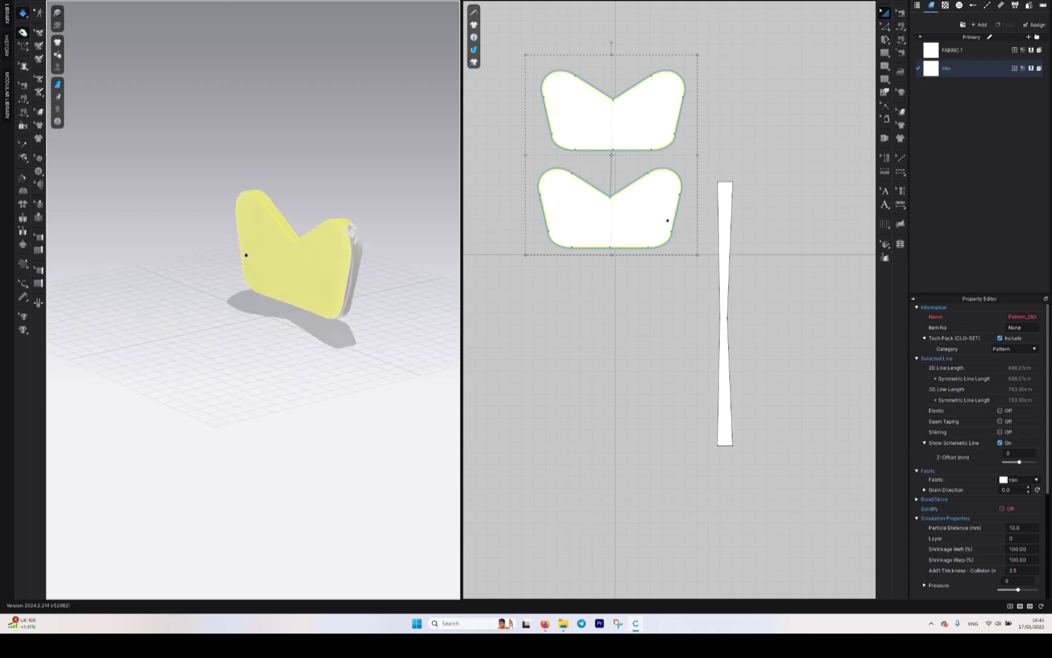
middle_drag(341, 164, 250, 262)
right_drag(250, 262, 180, 288)
key(space)
right_drag(244, 329, 359, 280)
click(768, 146)
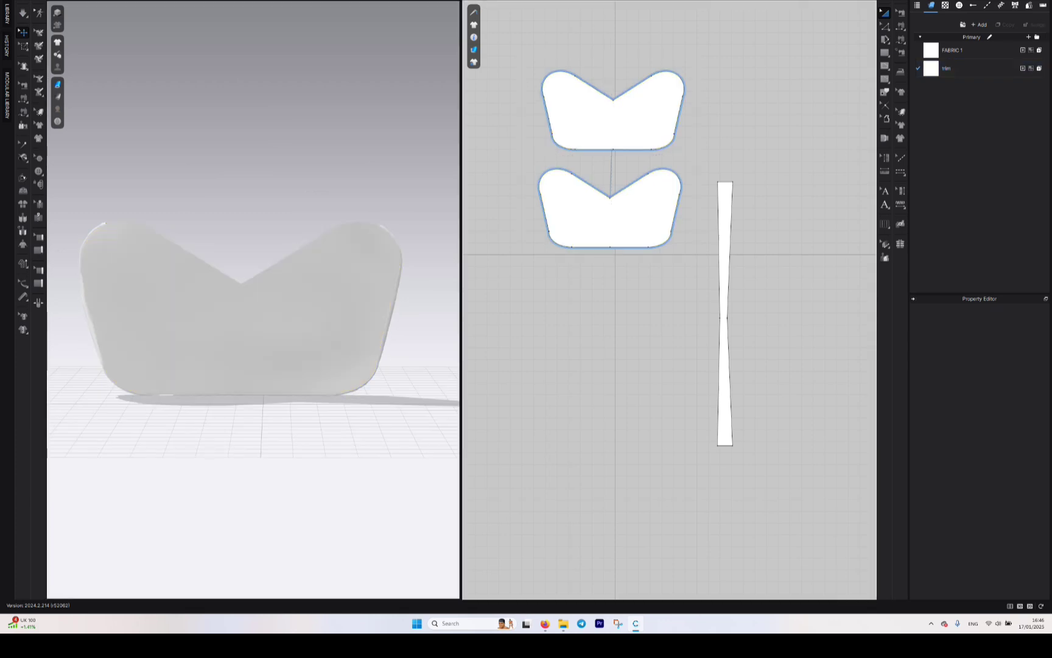
Step: Move the midpoint of the panels' lower edge slightly upward to form a shallow inverted V and simulate the change
key(z)
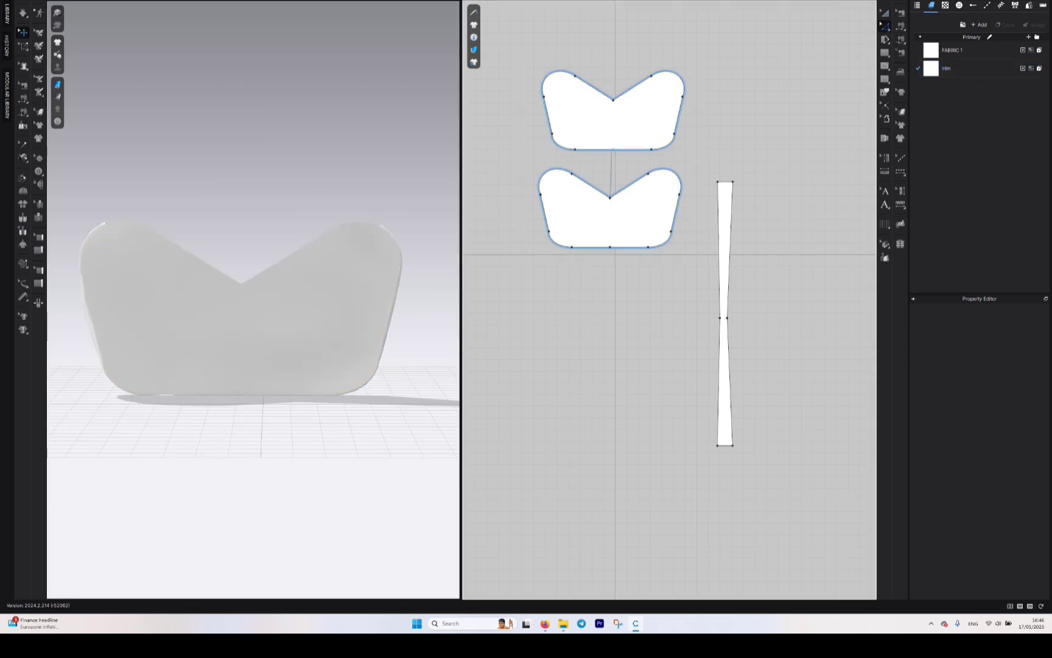
right_click(613, 148)
click(637, 161)
click(612, 148)
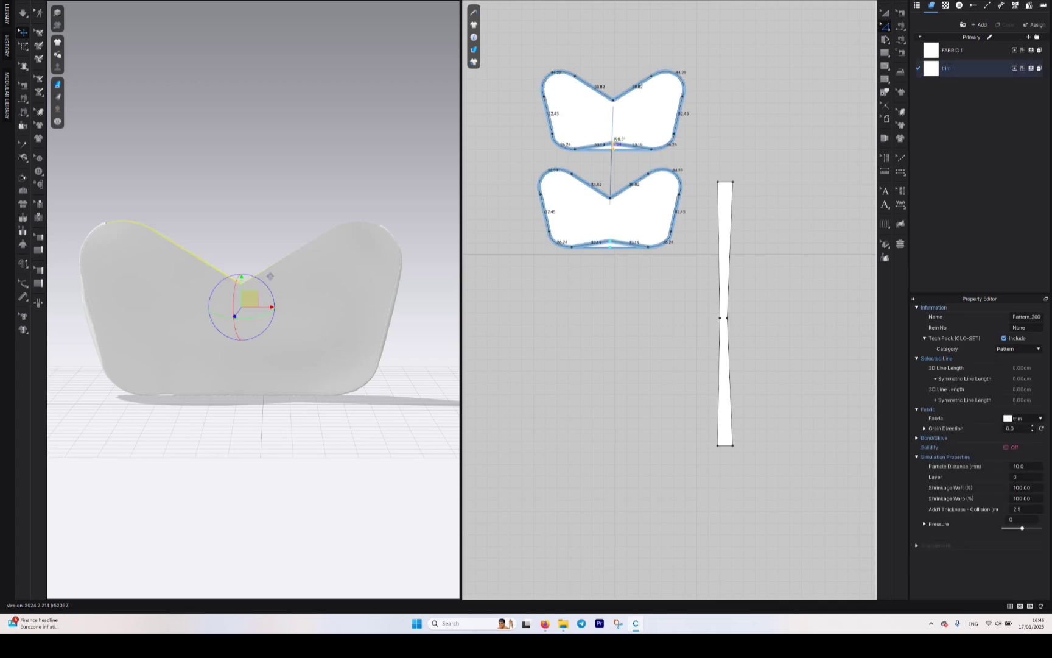
drag(613, 144, 613, 143)
key(space)
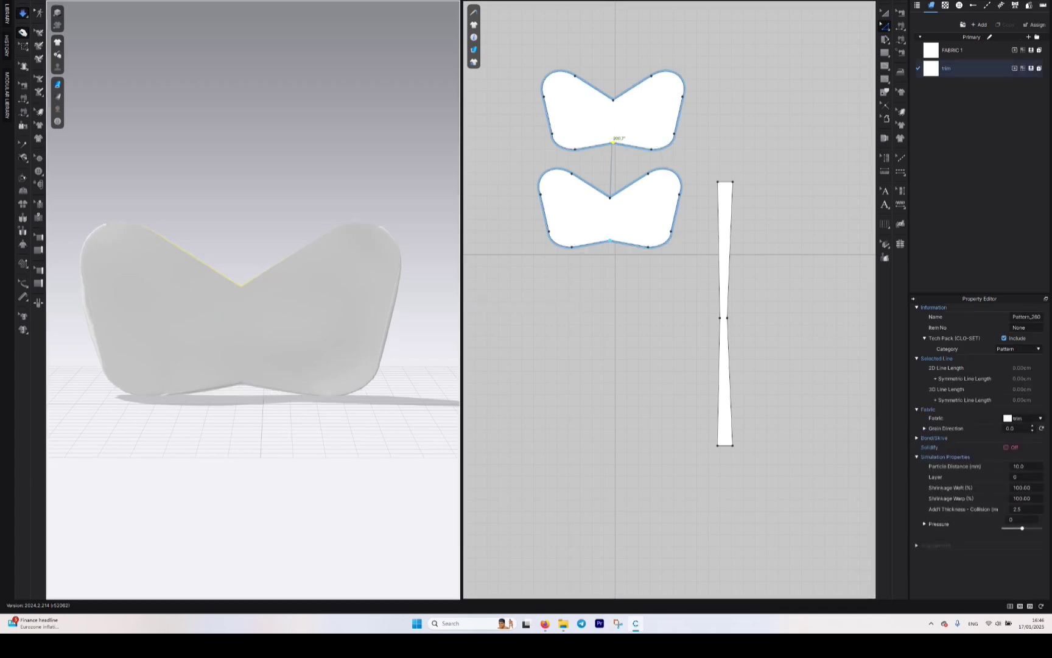
key(space)
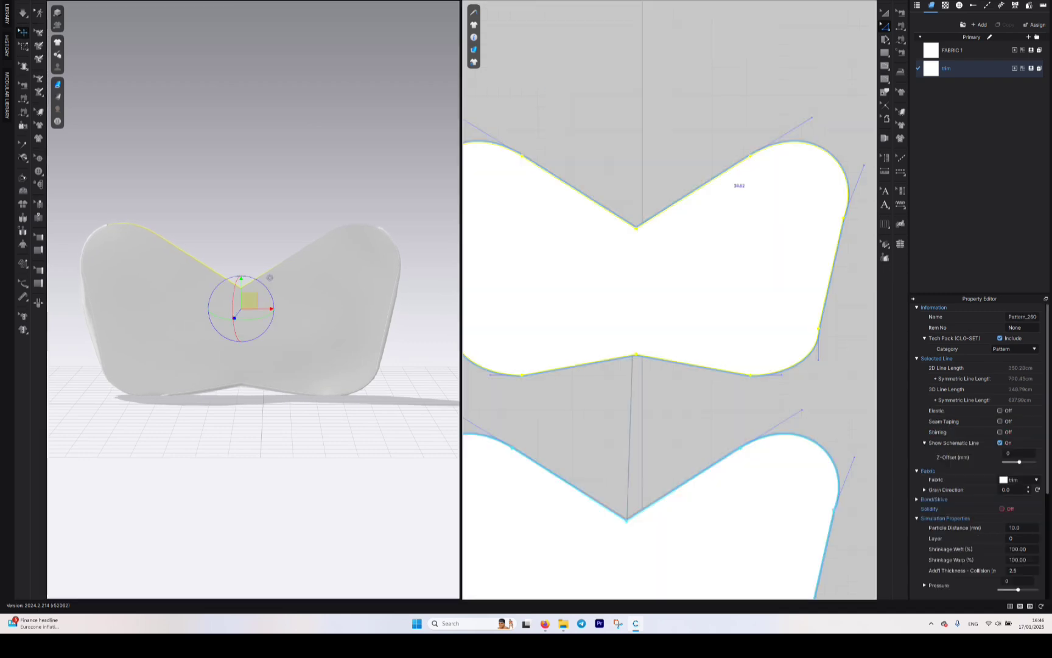
Step: Offset the outline of both linked panels inward by 3 cm as an internal line
right_click(728, 171)
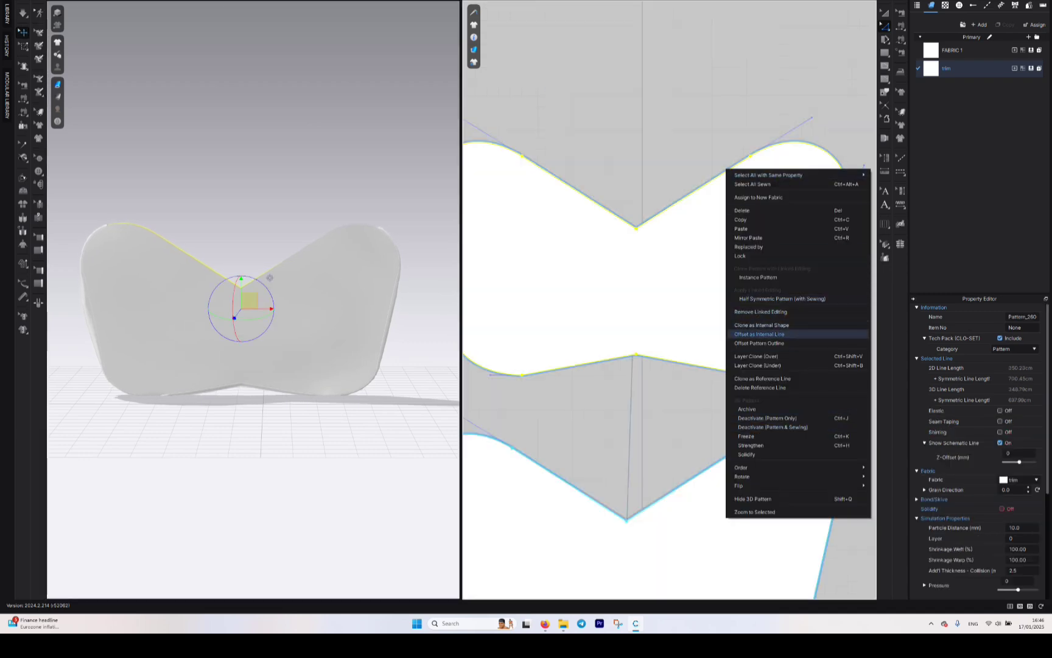
click(760, 333)
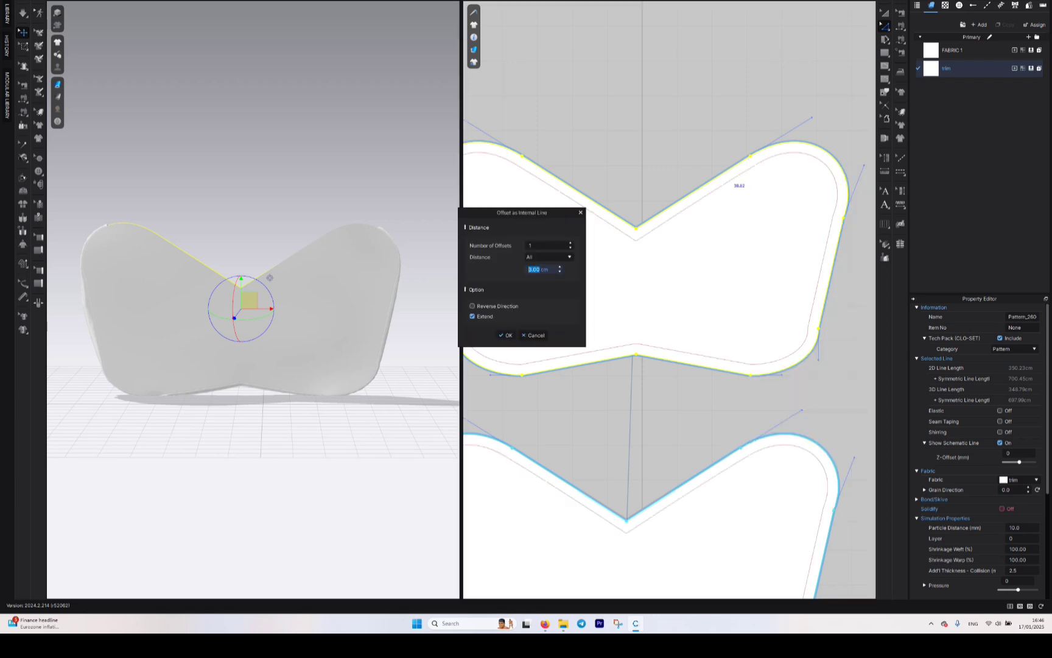
click(506, 335)
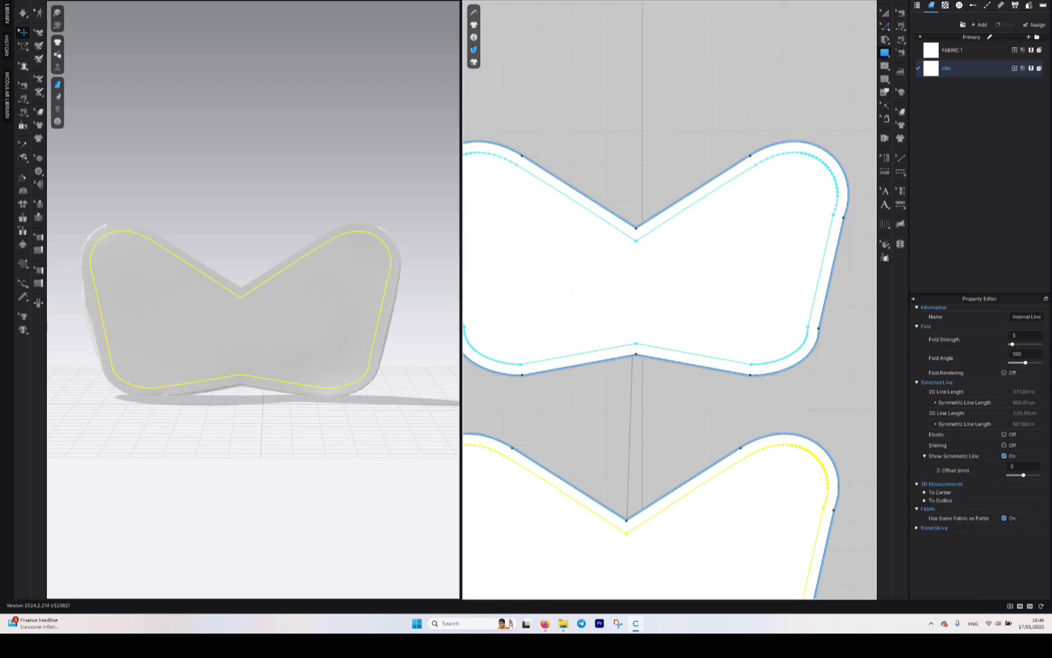
Step: Draw a thin horizontal rectangle about 69 cm long and 3.6 cm high above the upper panel, undoing the thicker first attempt
scroll(744, 237, down, 5)
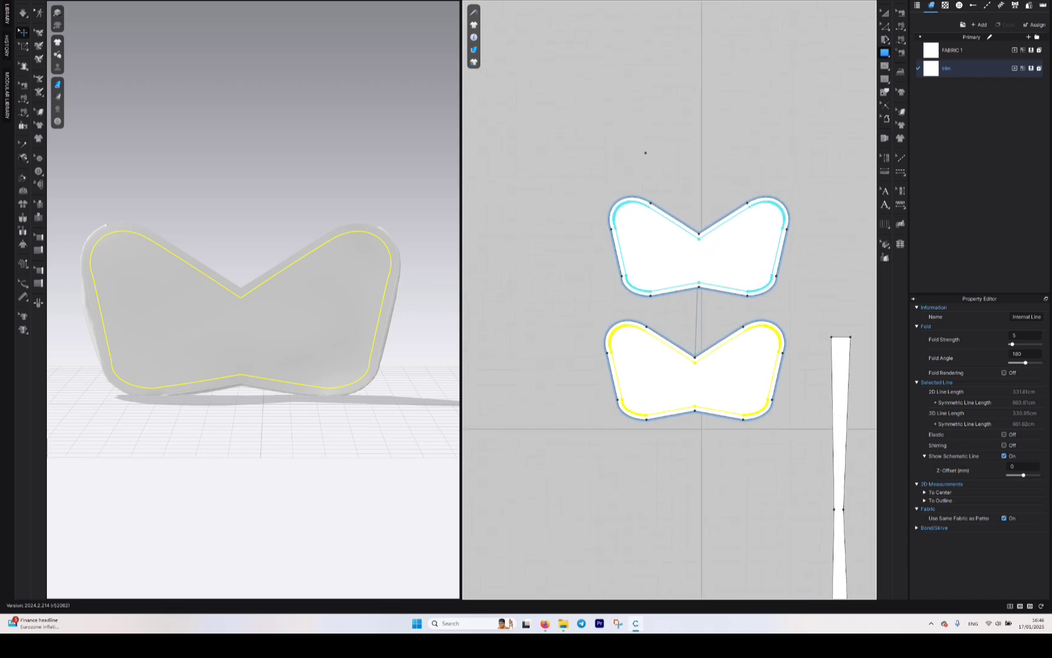
drag(646, 153, 758, 168)
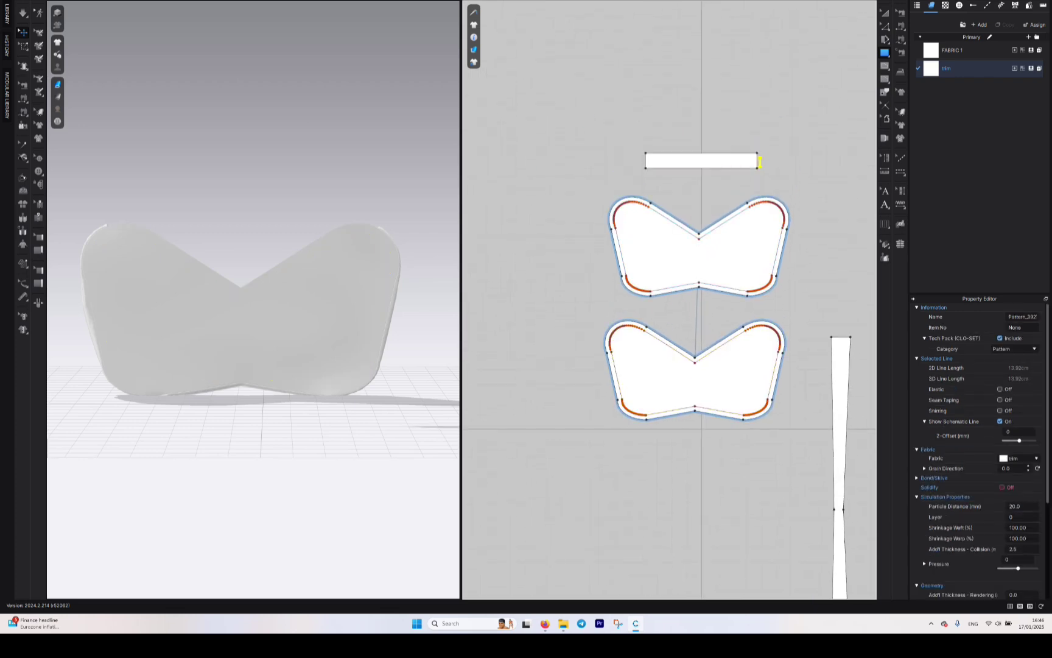
key(ctrl+z)
drag(653, 174, 755, 180)
Step: Free-sew the thin strip's lower edge to the V-shaped upper portion of the upper panel's internal line
click(901, 40)
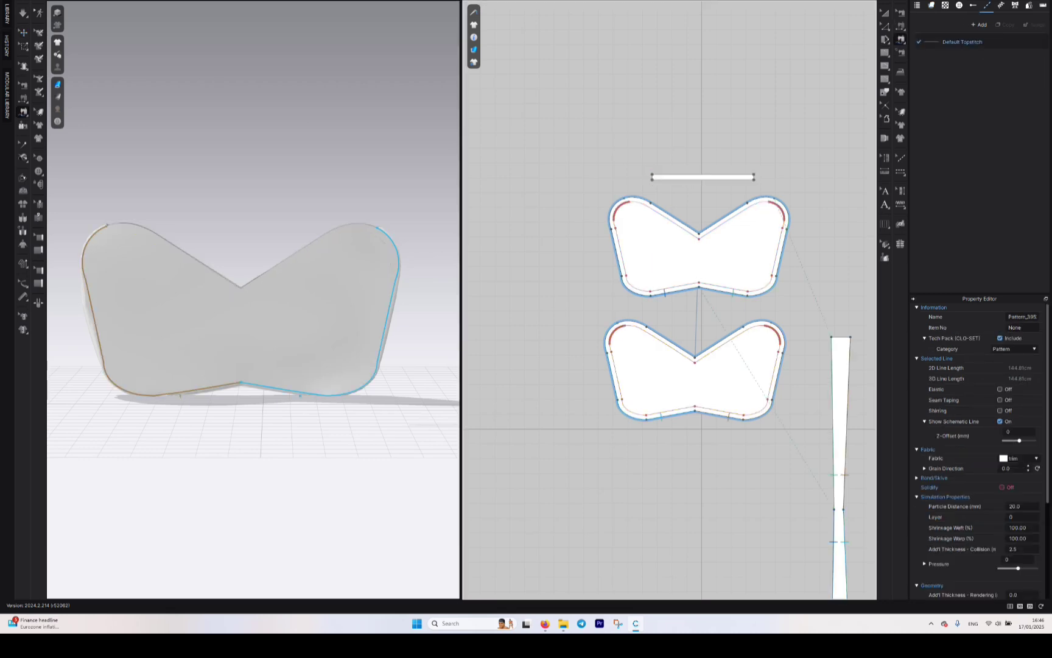
click(754, 180)
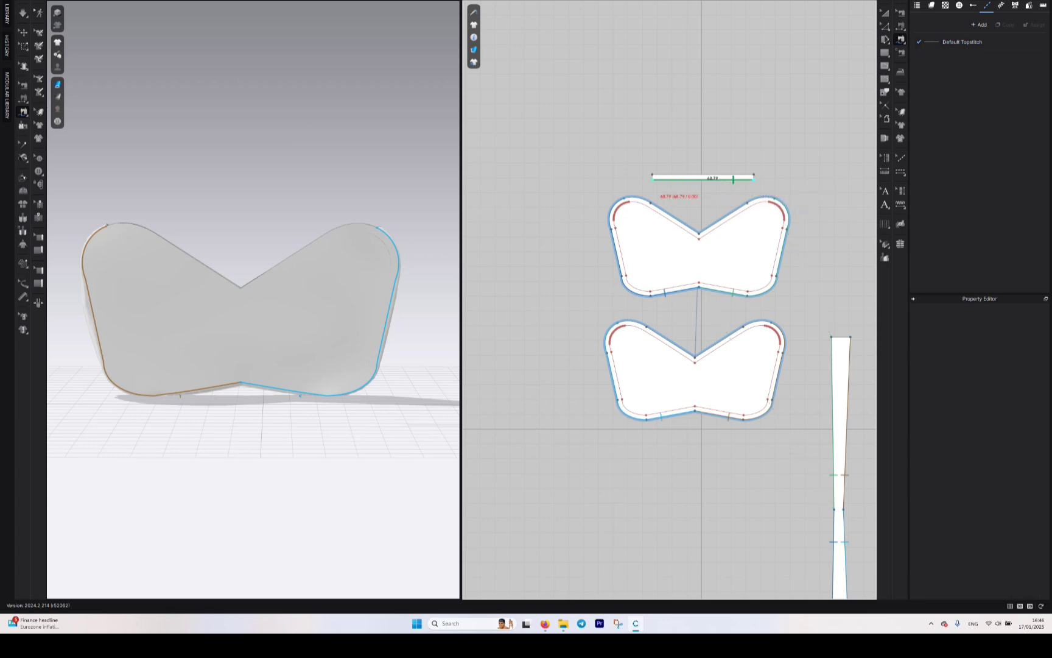
click(653, 180)
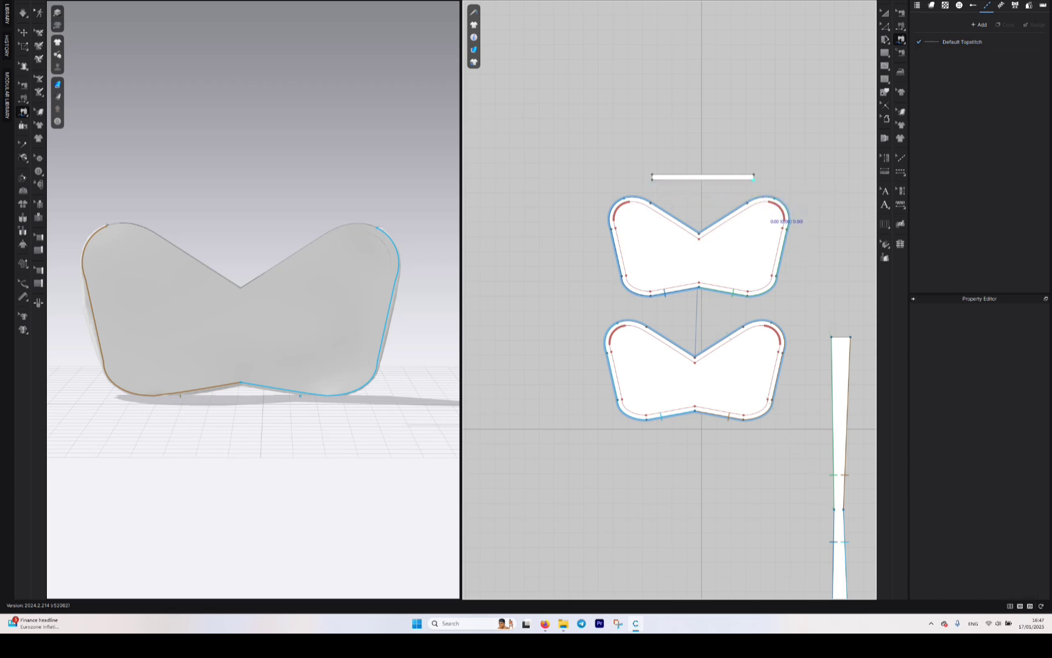
middle_drag(851, 77, 828, 100)
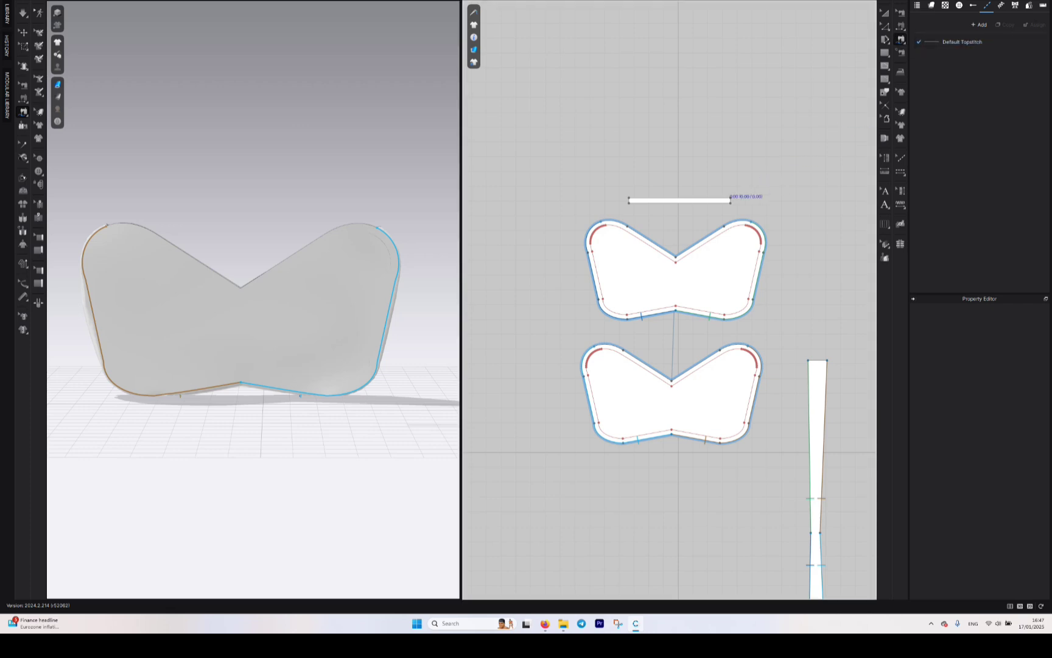
click(730, 203)
click(629, 203)
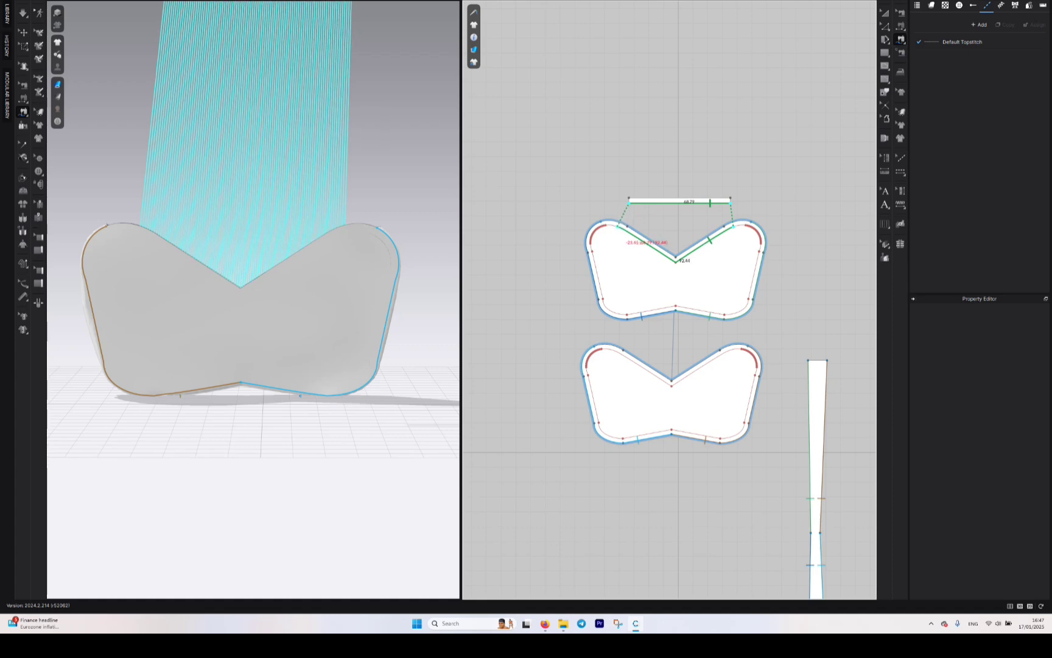
click(676, 260)
scroll(731, 219, up, 4)
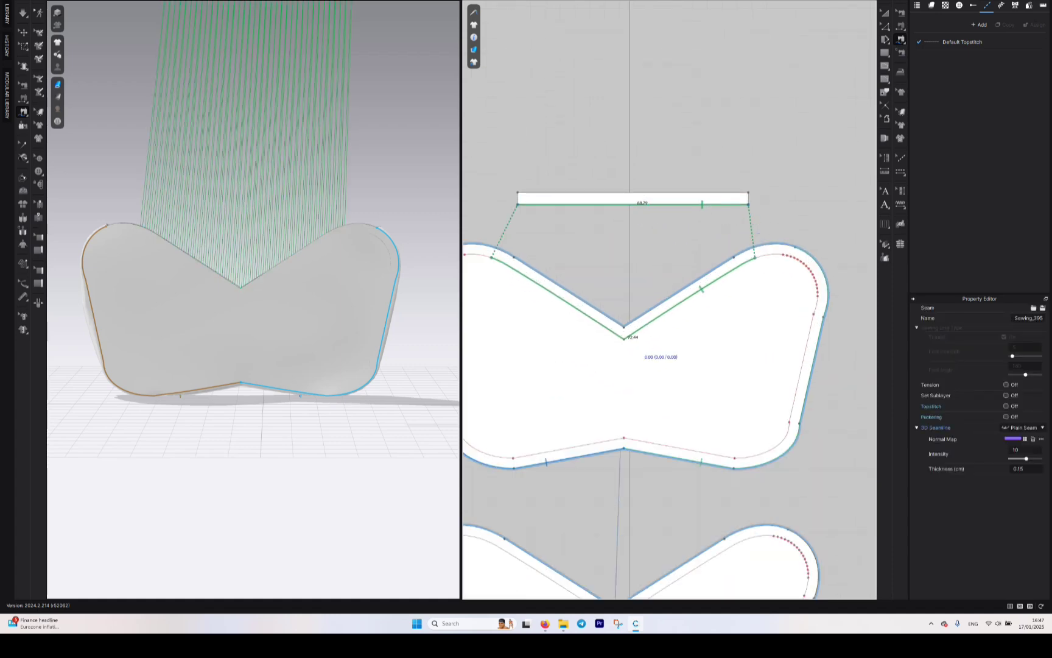
Step: Stretch the thin strip horizontally to about 79 cm and compare its lower edge with the sewn internal line
click(885, 14)
click(700, 198)
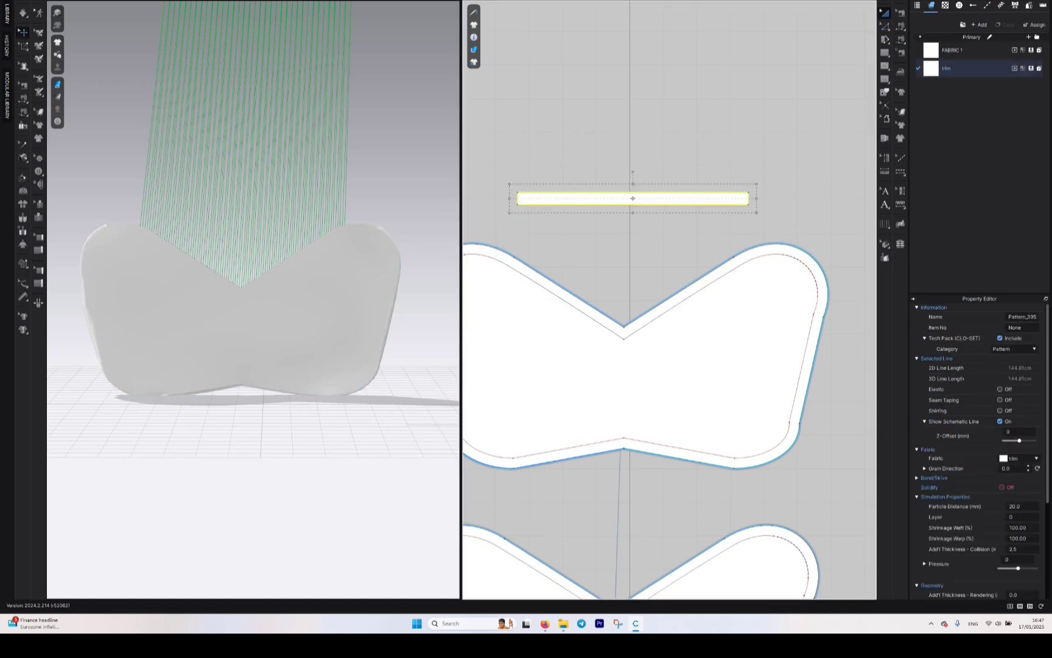
drag(783, 198, 789, 199)
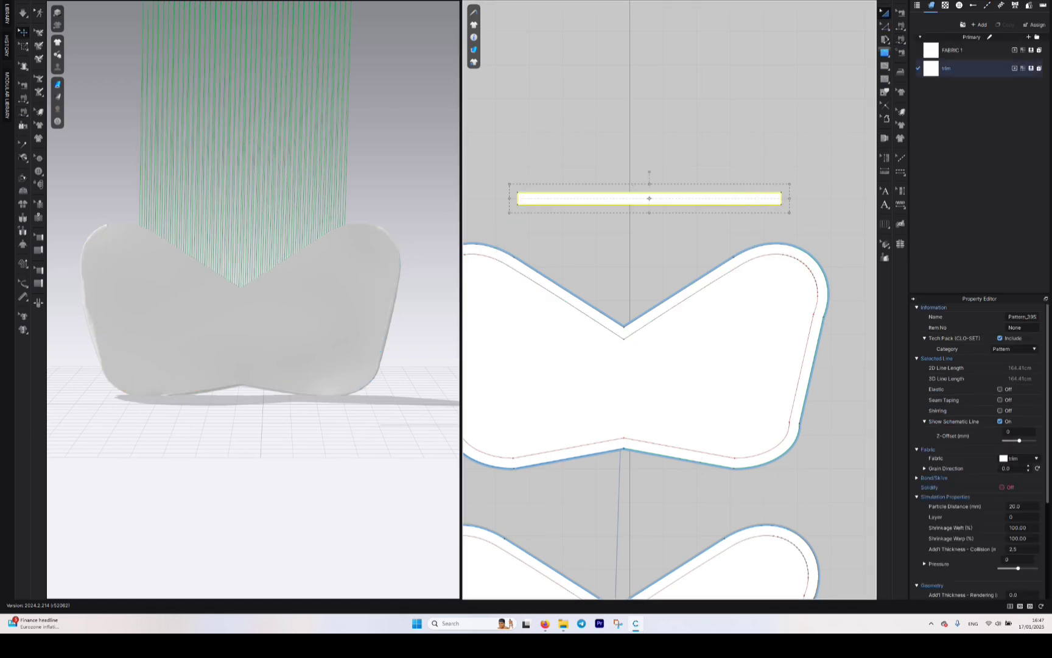
click(900, 14)
click(750, 206)
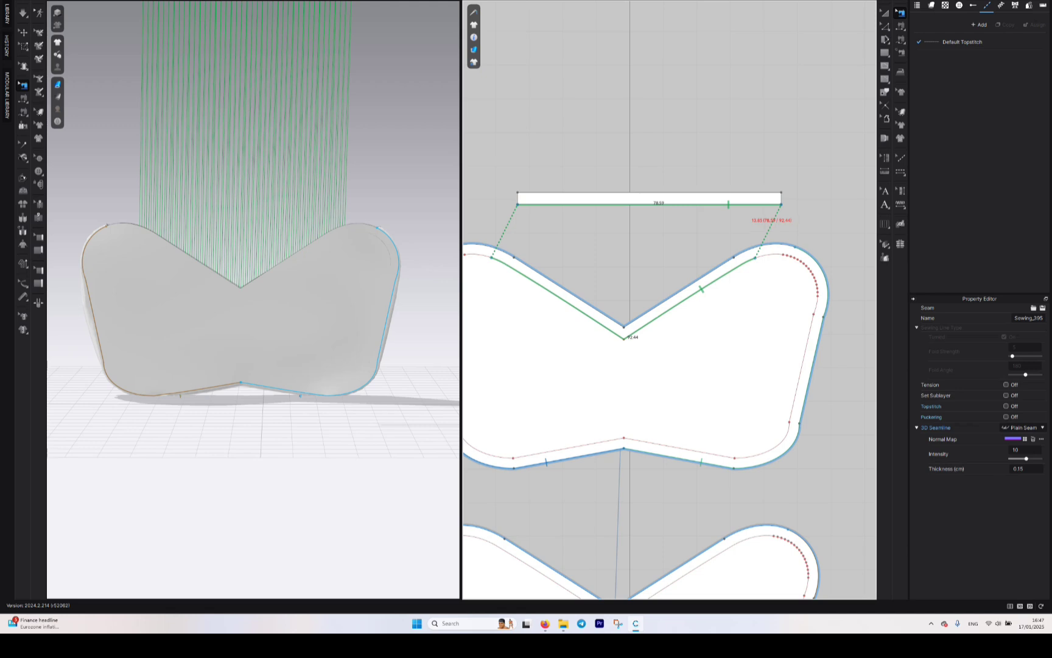
Step: Change the length of the thin strip's lower edge to 92 cm, extending it from the start point
key(a)
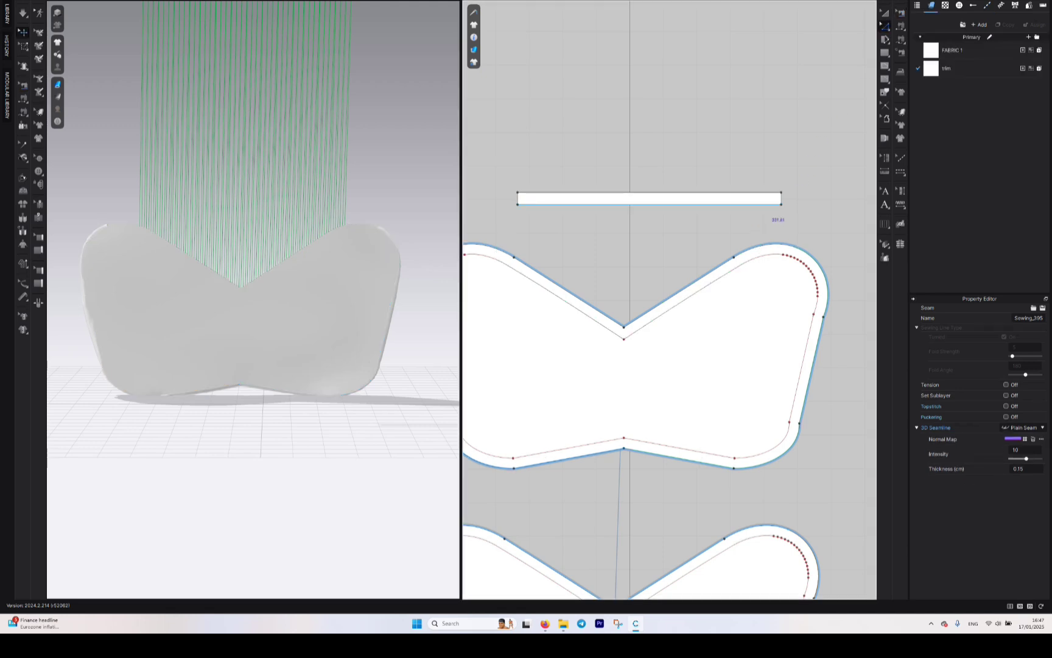
click(714, 205)
right_click(706, 204)
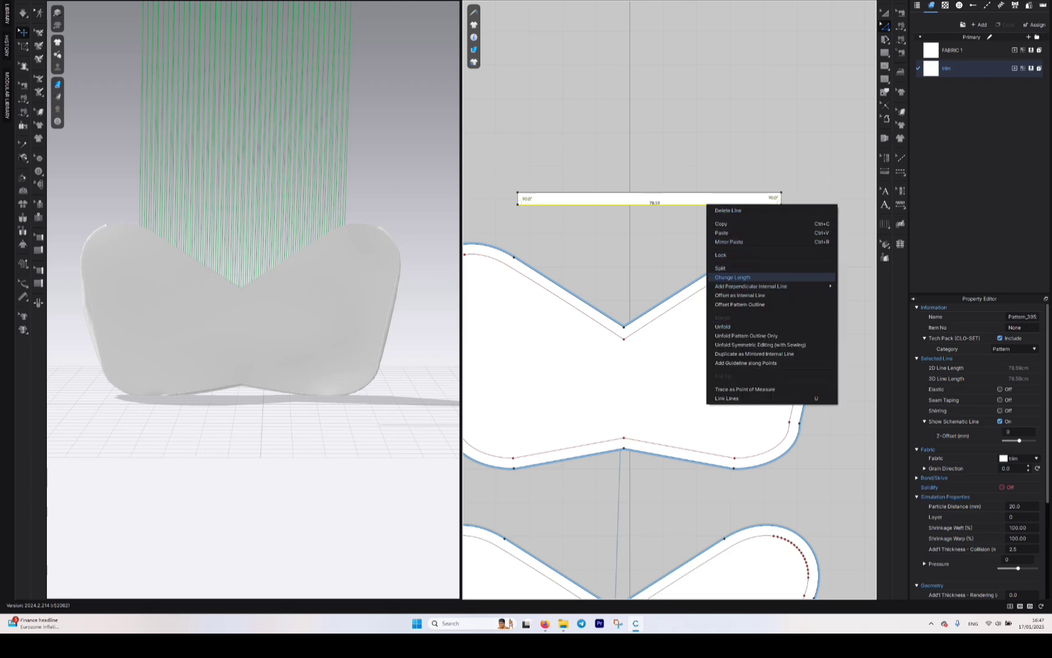
click(734, 277)
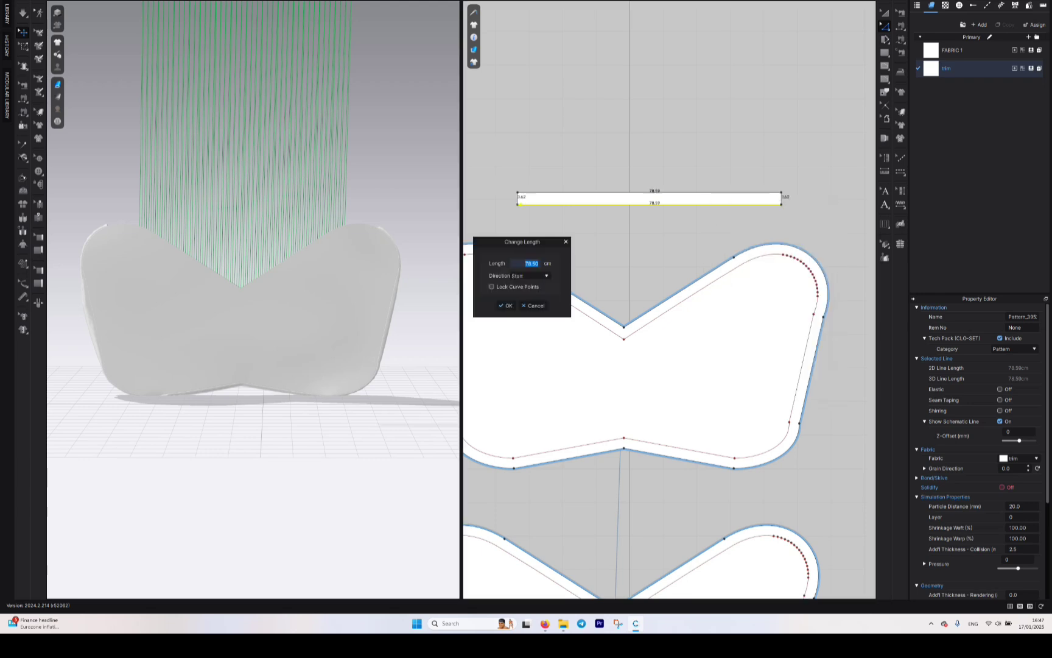
text(92)
key(Tab)
click(506, 305)
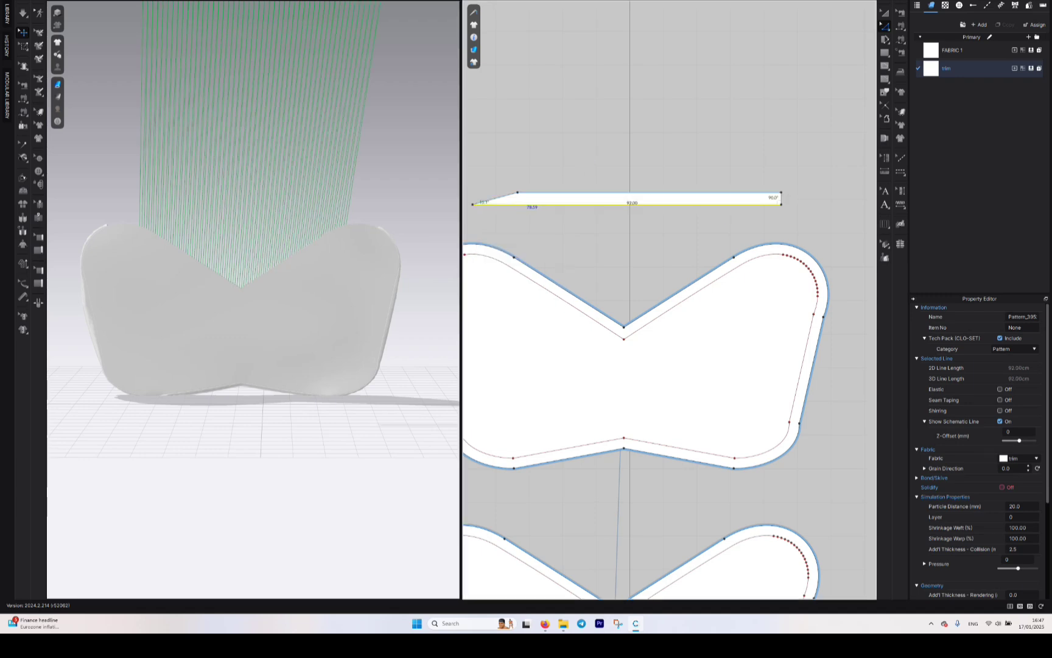
Step: Square off the thin strip's slanted end and free-sew its upper edge to the V-shaped upper portion of the lower panel's internal line
drag(518, 192, 473, 192)
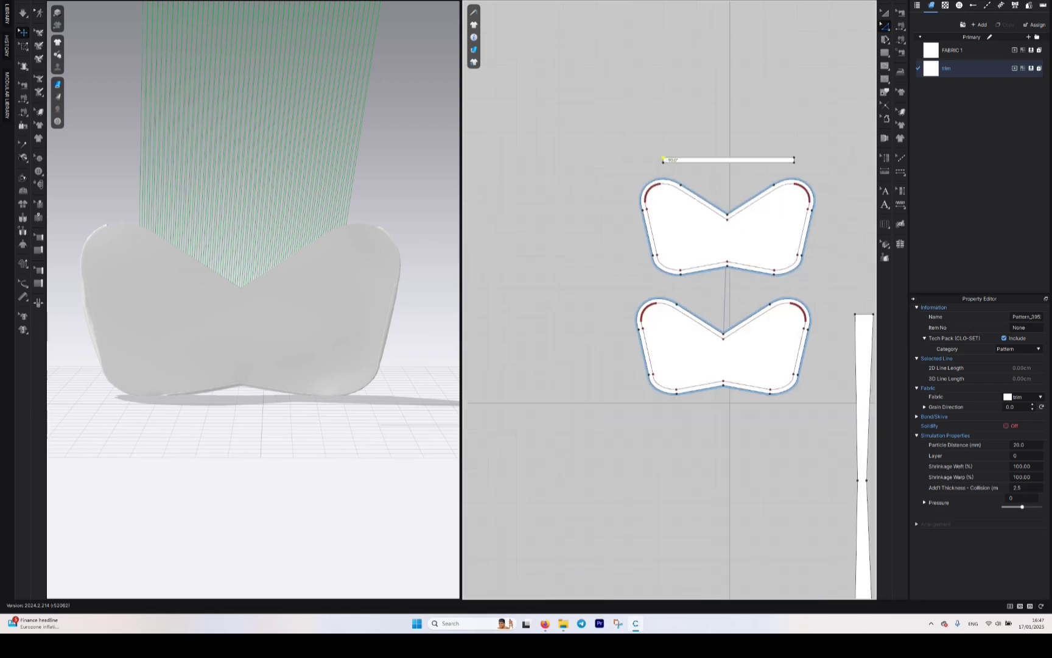
scroll(794, 306, down, 2)
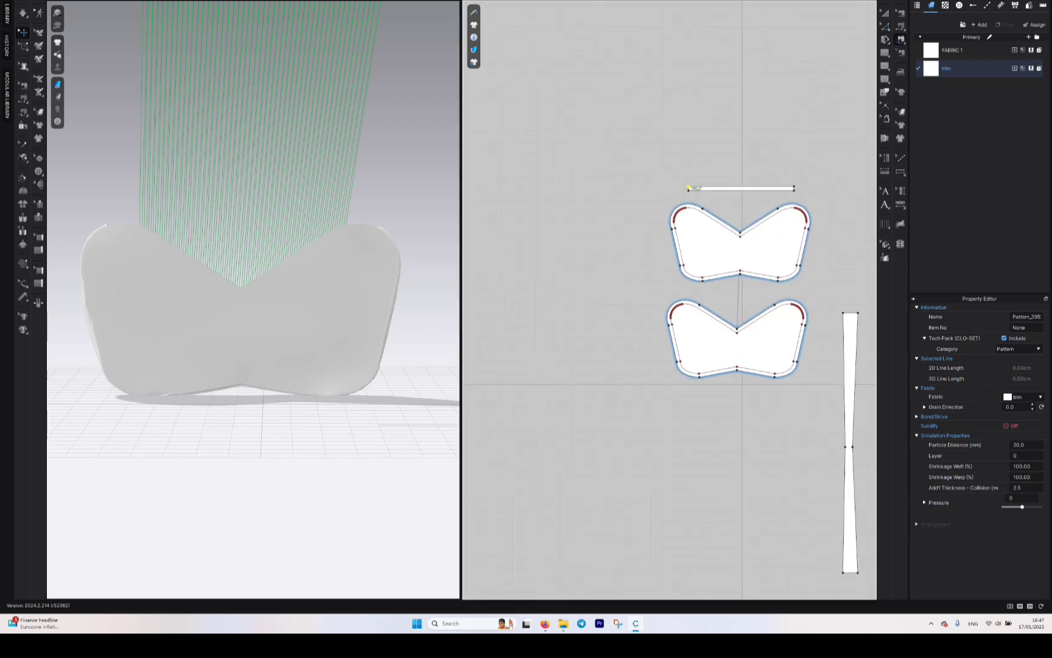
click(901, 39)
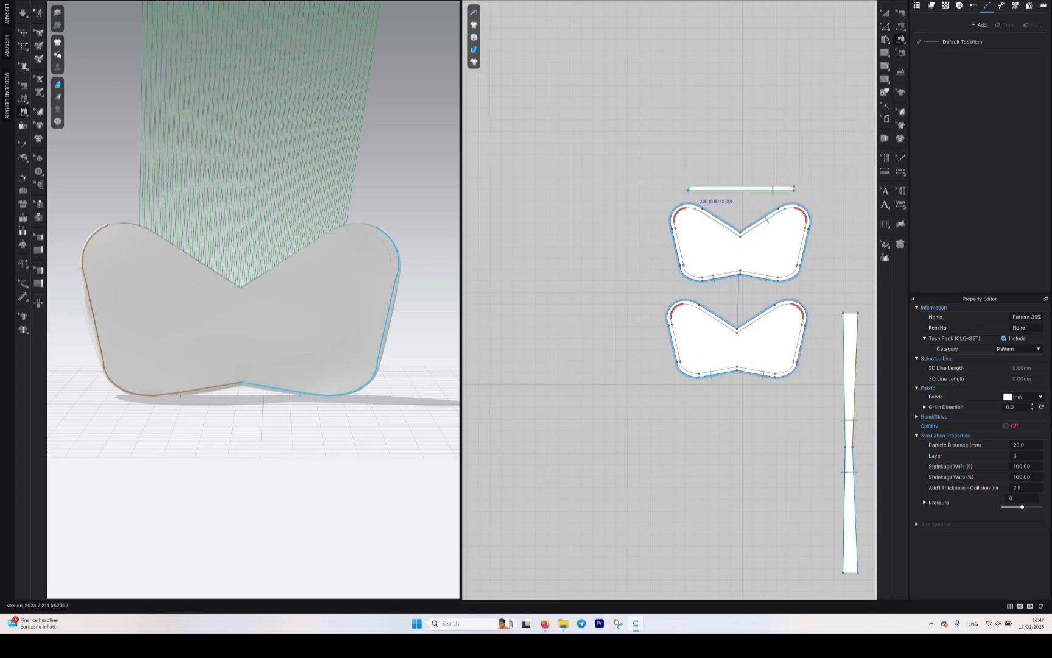
click(688, 188)
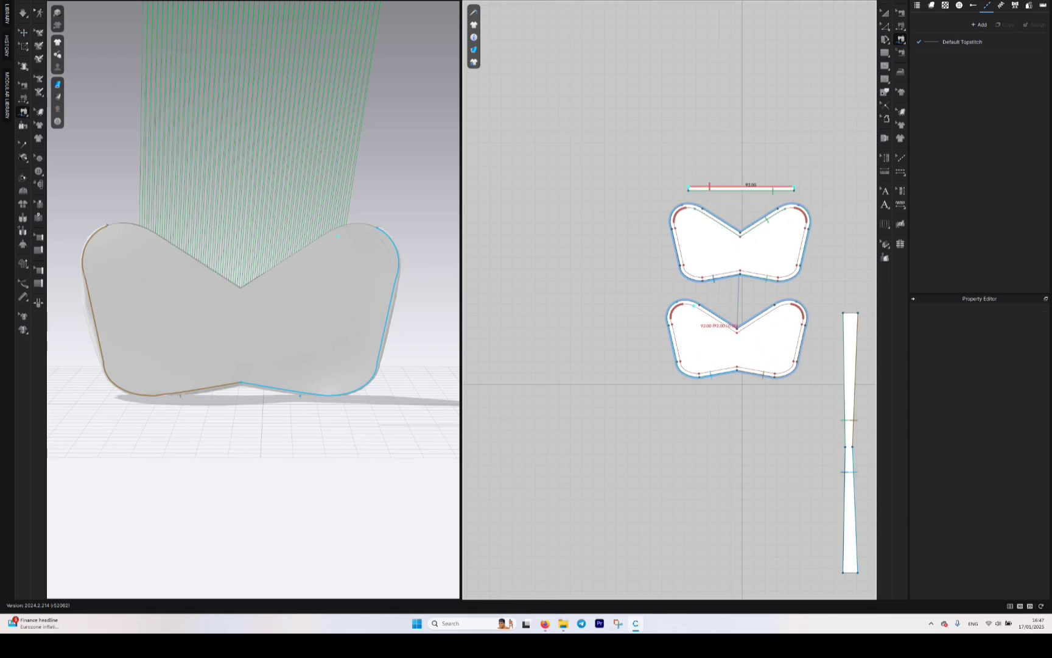
click(693, 305)
click(783, 304)
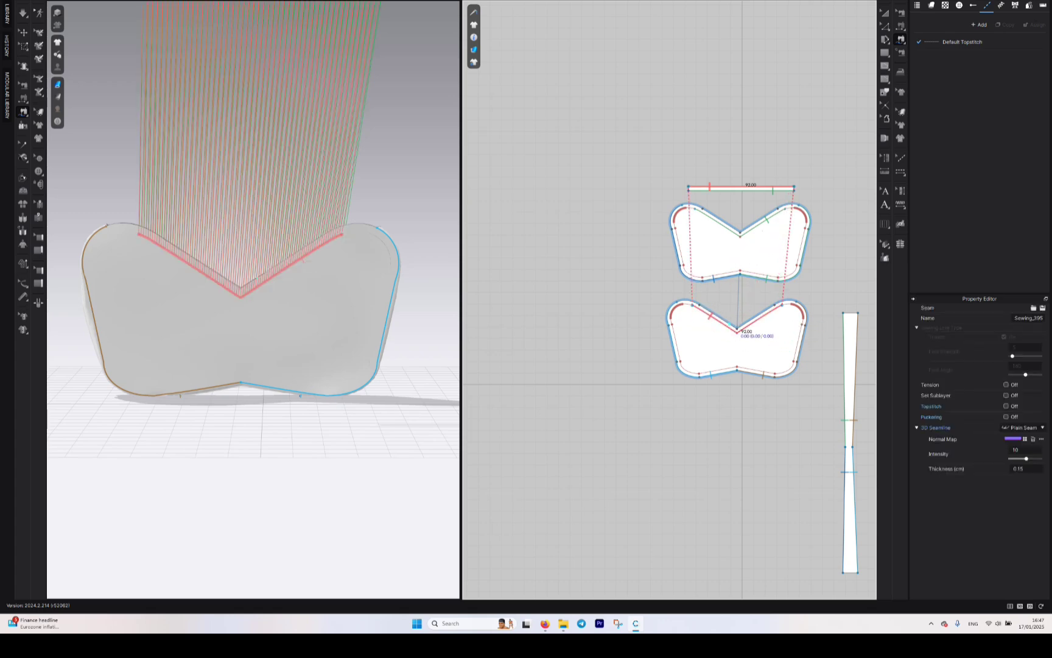
Step: Freeze both bag panels and the tapered side strip, leaving the thin strip unfrozen
right_drag(225, 256, 347, 295)
middle_drag(274, 140, 309, 368)
click(885, 13)
click(763, 246)
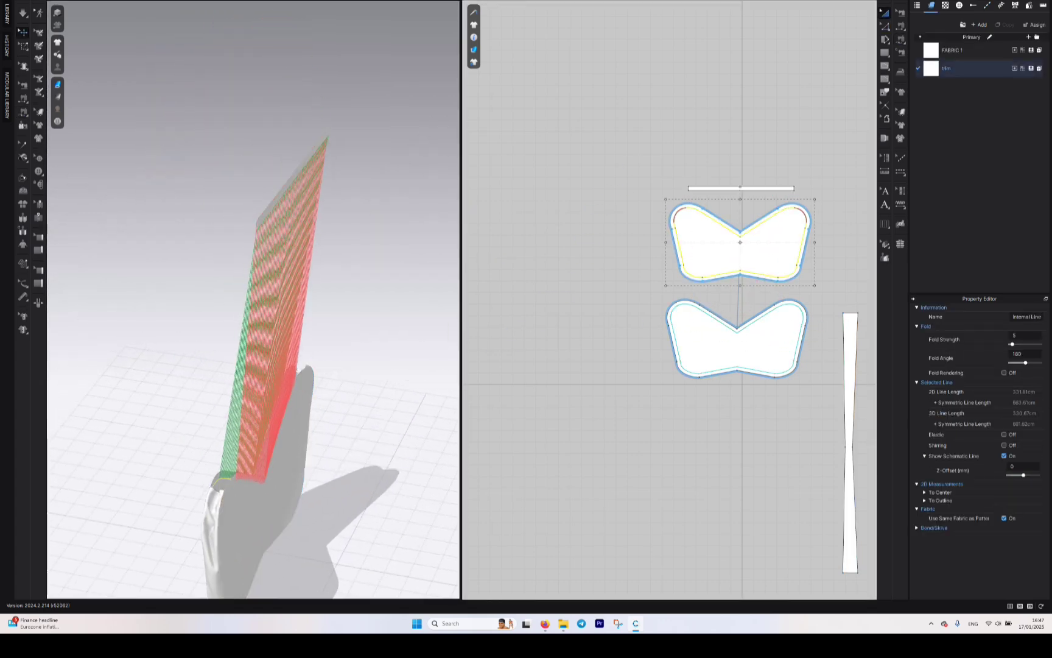
scroll(545, 237, down, 4)
drag(601, 434, 730, 225)
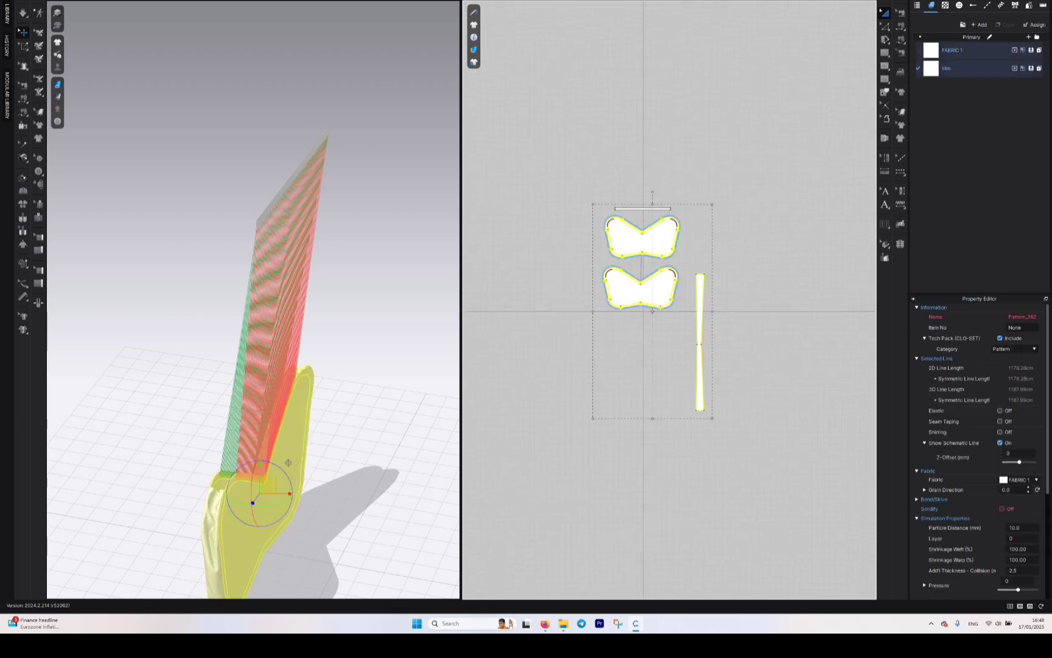
right_click(639, 247)
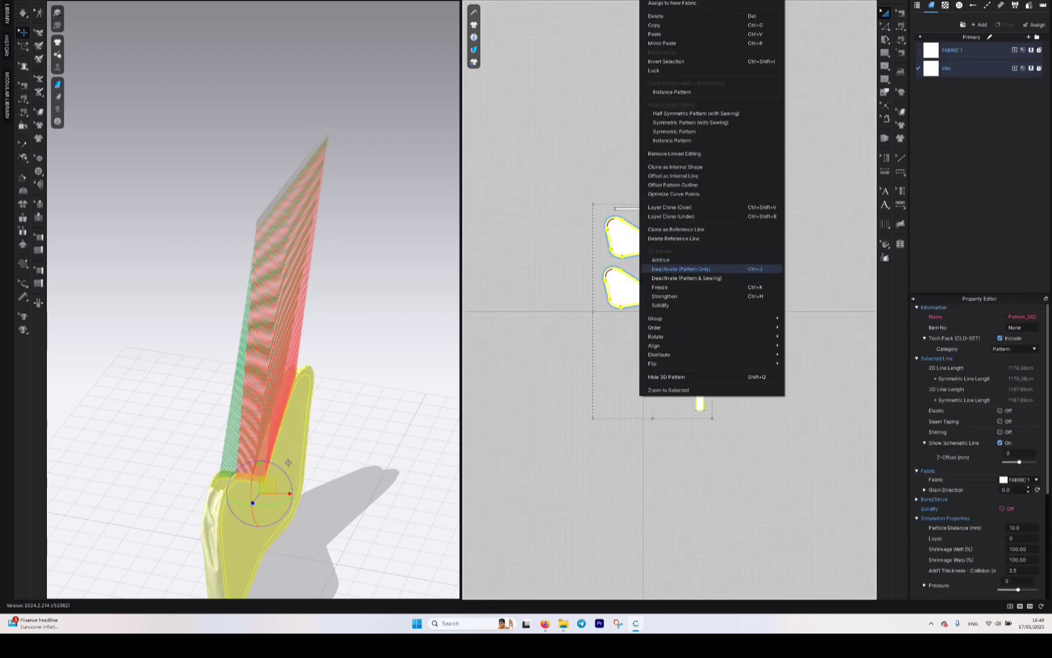
click(669, 287)
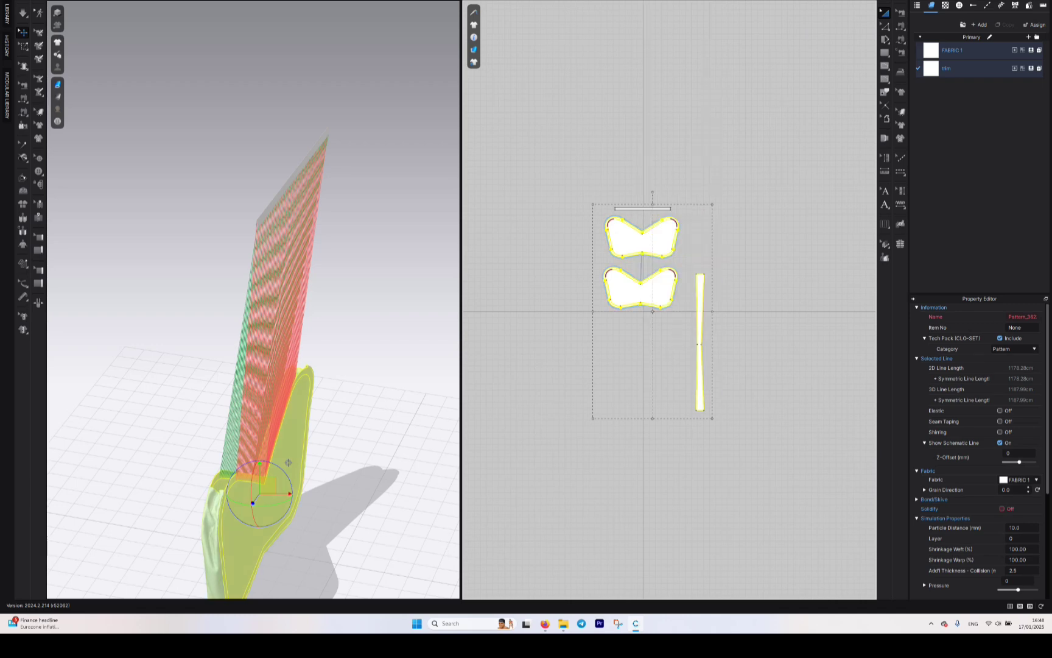
Step: Move the thin strip down to the bag's opening in 3D and simulate it against the frozen panels
click(281, 189)
right_drag(281, 189, 189, 176)
middle_drag(188, 175, 192, 255)
drag(293, 260, 269, 441)
right_drag(269, 441, 173, 490)
key(space)
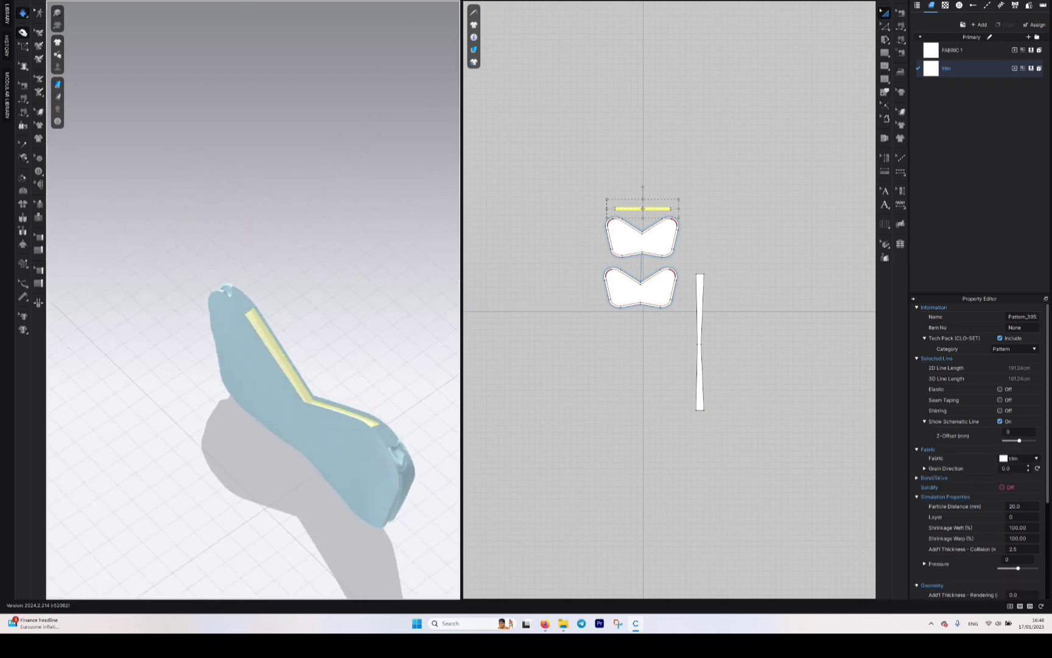
right_drag(292, 426, 140, 441)
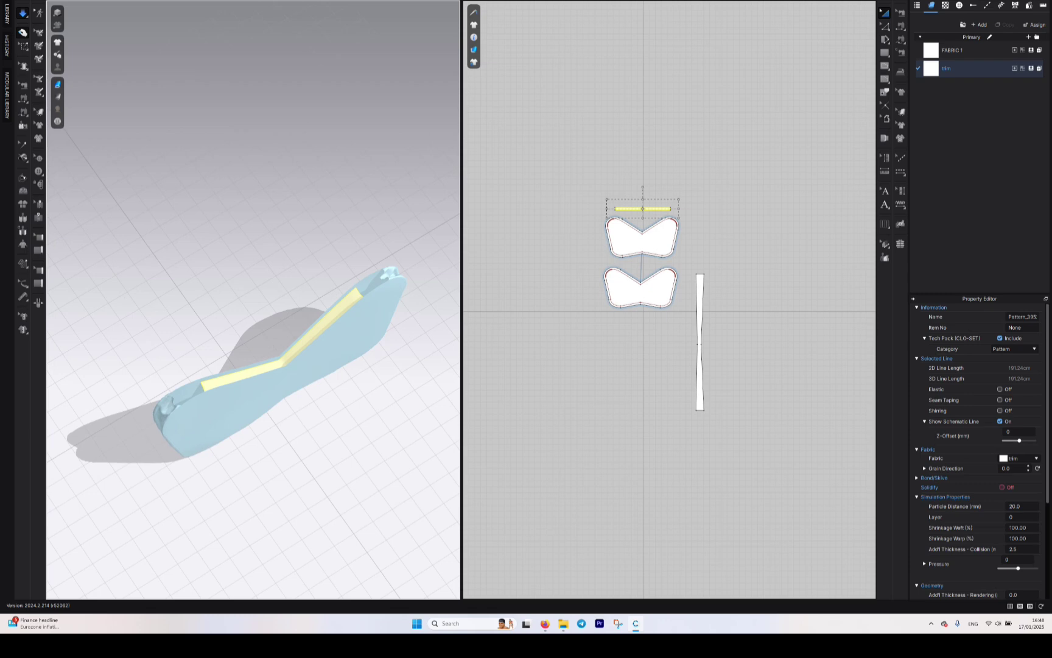
key(space)
right_drag(225, 444, 356, 453)
right_drag(338, 345, 338, 352)
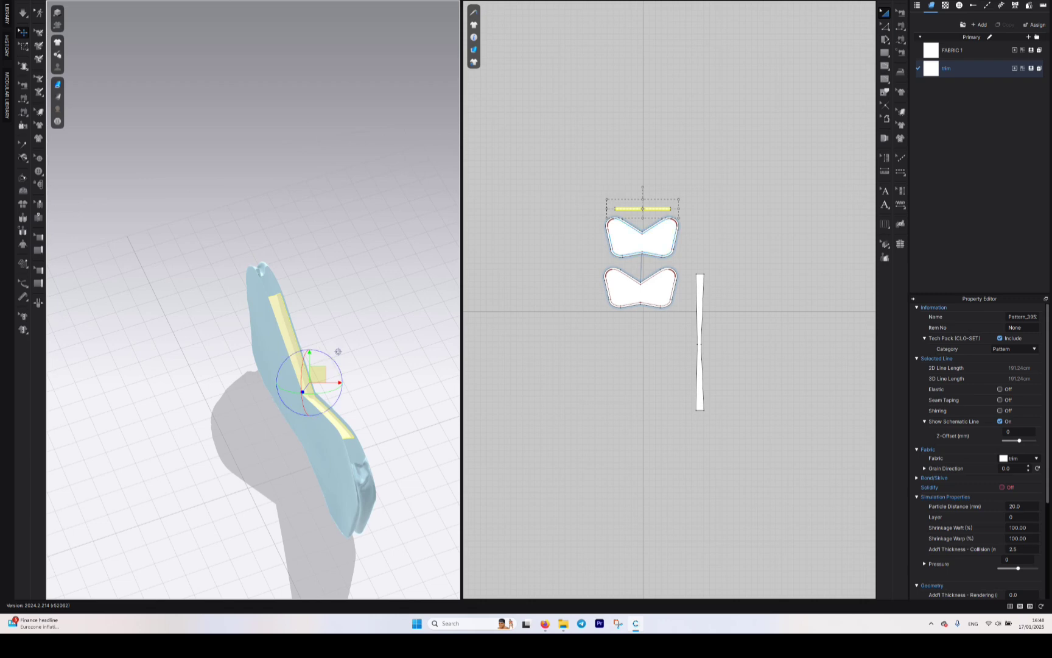
Step: Widen the thin strip upward to about 8 cm and select its upper long edge
scroll(682, 161, down, 4)
scroll(681, 168, up, 12)
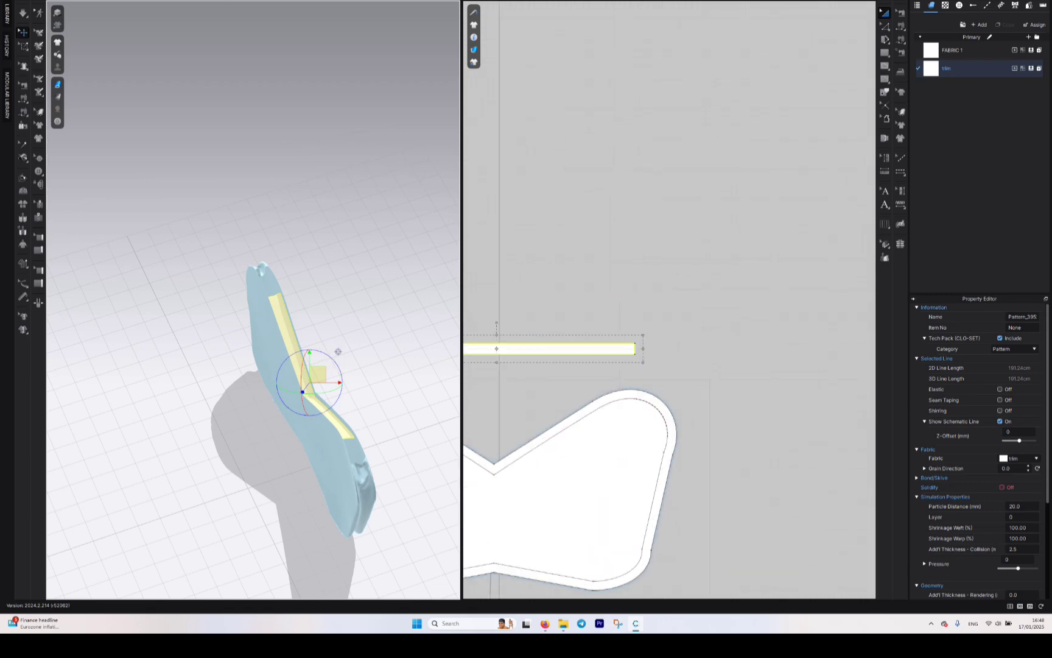
middle_drag(677, 173, 813, 65)
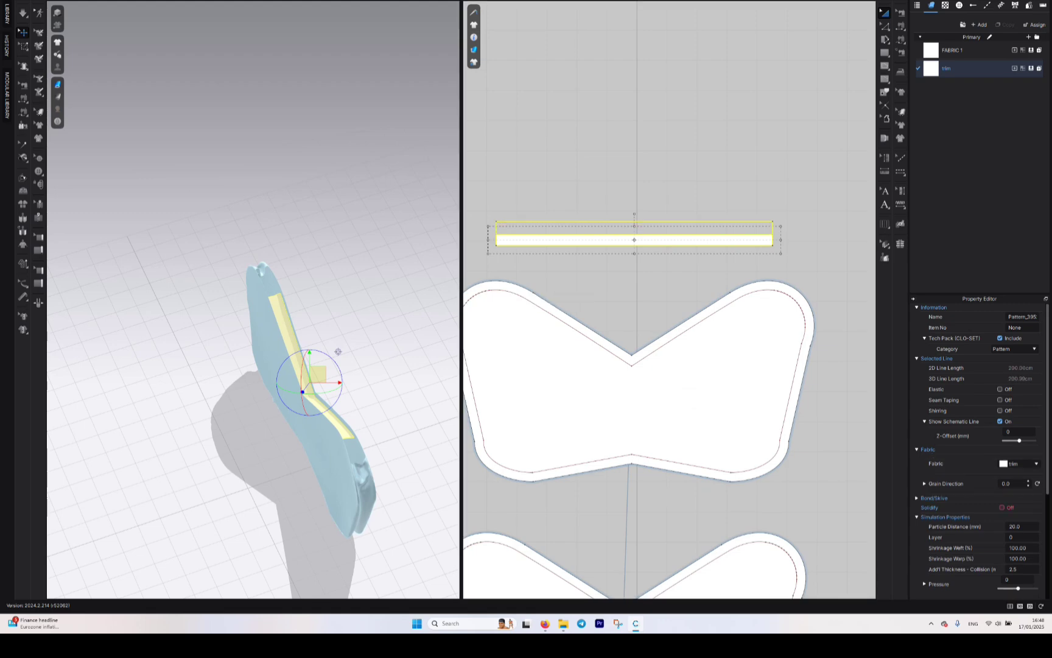
key(ctrl+z)
click(885, 26)
click(676, 222)
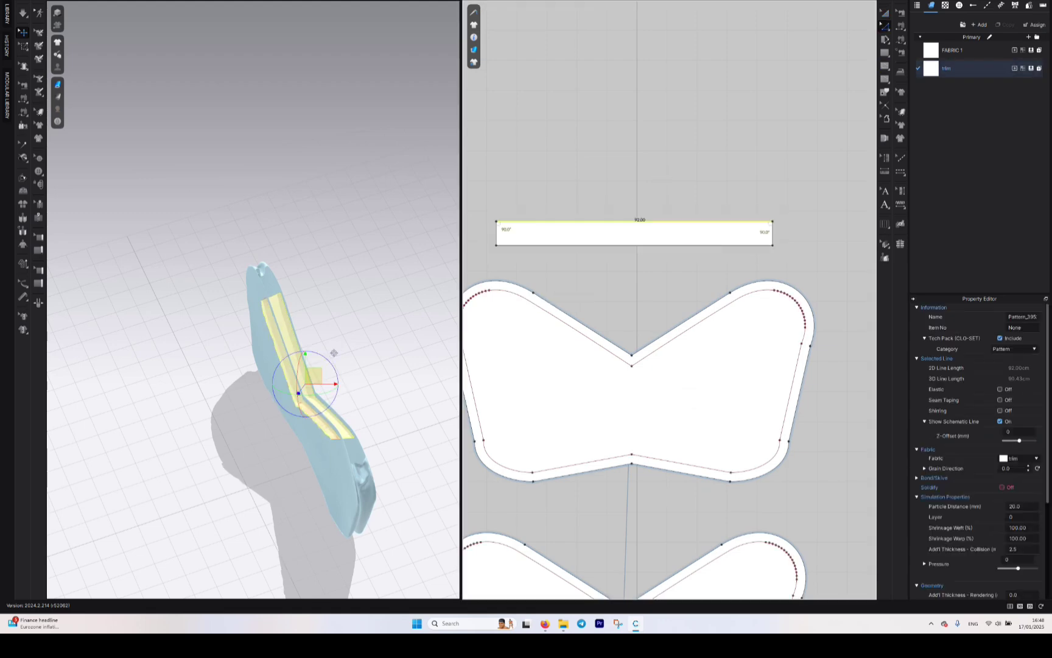
right_click(676, 221)
click(711, 314)
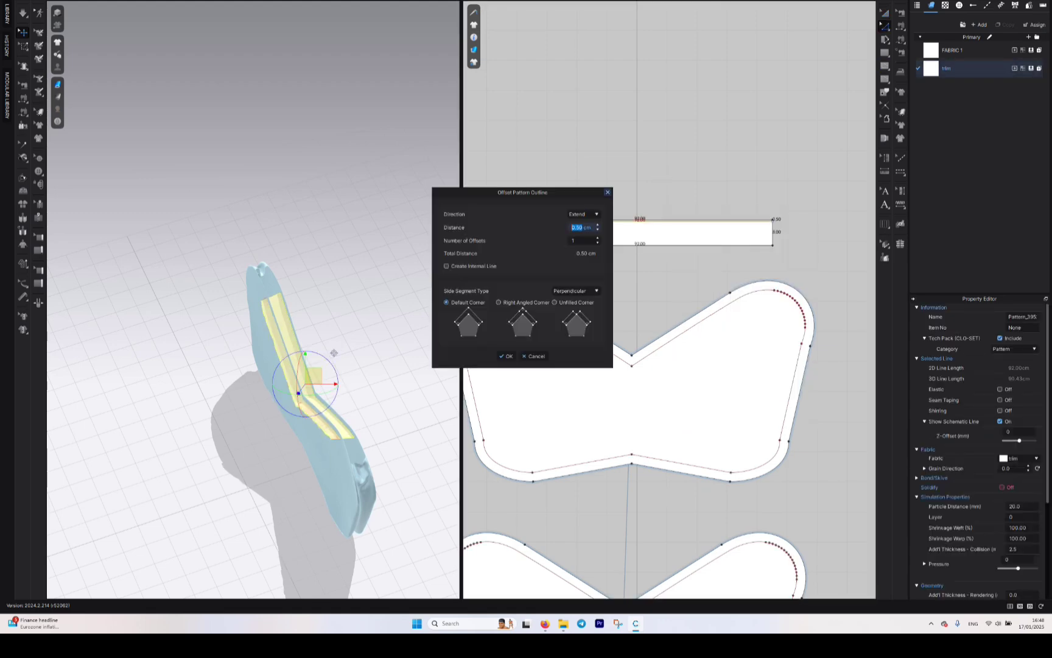
key(Return)
Step: Offset the thin strip's upper edge as an internal line running lengthwise near the strip's middle
right_click(644, 221)
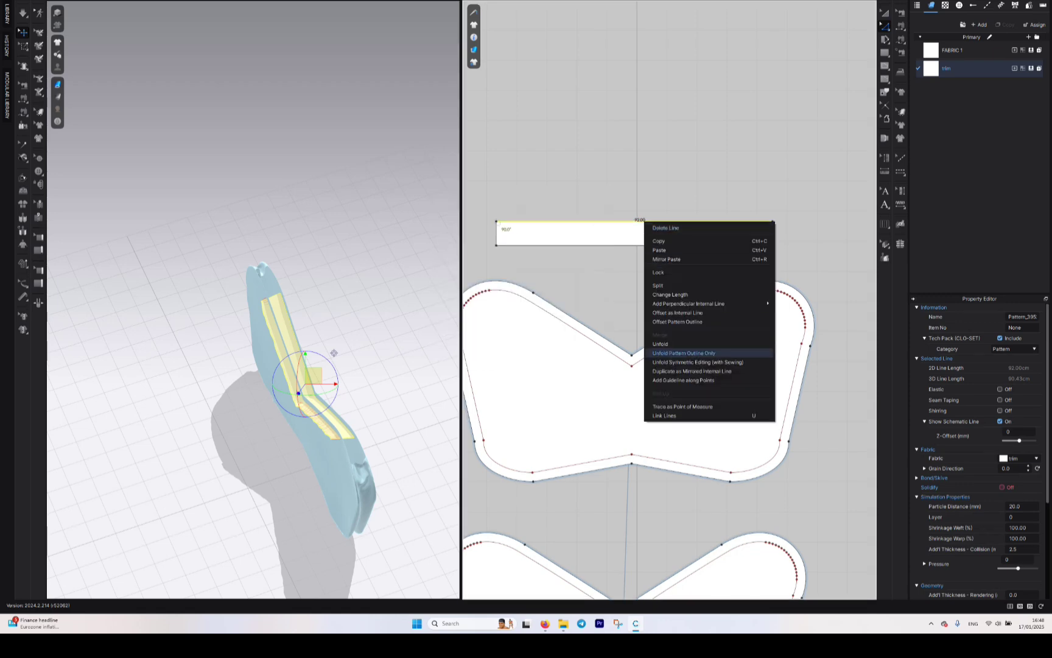
click(688, 314)
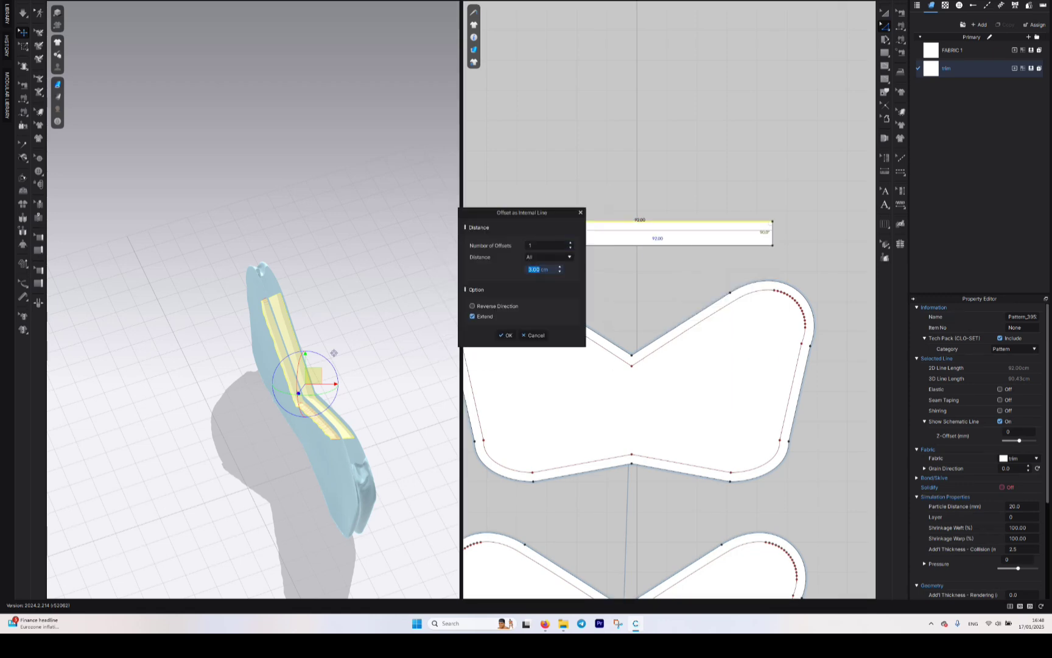
text(.5)
key(Return)
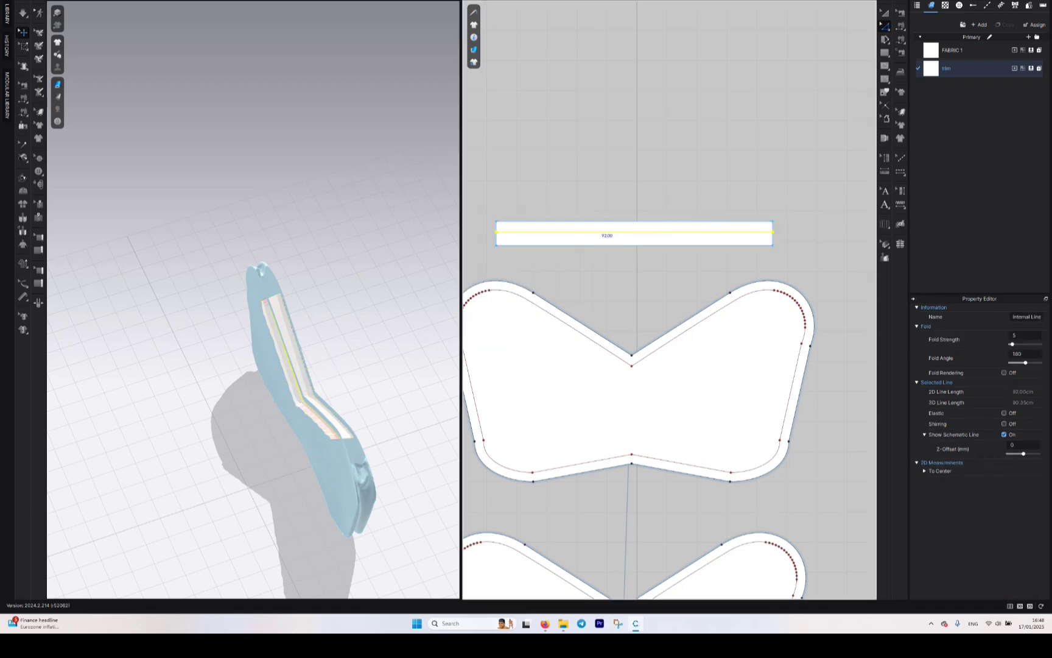
Step: Cut the thin strip along its lengthwise internal line and move the upper piece up, away from the lower one
right_click(595, 232)
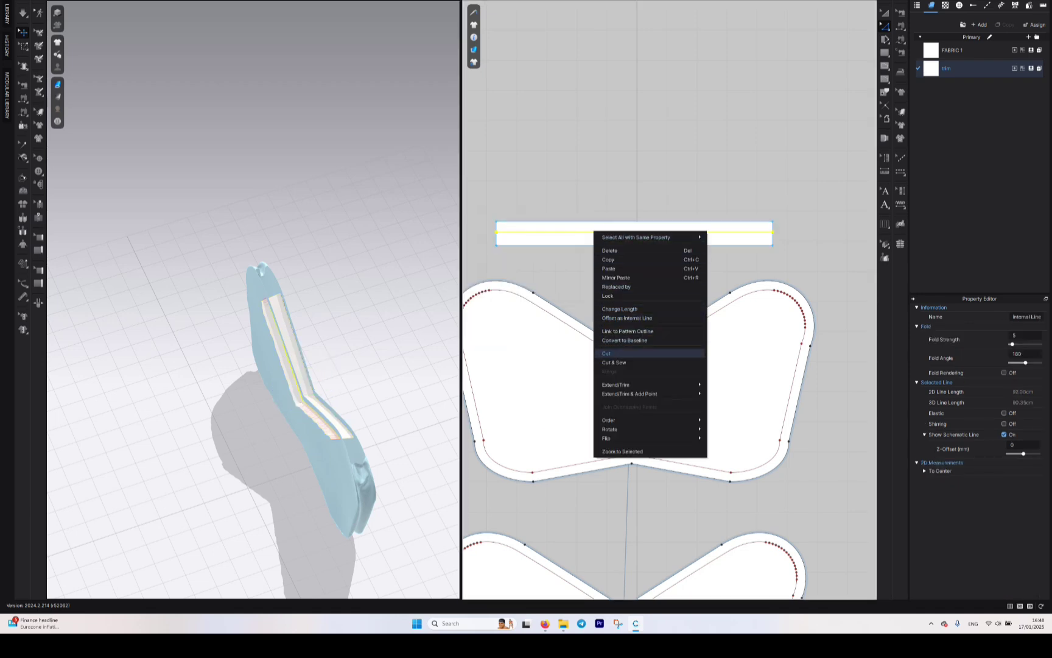
click(607, 353)
key(a)
drag(609, 226, 610, 179)
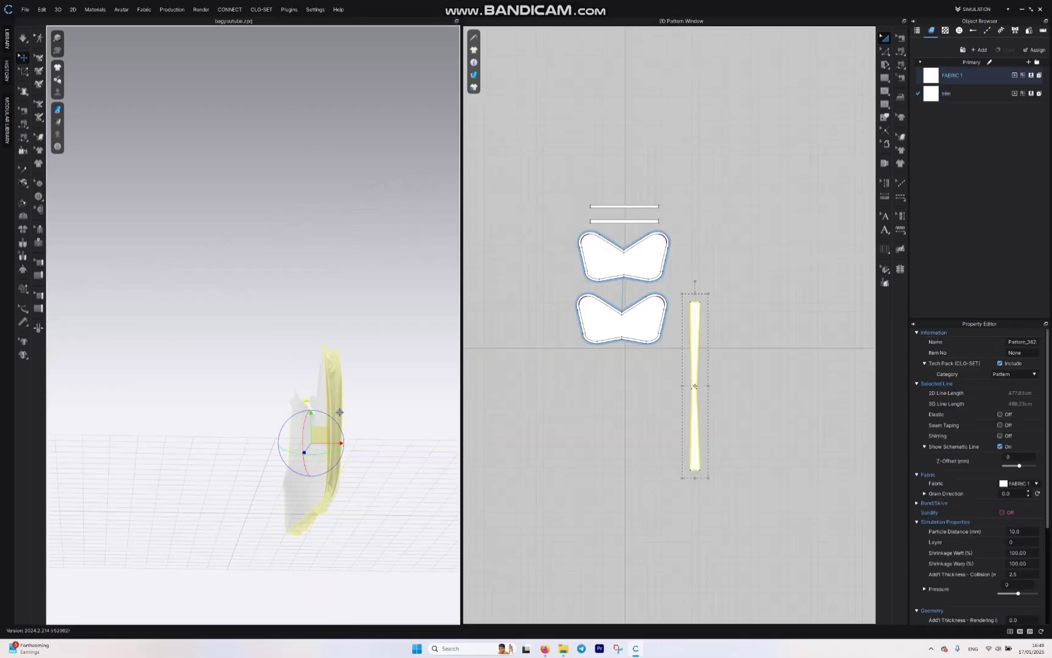
Step: Assign the trim fabric to the tapered side strip and simulate the bag
click(1031, 94)
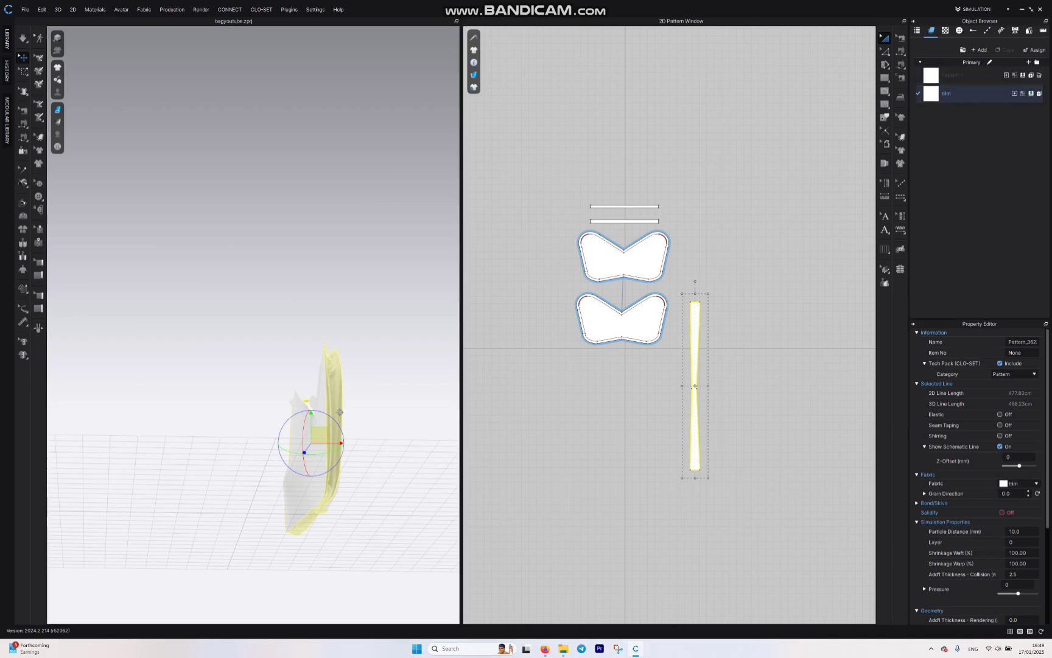
key(space)
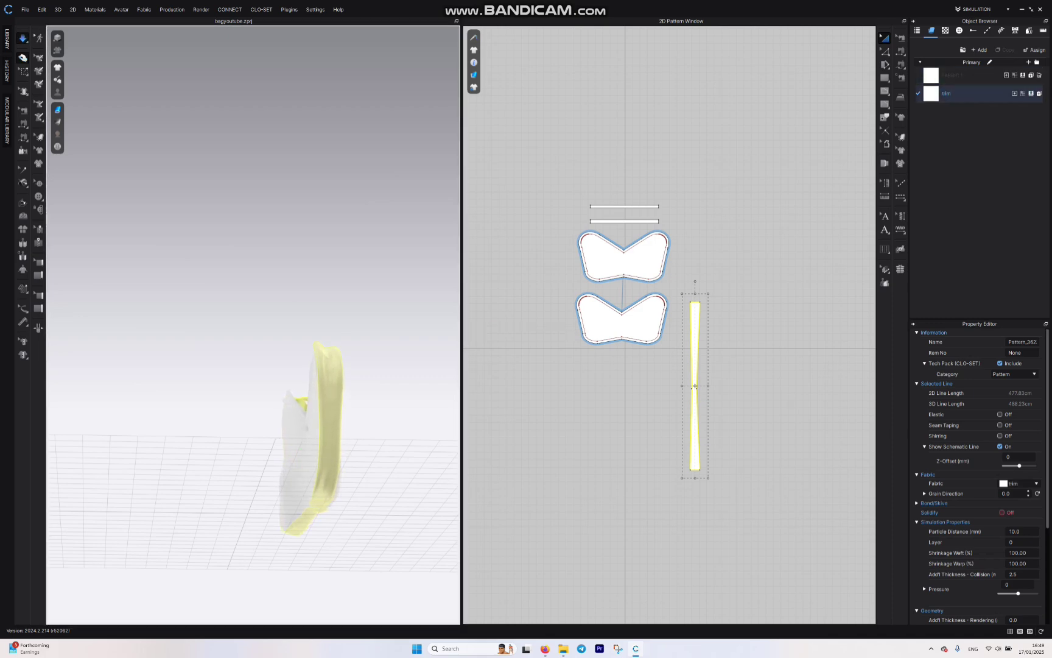
mouse_move(244, 402)
right_down()
mouse_move(366, 354)
mouse_move(292, 426)
mouse_move(262, 405)
right_up()
key(space)
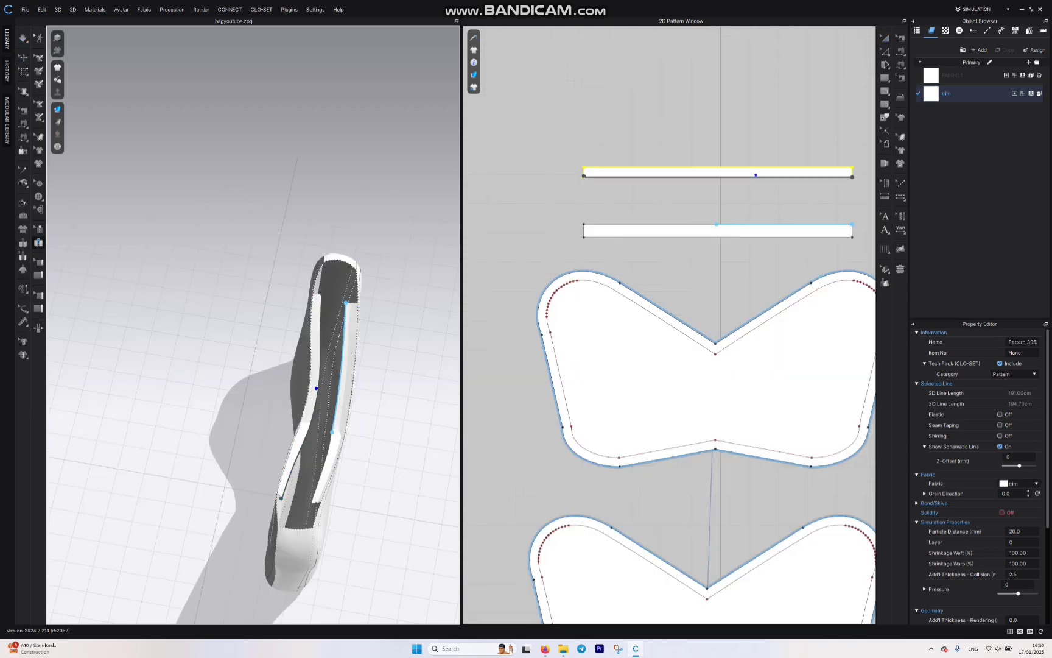
Step: Complete the zipper between the facing long edges of the two thin strips and simulate the bag with it
double_click(280, 498)
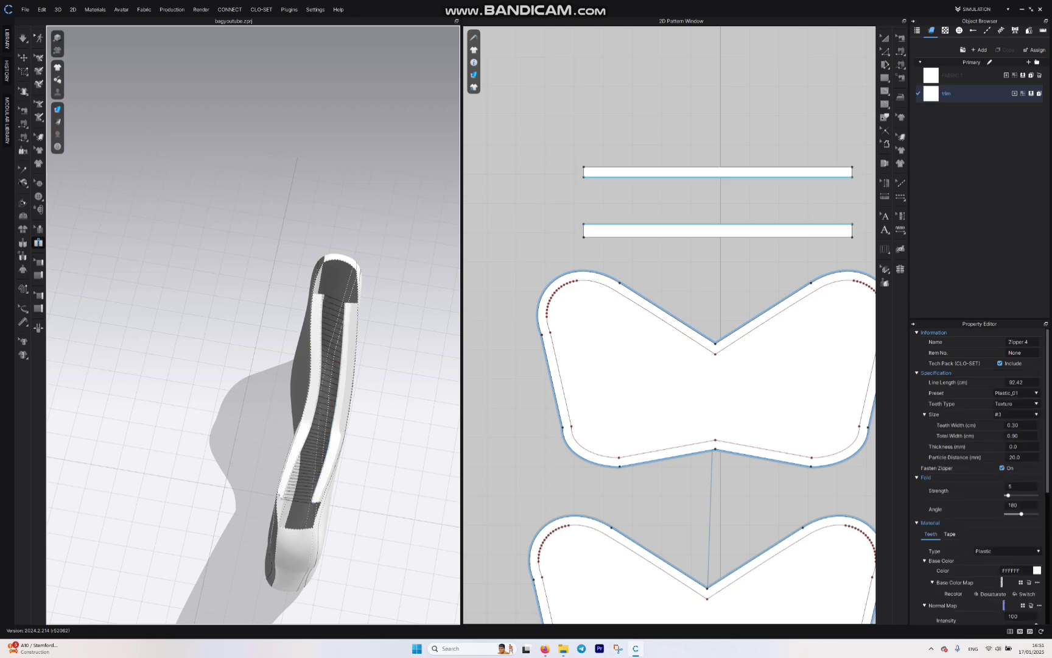
key(space)
right_drag(280, 499, 161, 484)
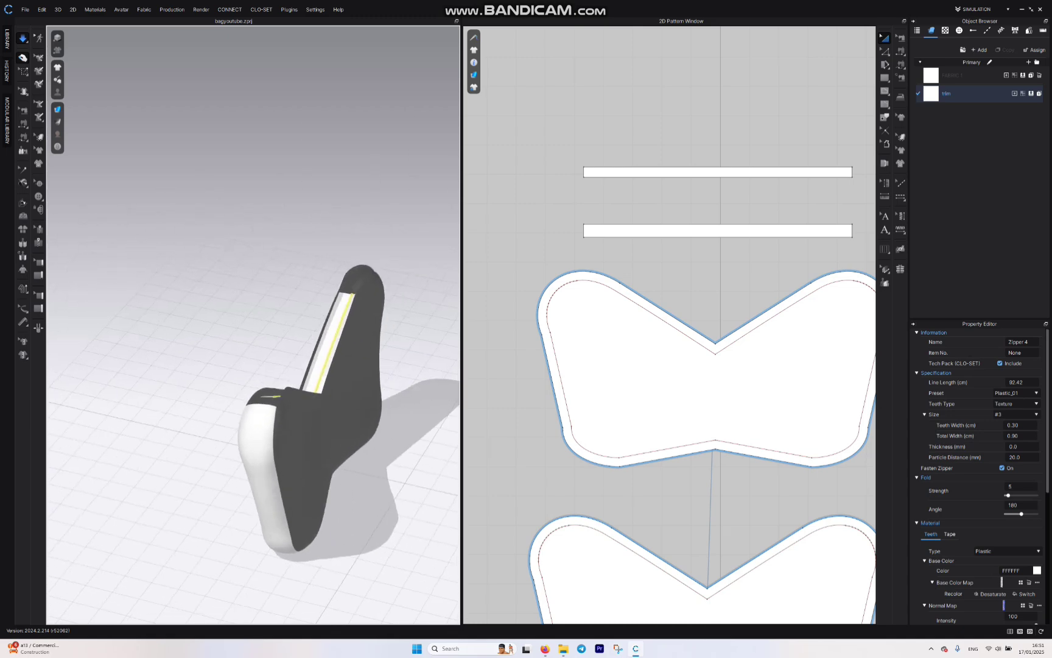
mouse_move(325, 314)
right_down()
mouse_move(235, 277)
mouse_move(314, 321)
right_up()
click(38, 242)
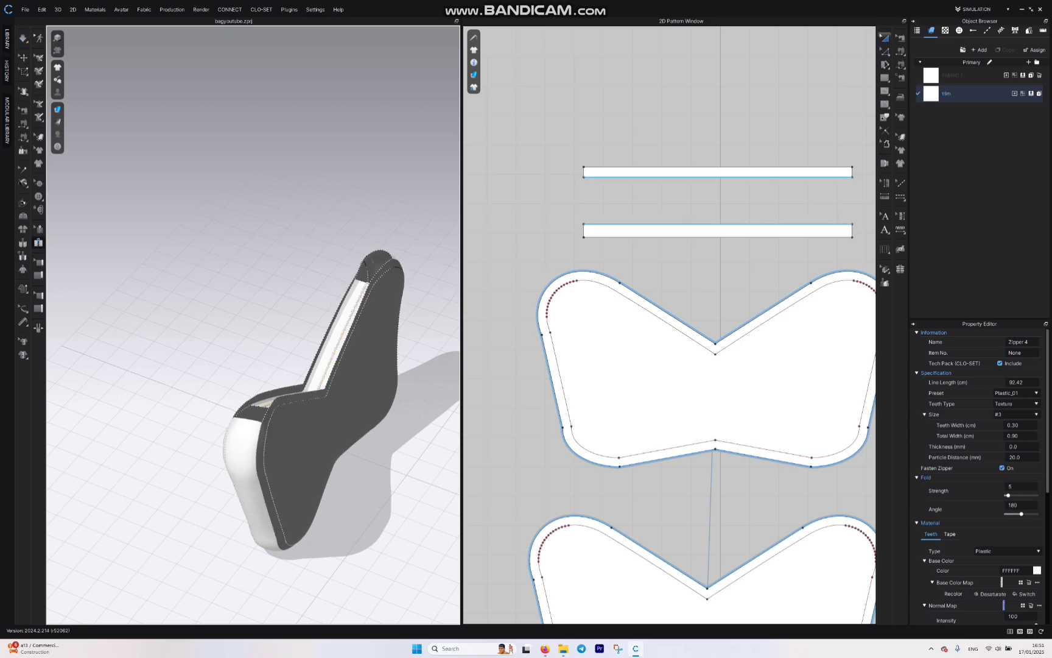
key(q)
Step: Flip the normals of the bag panel that shows its dark inner side, corresponding to the lower 2D panel
middle_drag(335, 407, 316, 334)
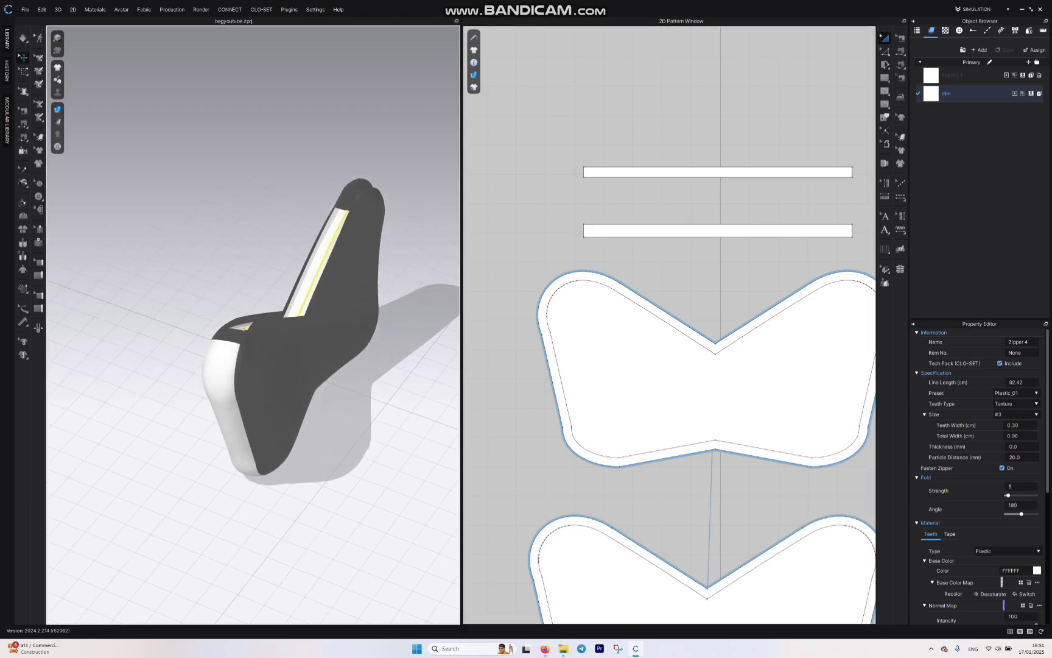
click(315, 334)
right_click(316, 335)
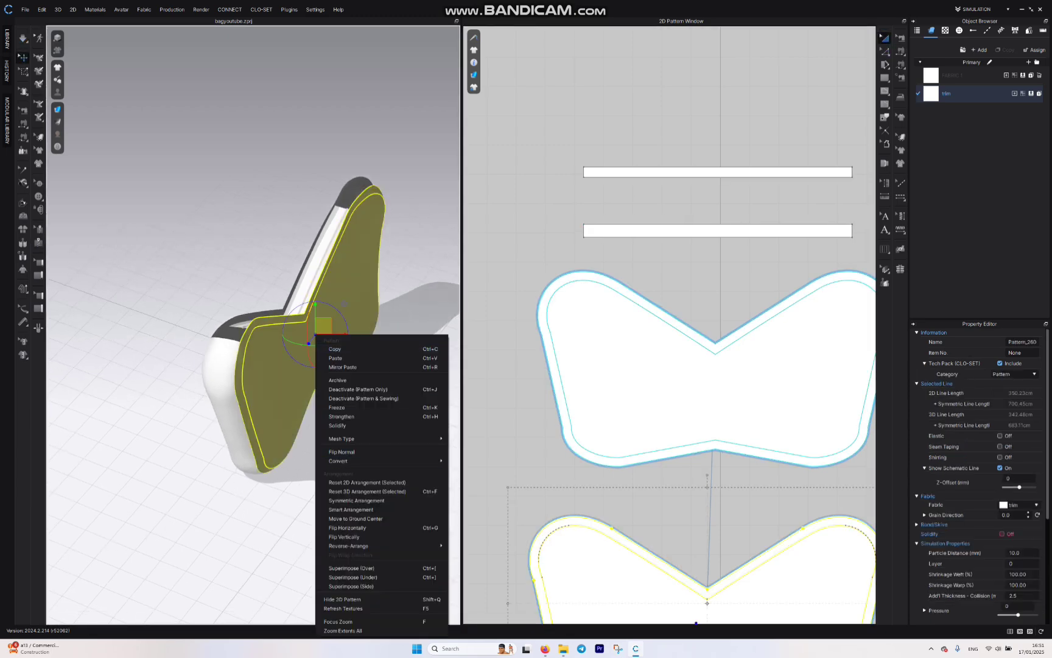
click(342, 452)
click(244, 261)
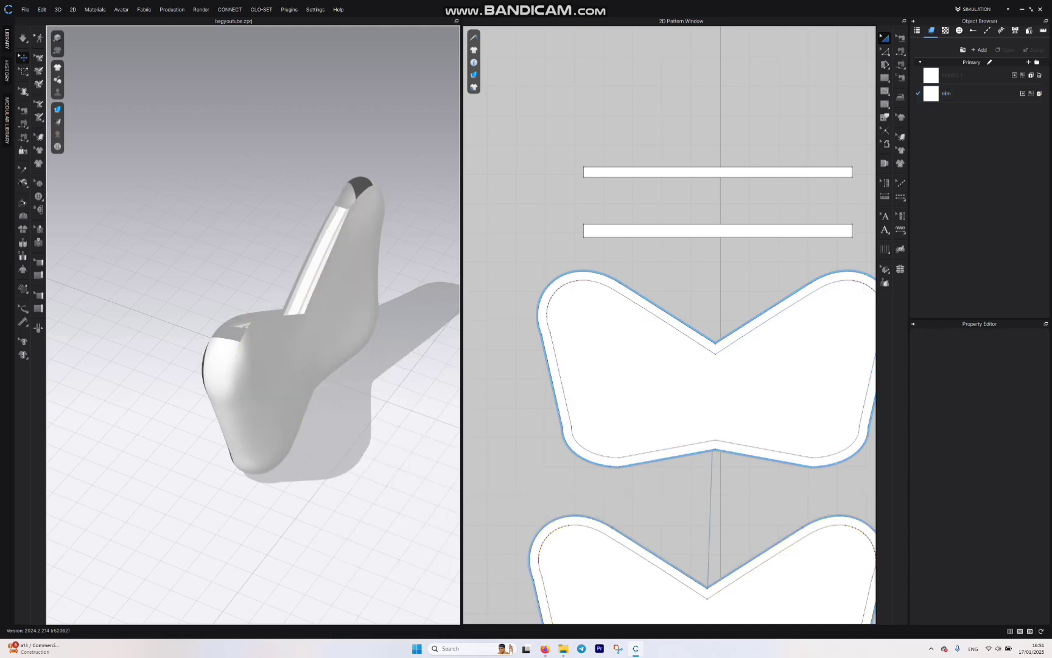
Step: Remove the linked editing between the two bag panels, working from the lower panel
right_drag(244, 262, 379, 292)
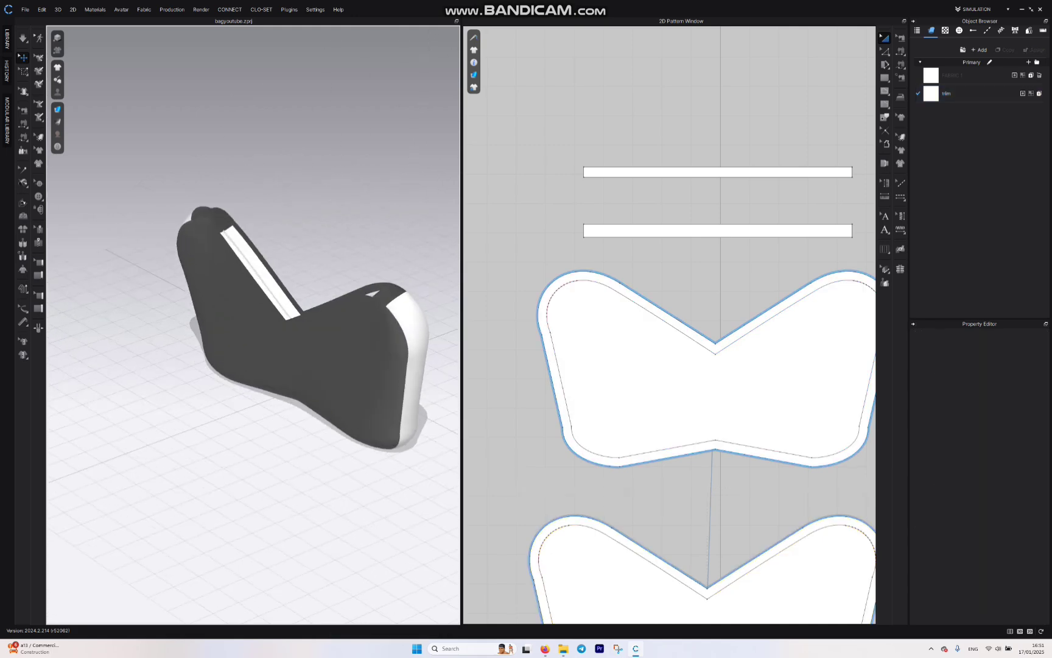
click(360, 350)
scroll(511, 360, down, 5)
middle_drag(511, 360, 535, 229)
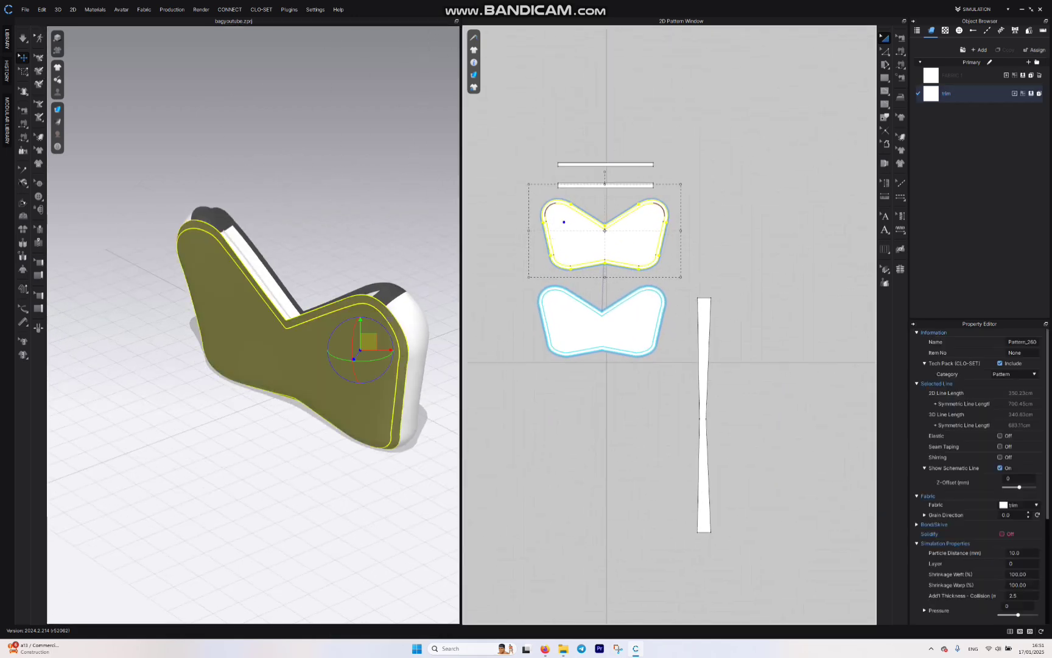
scroll(534, 218, up, 3)
drag(503, 430, 714, 300)
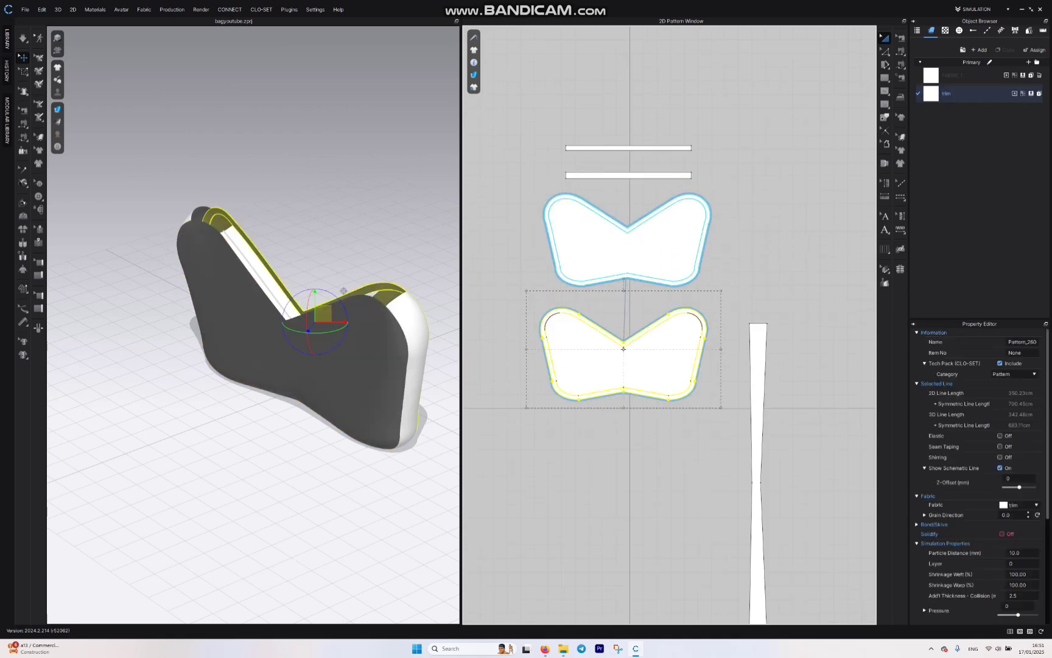
right_click(644, 359)
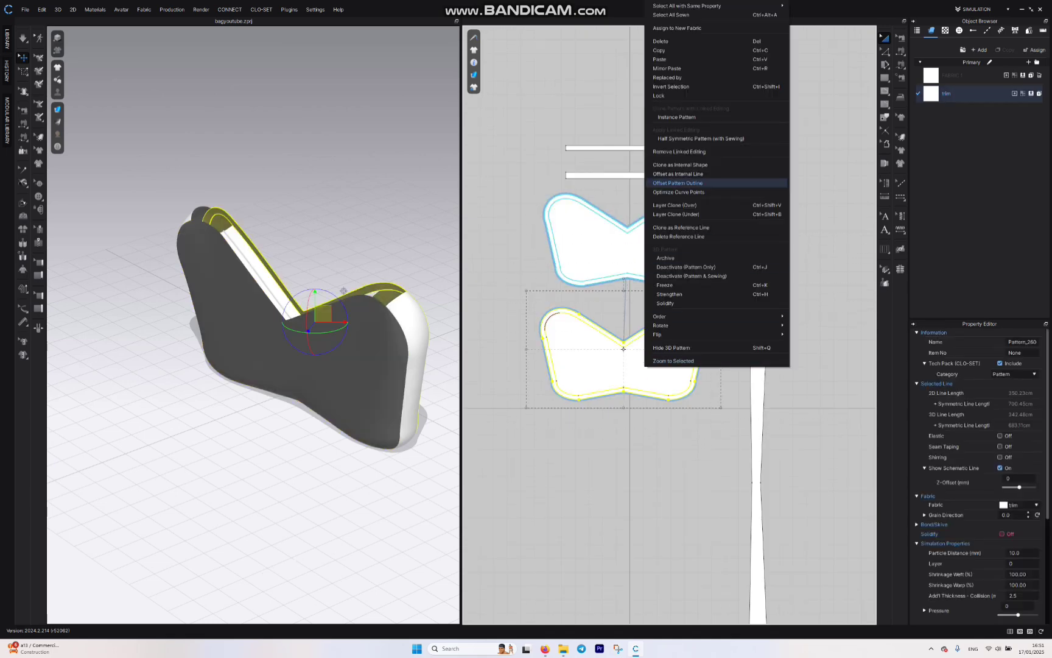
click(679, 151)
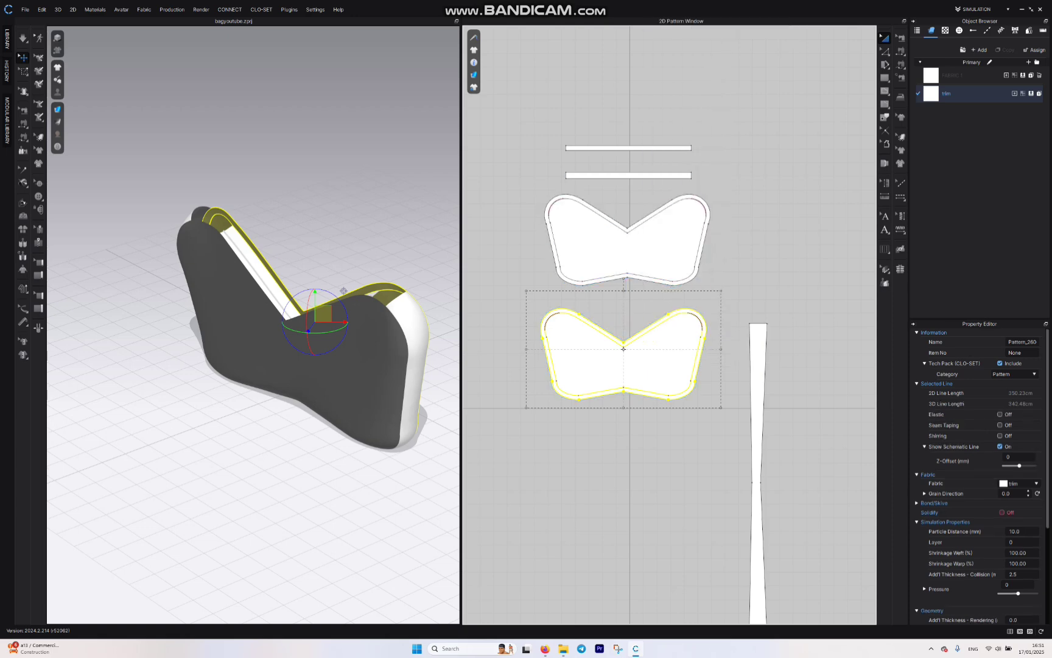
Step: Flip the normals of the bag panel corresponding to the upper 2D panel and simulate the bag
click(363, 345)
right_click(363, 345)
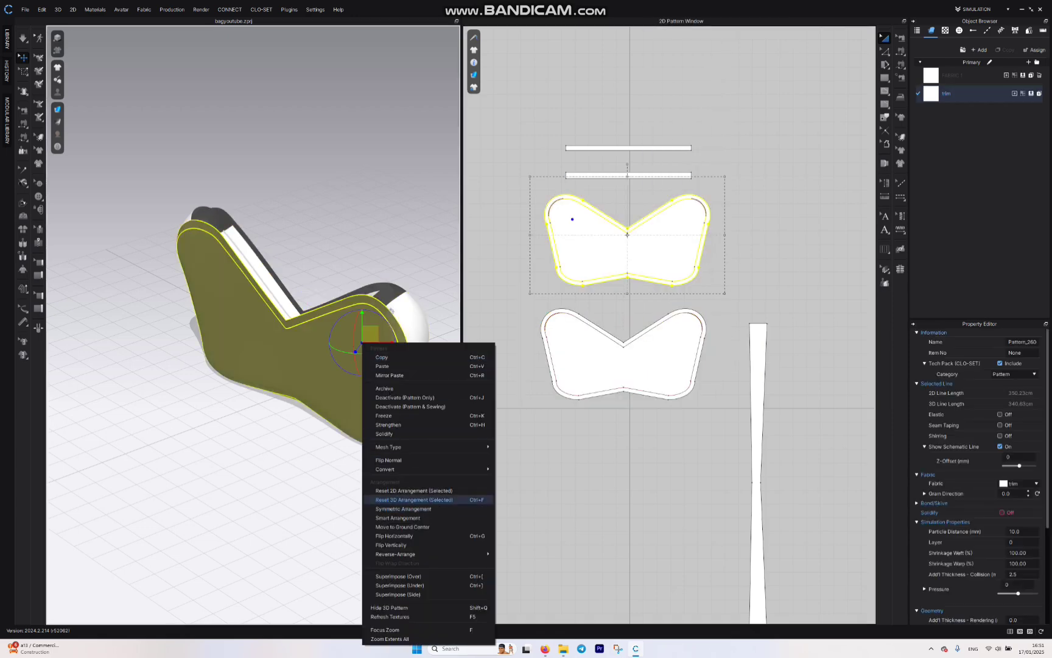
click(414, 500)
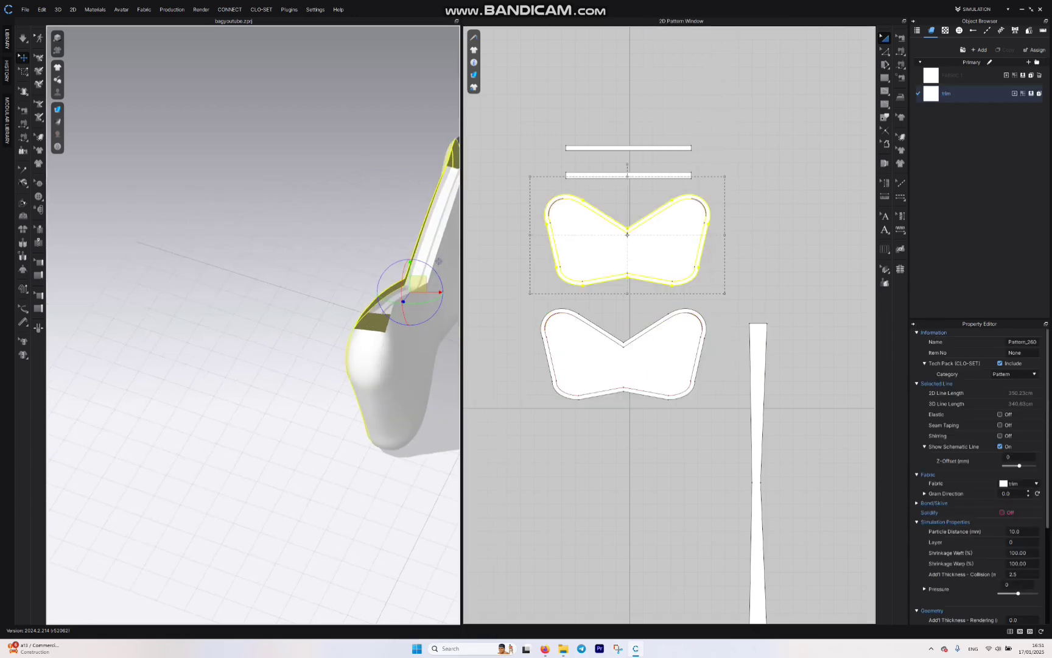
right_drag(201, 390, 335, 341)
key(space)
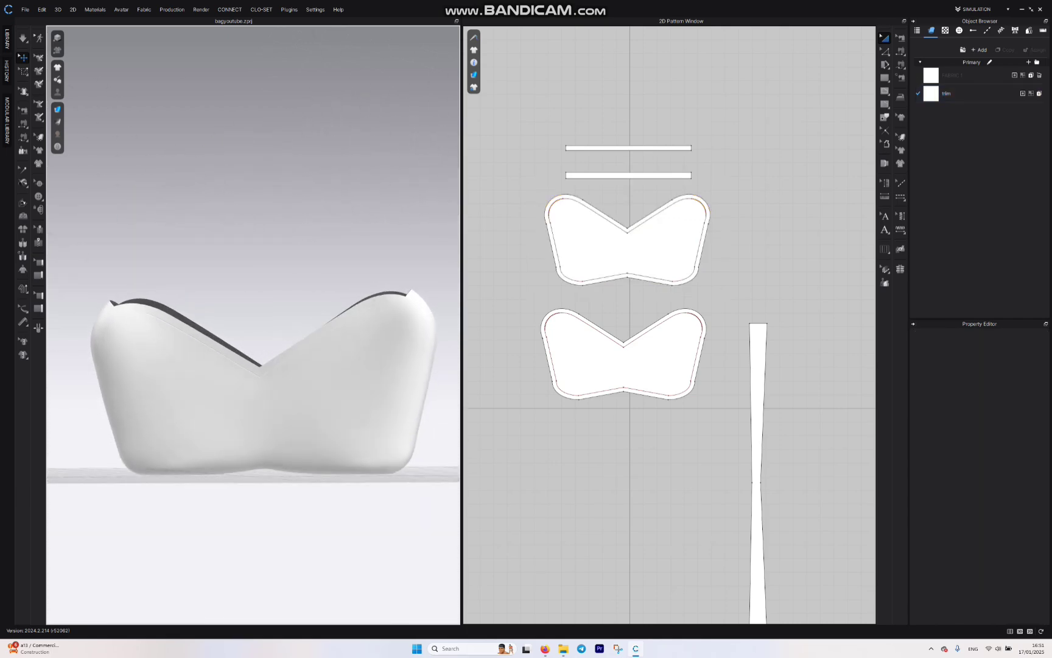
mouse_move(256, 378)
right_down()
mouse_move(259, 353)
mouse_move(257, 367)
right_up()
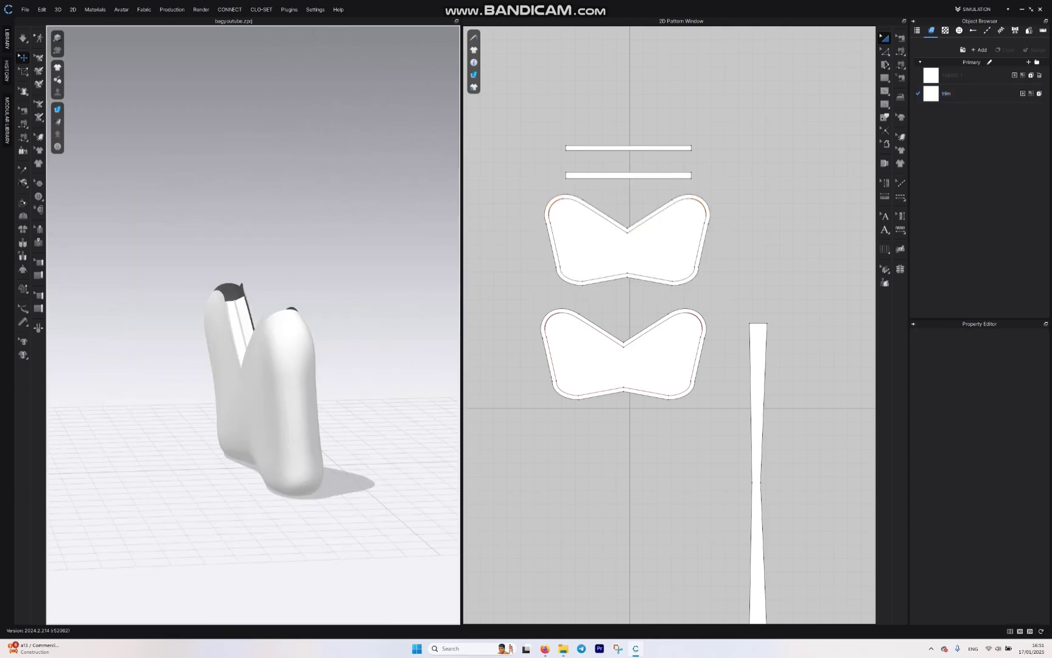
Step: Scale all the bag patterns down together and simulate the bag at the smaller size
scroll(496, 333, down, 5)
drag(643, 221, 495, 461)
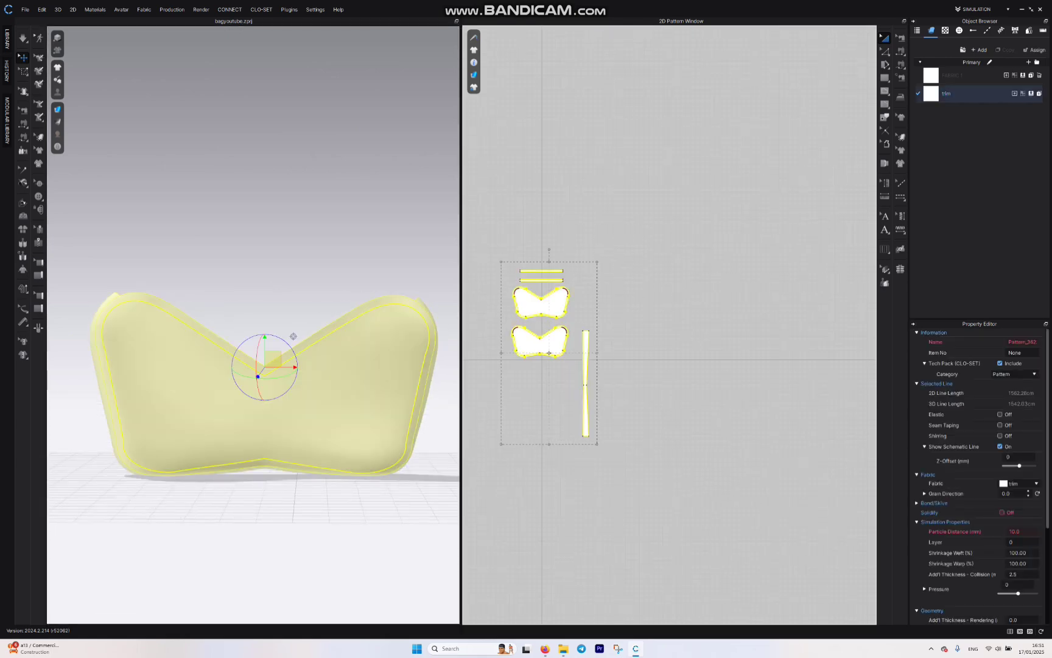
drag(293, 337, 302, 344)
key(space)
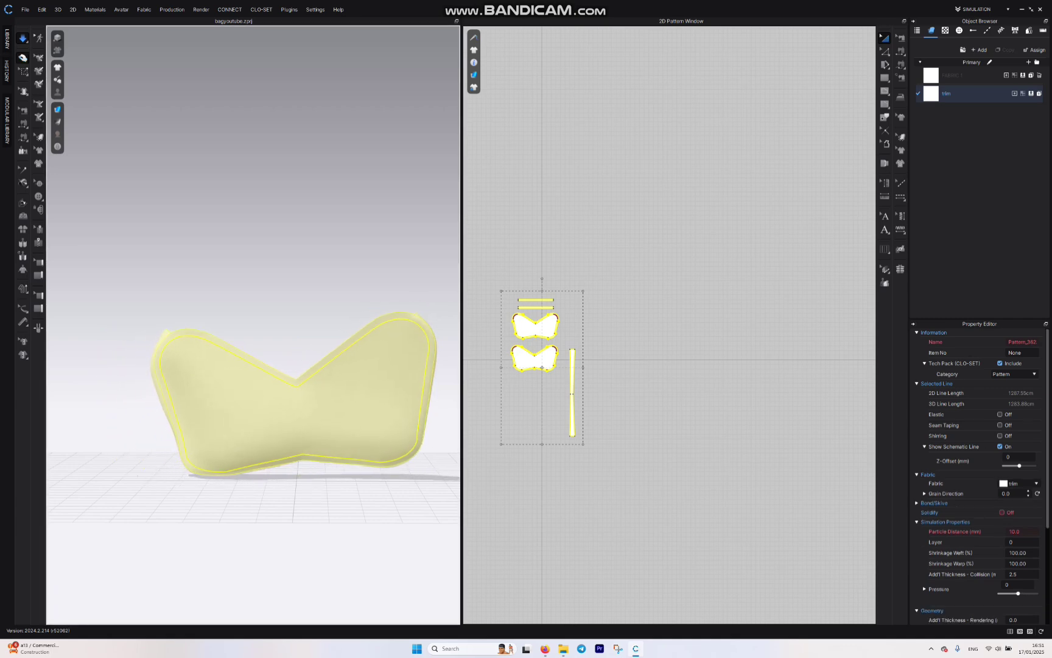
key(space)
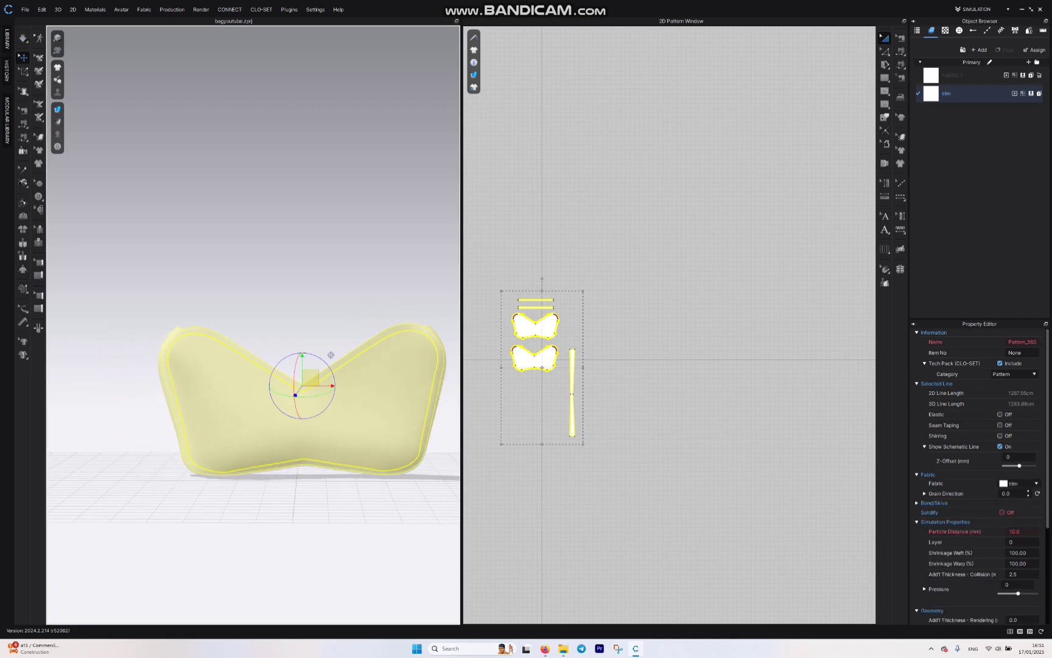
Step: Draw a long vertical rectangle about 15 cm wide beside the tapered side strip as the strap pattern
click(646, 341)
click(885, 78)
drag(594, 309, 602, 411)
scroll(618, 354, down, 4)
scroll(618, 354, up, 1)
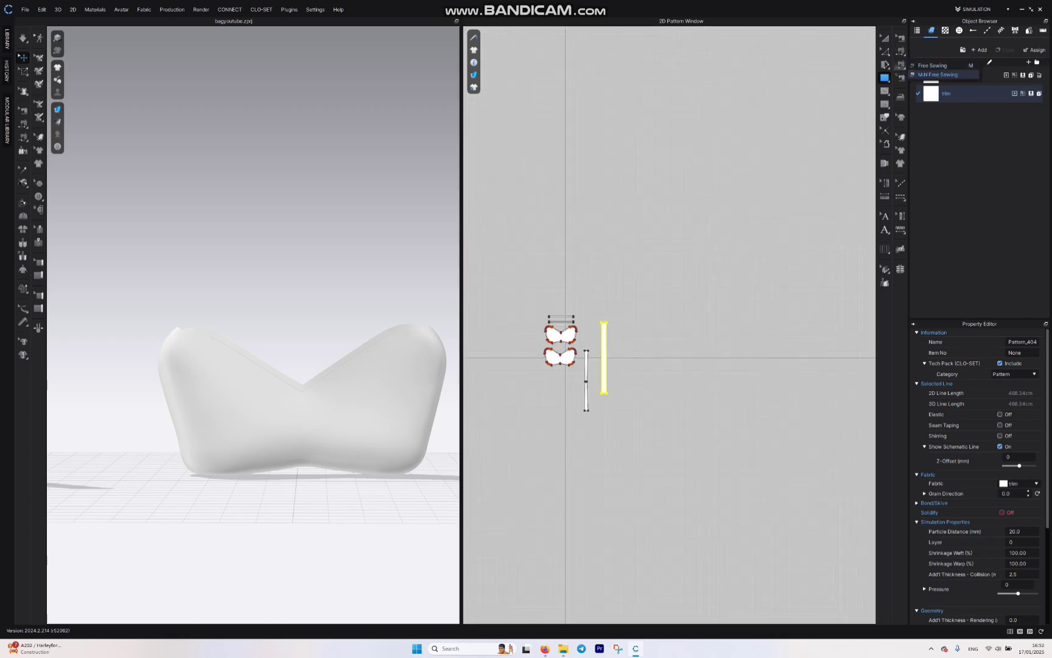
click(901, 65)
scroll(622, 339, up, 4)
middle_drag(596, 326, 708, 295)
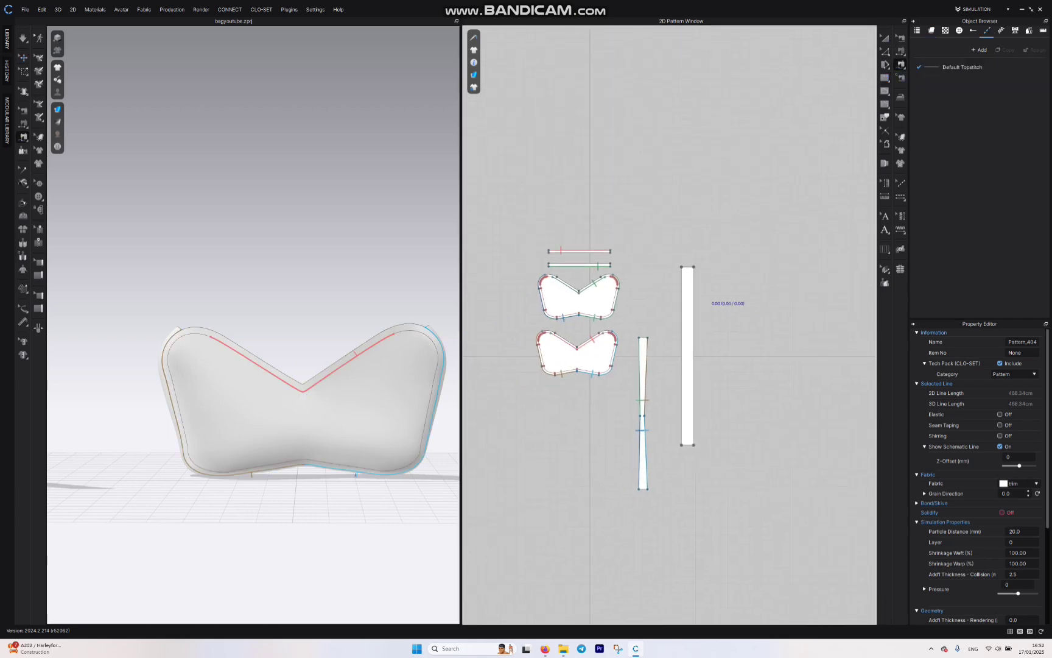
click(692, 266)
scroll(612, 268, up, 5)
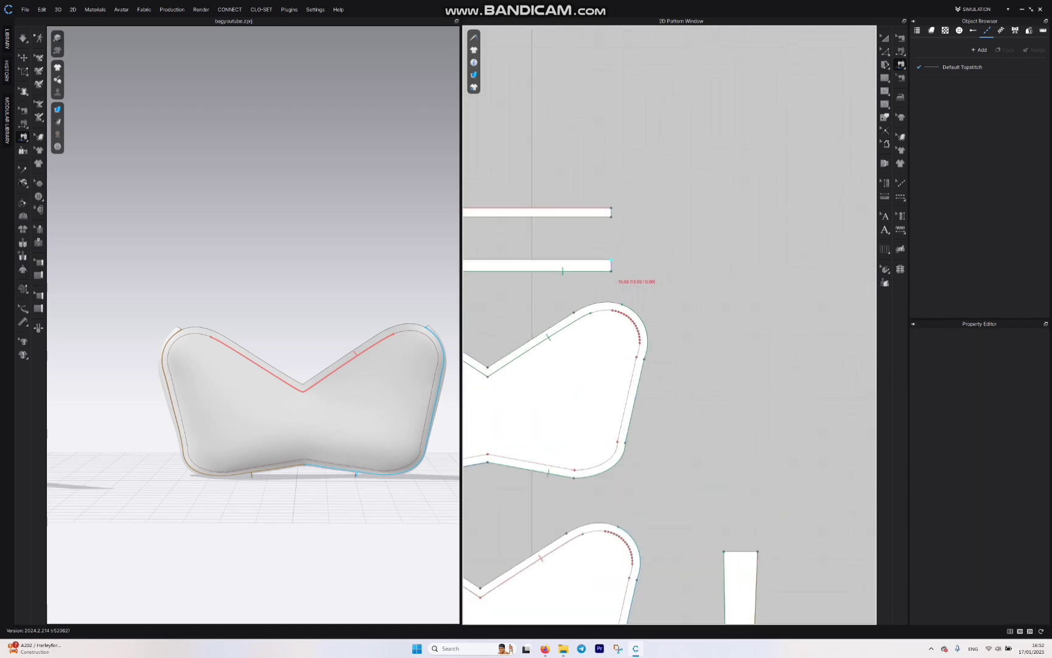
middle_drag(486, 305, 512, 312)
right_drag(262, 341, 376, 402)
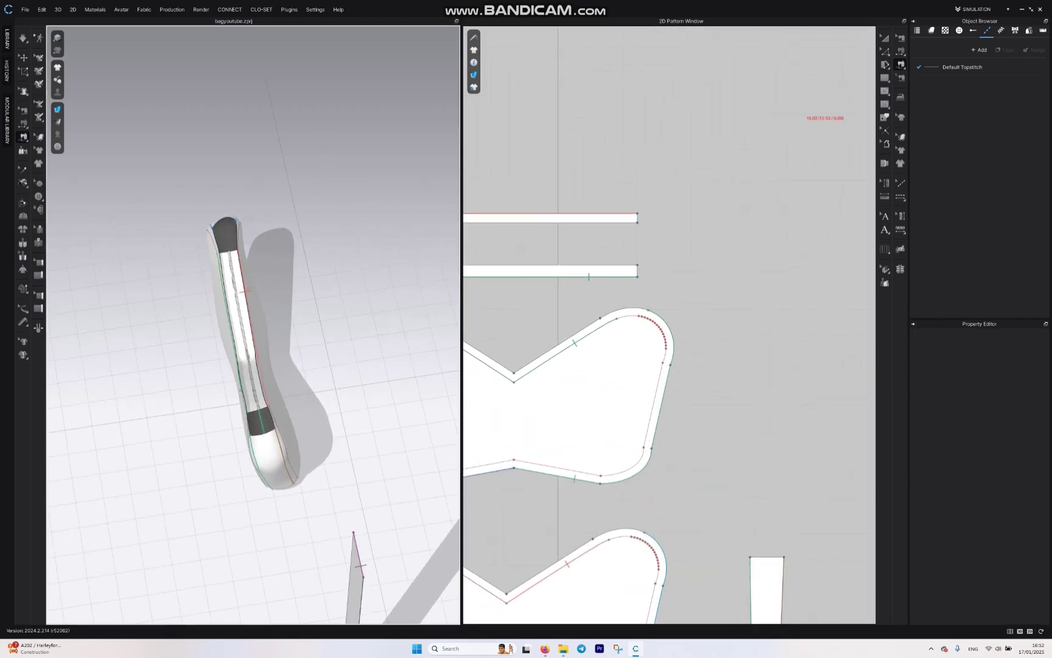
Step: Try to draw an internal line across the strap rectangle near its lower end, and undo it
click(885, 91)
click(915, 92)
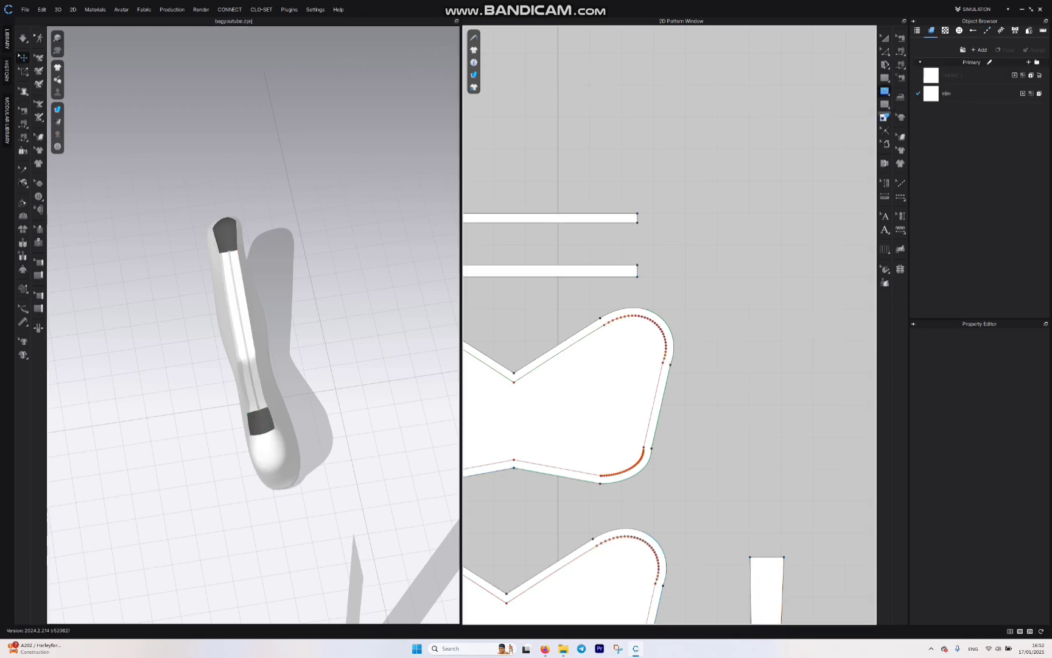
scroll(659, 356, down, 3)
middle_drag(662, 355, 644, 252)
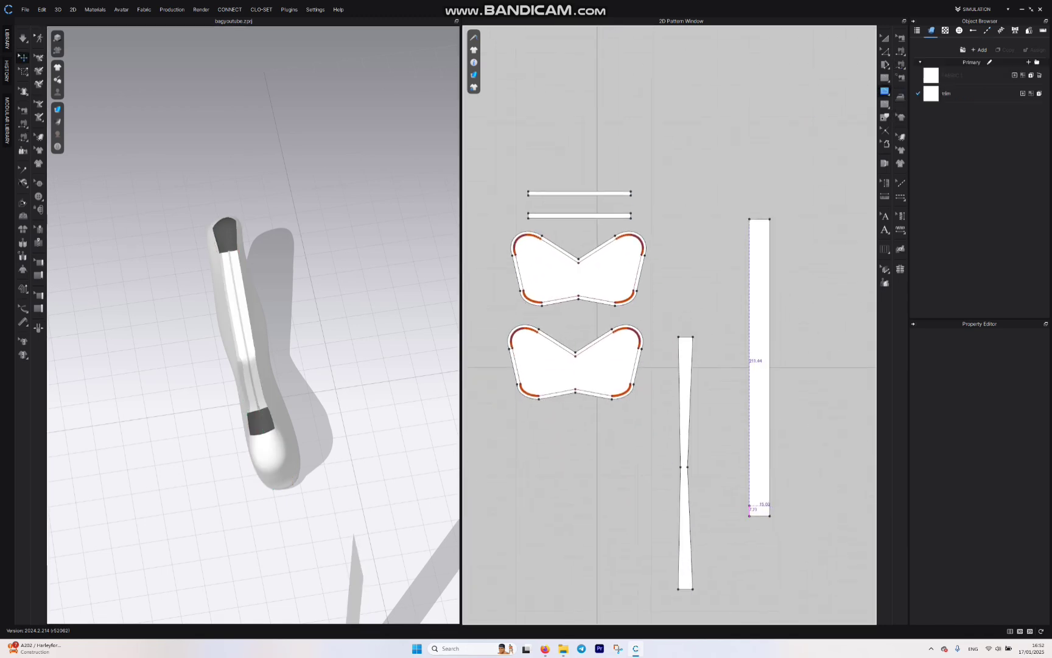
click(750, 506)
click(758, 505)
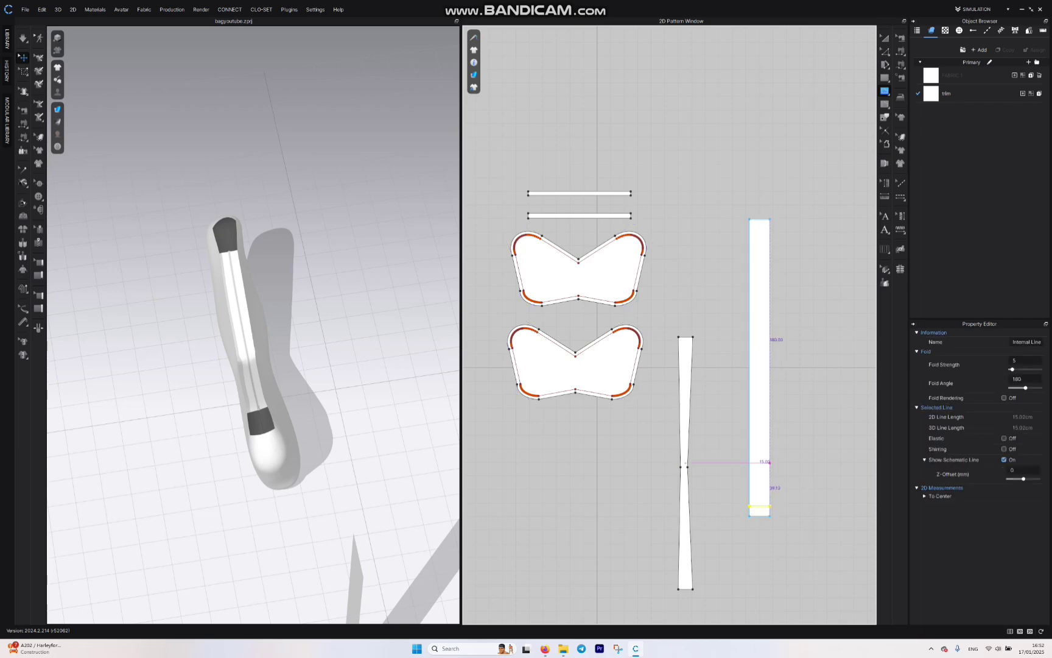
key(ctrl+z)
Step: Draw an internal line across the tapered side strip close to each of its two short ends
middle_drag(703, 504, 693, 343)
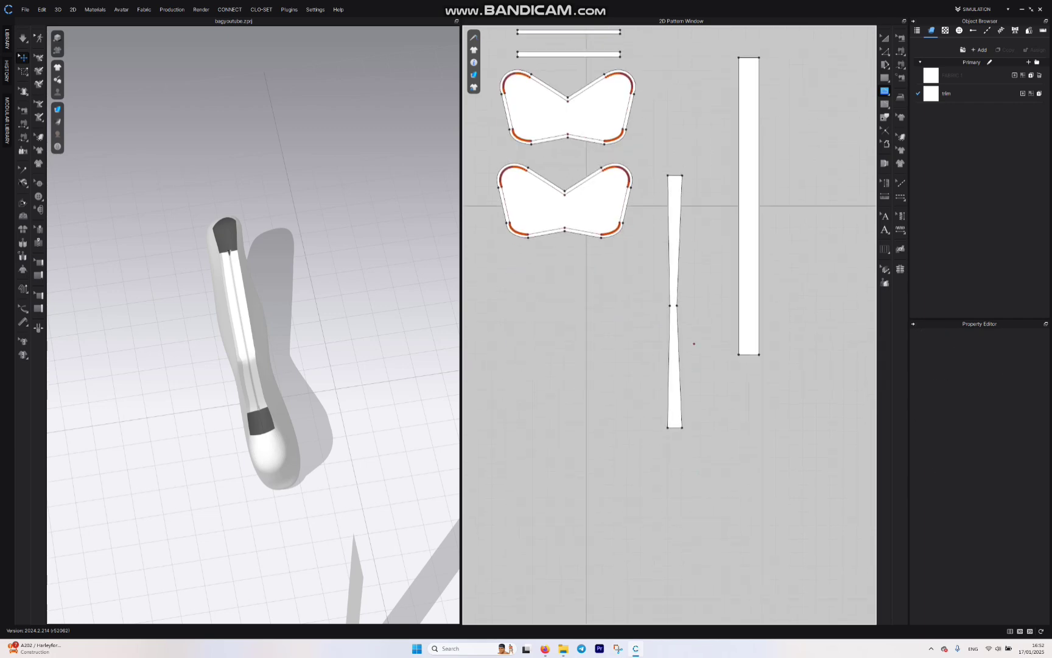
scroll(685, 435, up, 4)
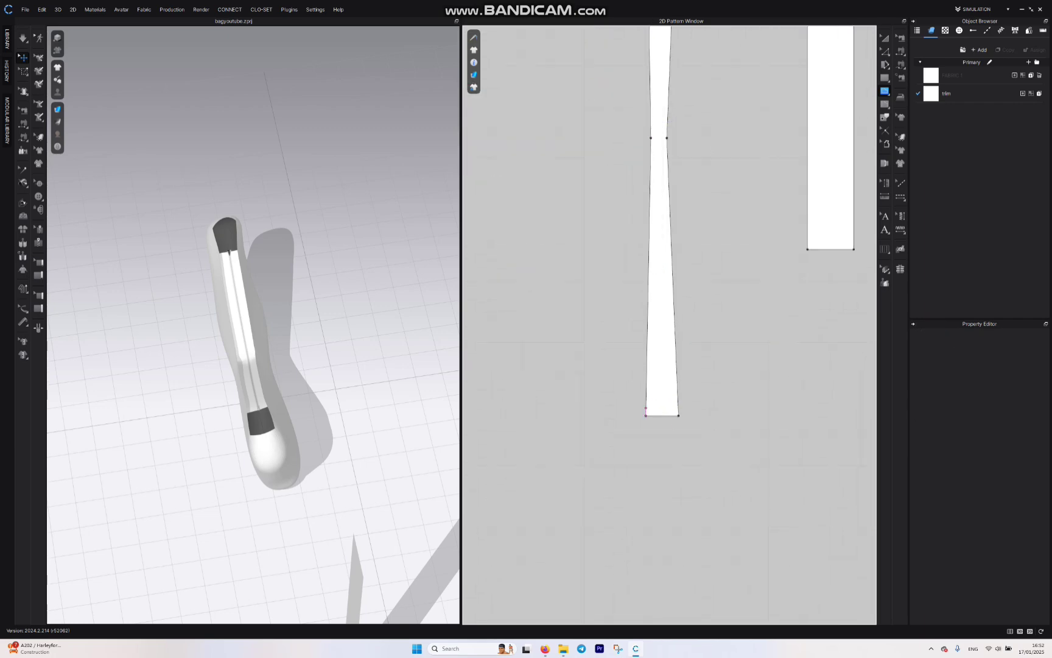
double_click(679, 408)
middle_drag(704, 226, 697, 487)
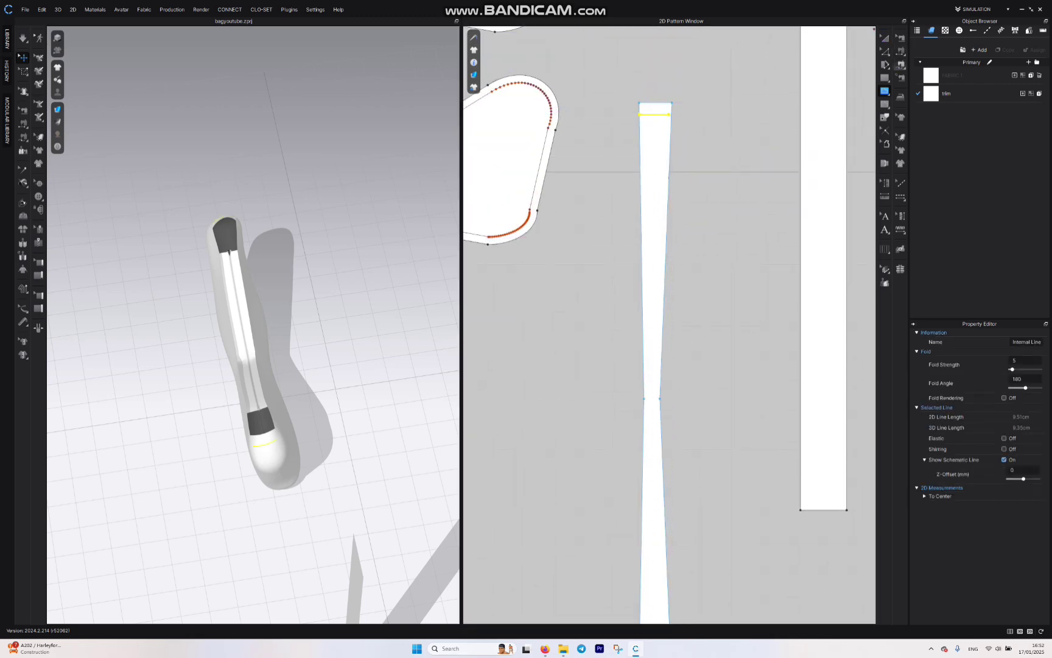
Step: Sew the strap's two short ends to the corresponding internal lines on the tapered side strip with Free Sewing
click(900, 65)
scroll(793, 457, down, 5)
click(822, 485)
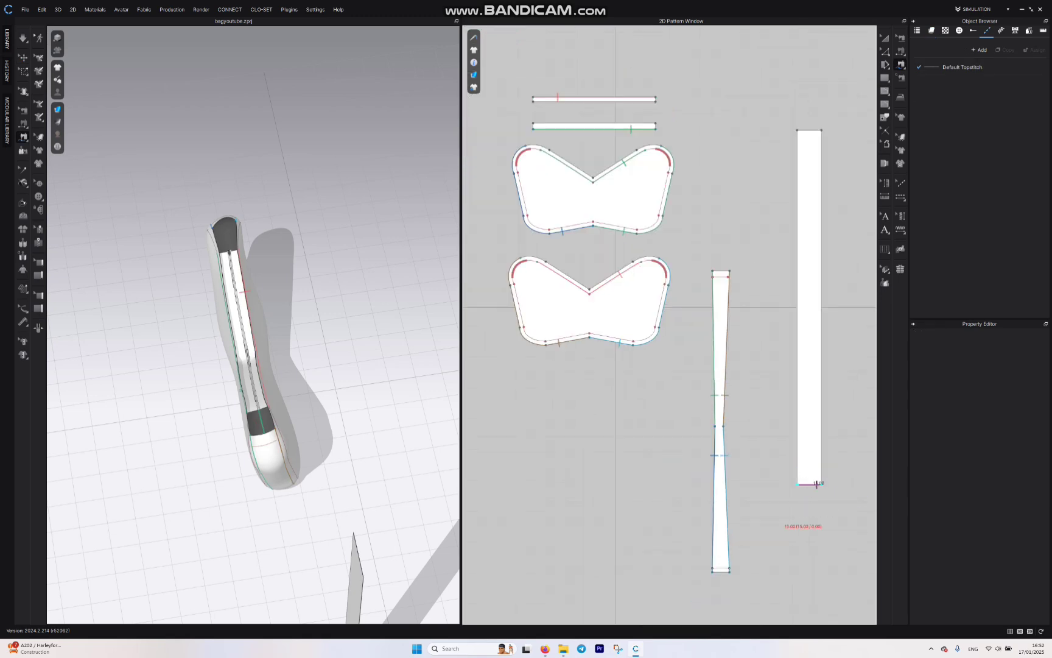
click(725, 568)
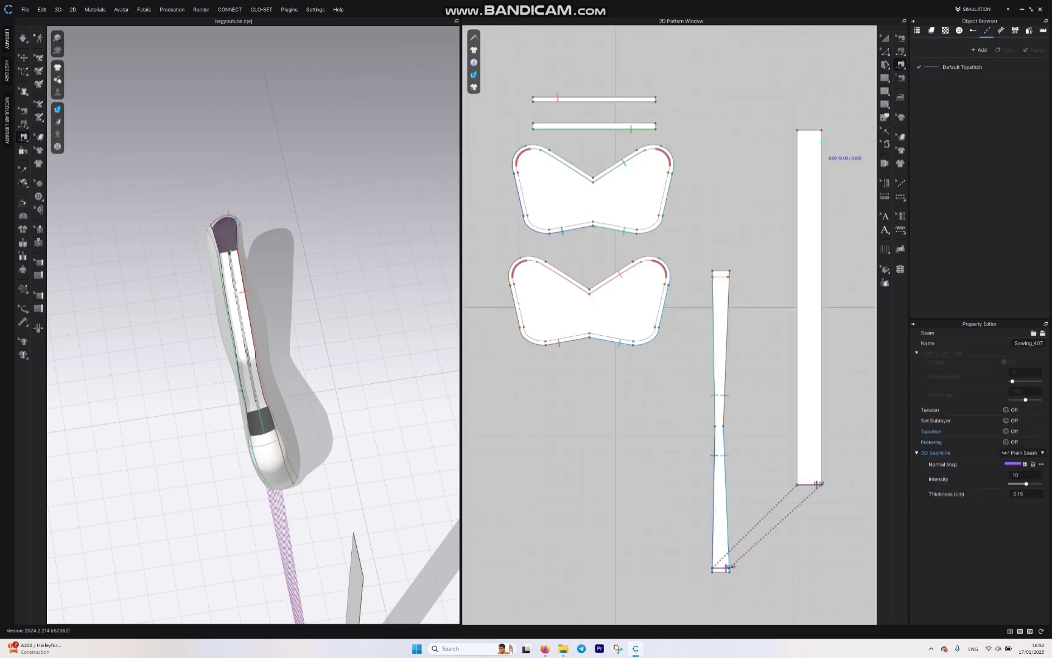
click(819, 130)
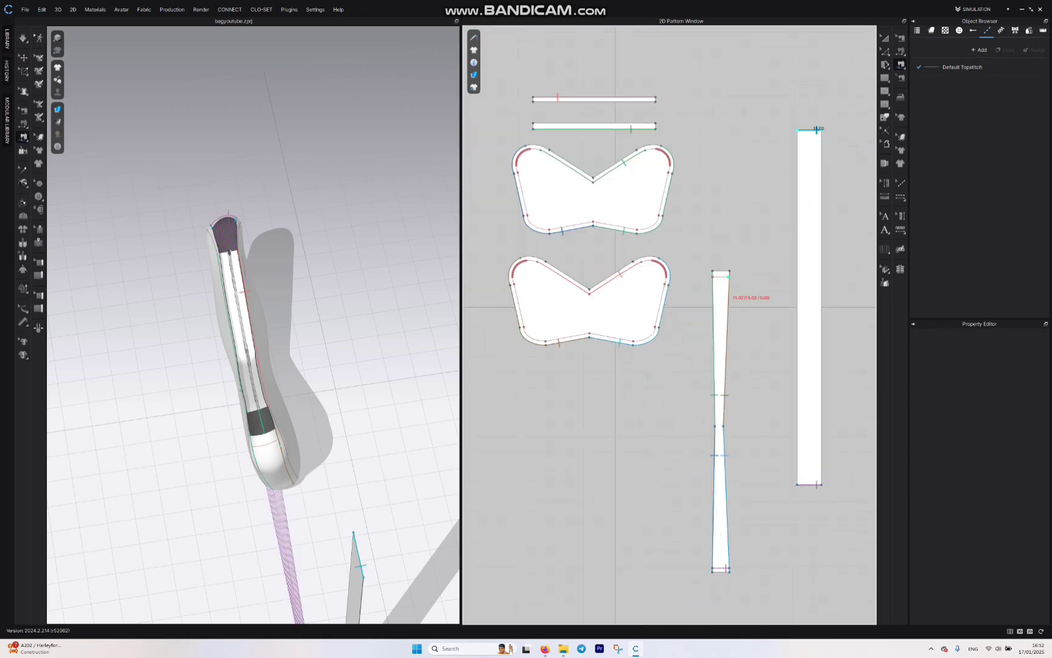
click(724, 276)
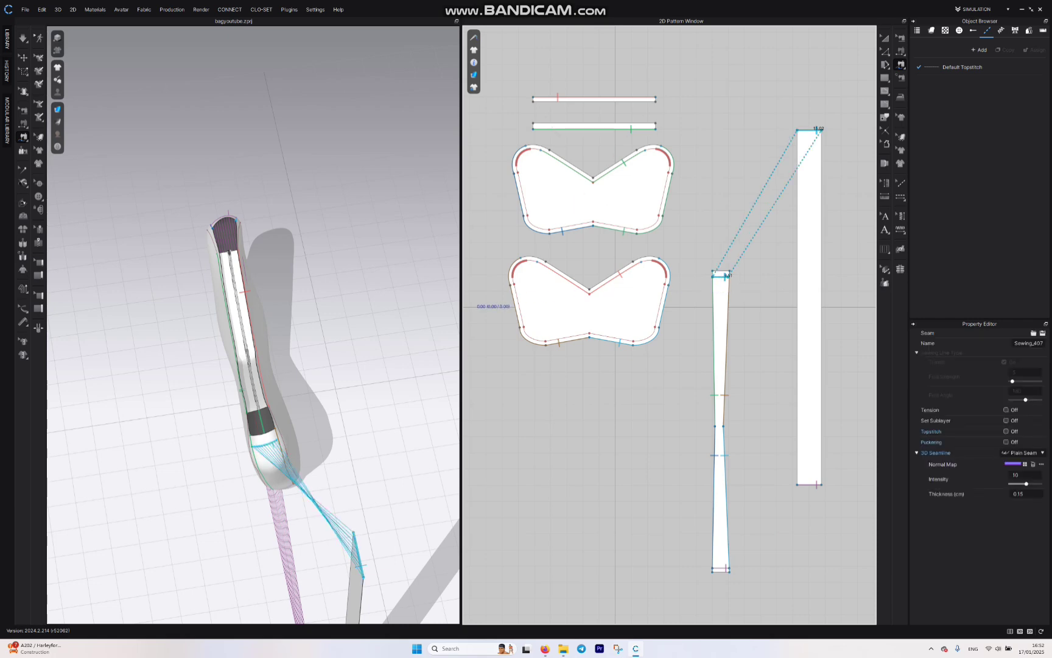
Step: Arrange the strap horizontally above the bag and simulate it with a patch at its middle pinned
right_drag(341, 360, 694, 238)
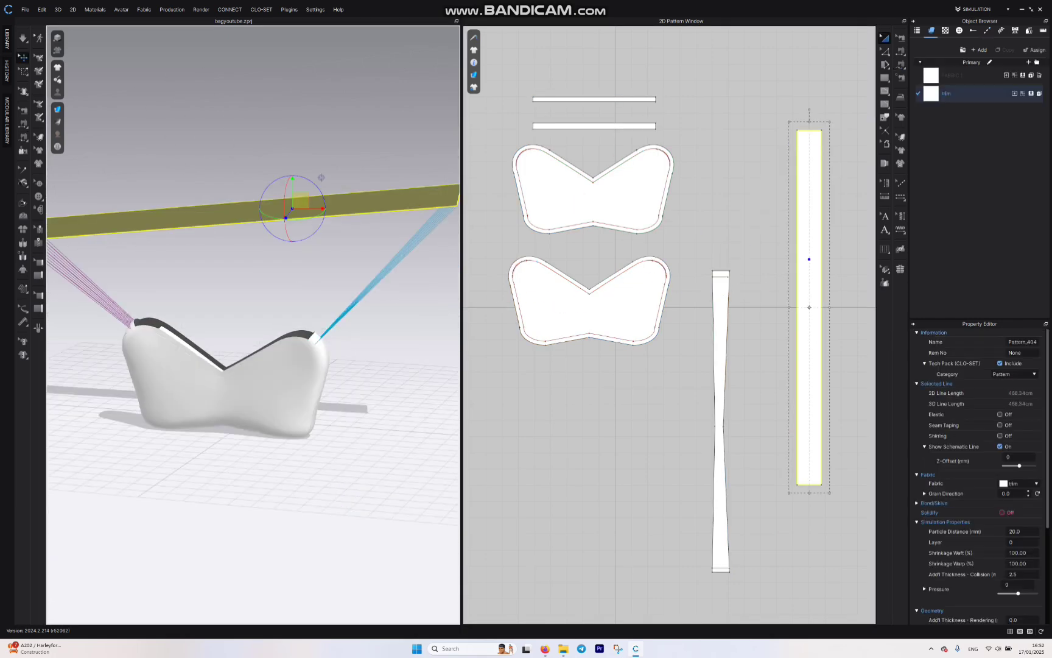
key(space)
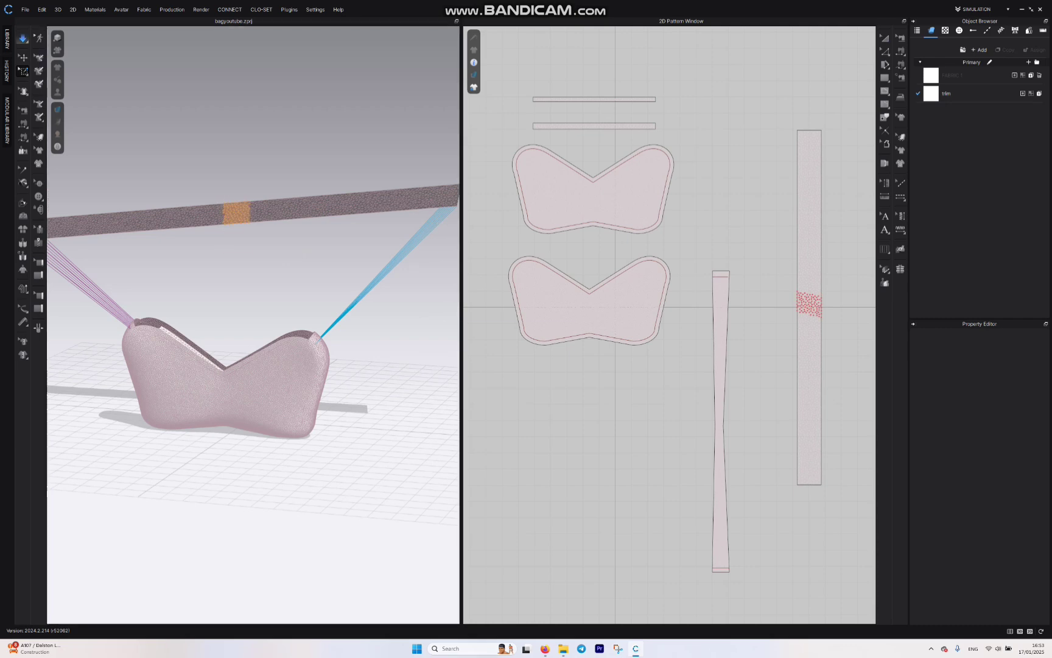
click(23, 38)
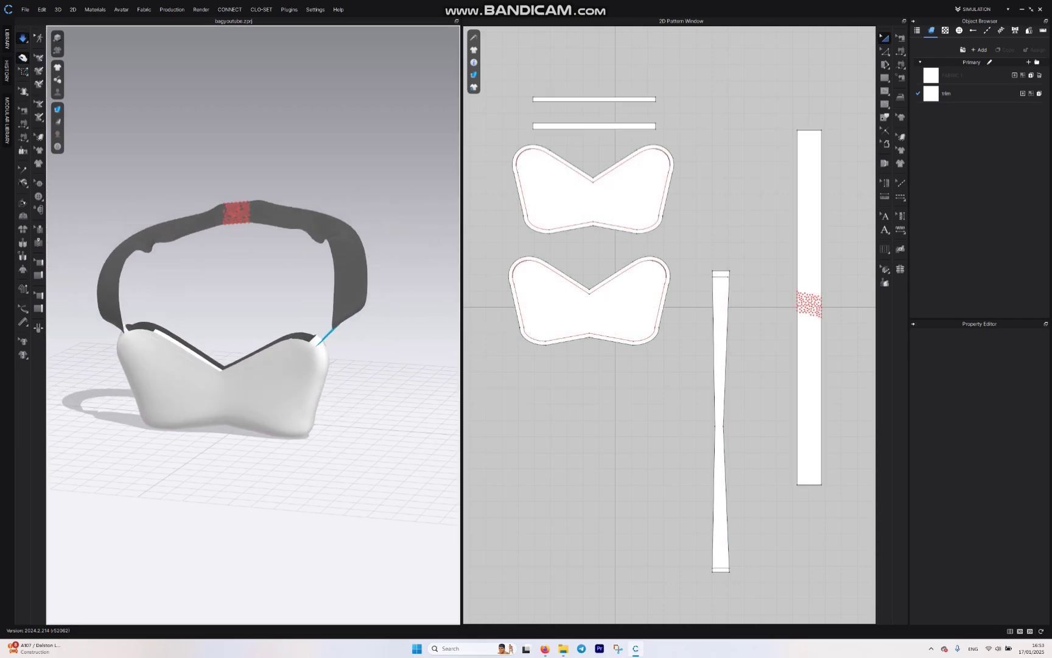
Step: Raise the strap's pinned middle until the strap stretches taut and the bag hangs from it
drag(237, 213, 227, 102)
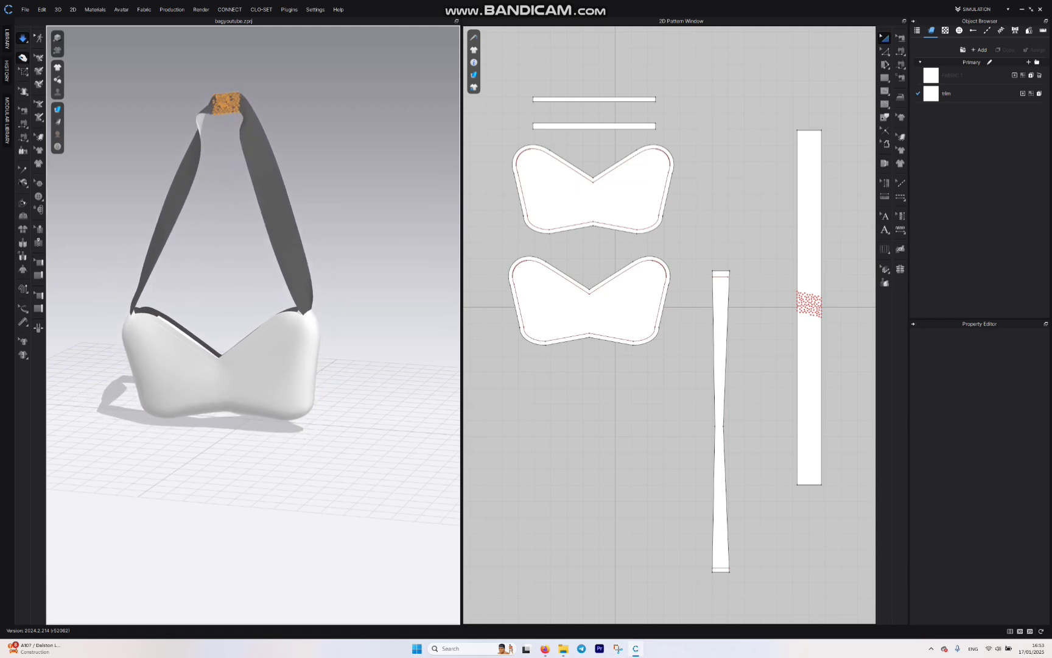
right_drag(227, 105, 363, 101)
drag(264, 104, 253, 105)
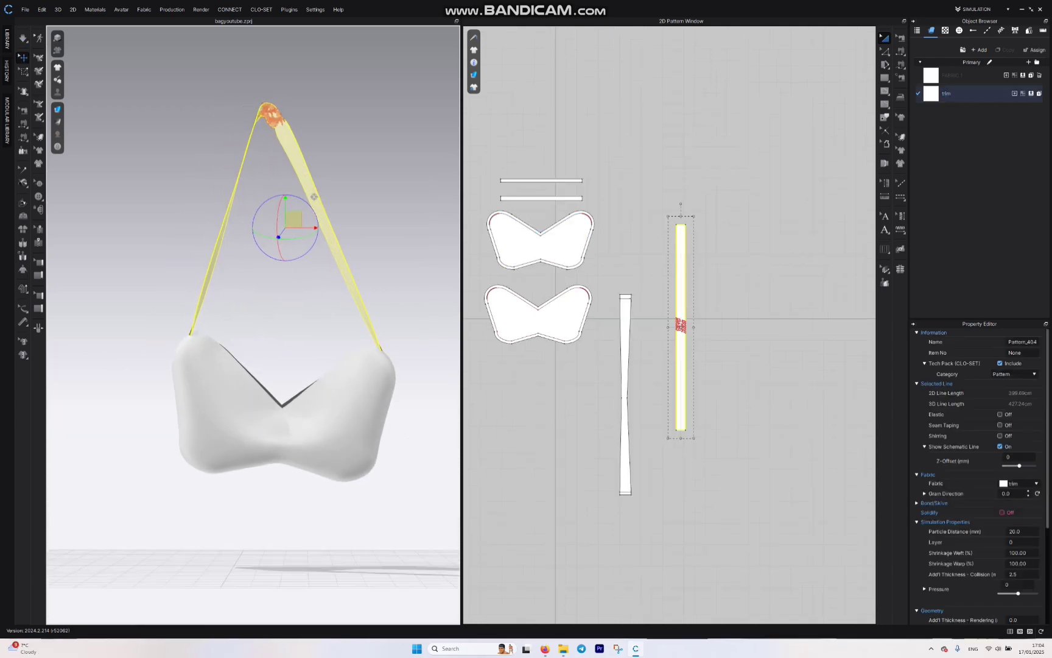
Step: Start the Button tool and change the default button's shape to Snap_Rivet_05
middle_drag(538, 323, 600, 271)
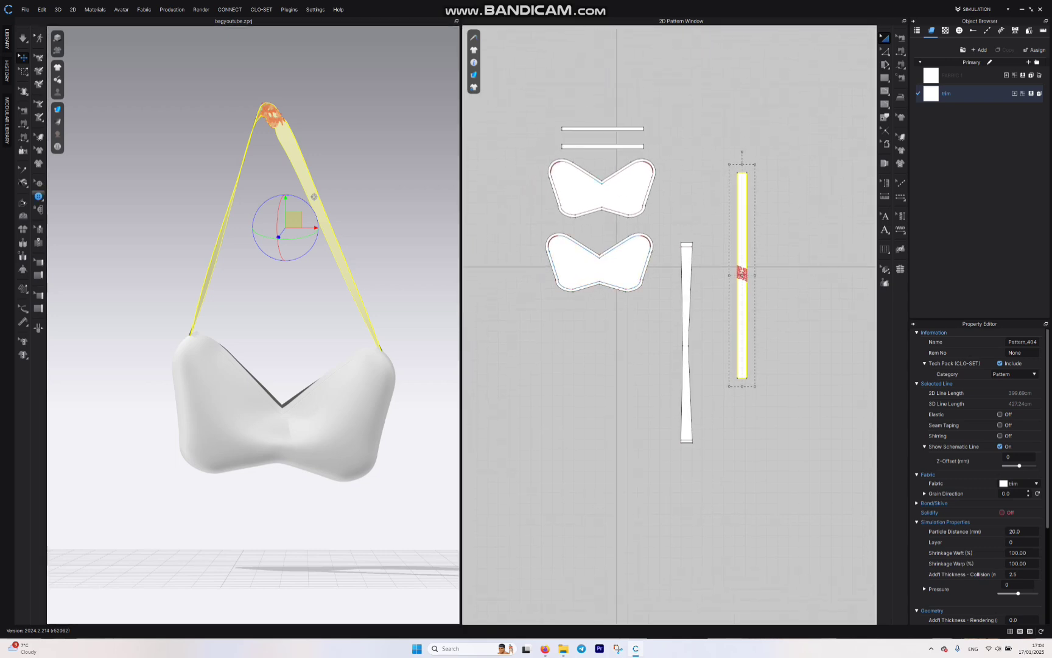
click(38, 196)
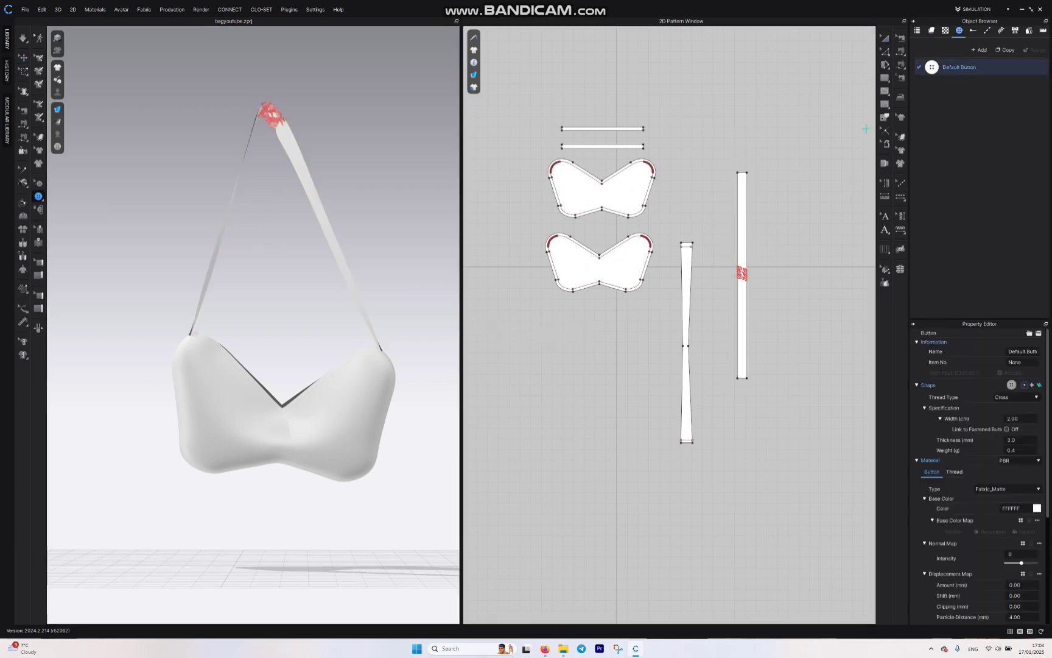
click(1024, 385)
scroll(977, 426, down, 2)
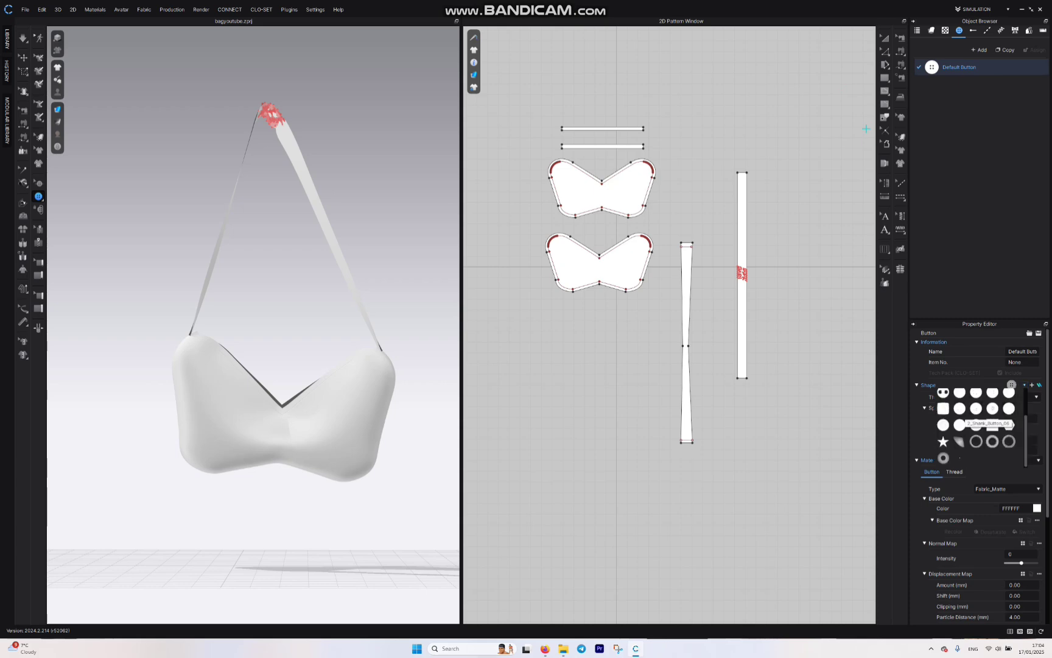
scroll(993, 429, up, 2)
scroll(976, 426, down, 2)
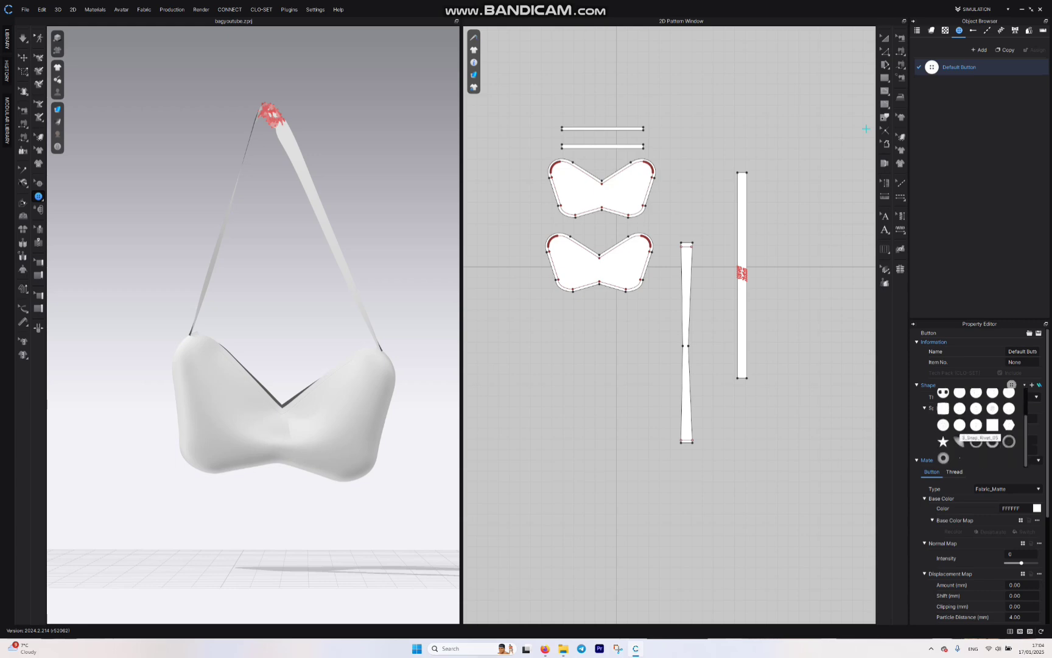
click(960, 426)
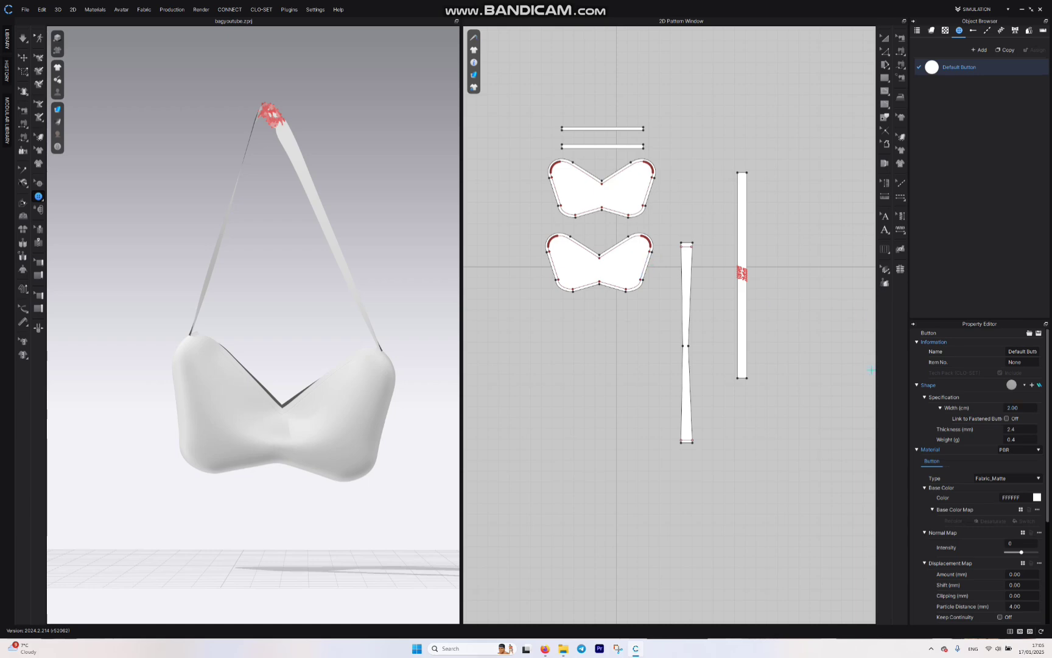
Step: Place a button on the front bag panel at the point of the V-shaped internal line below the top notch
scroll(559, 266, up, 2)
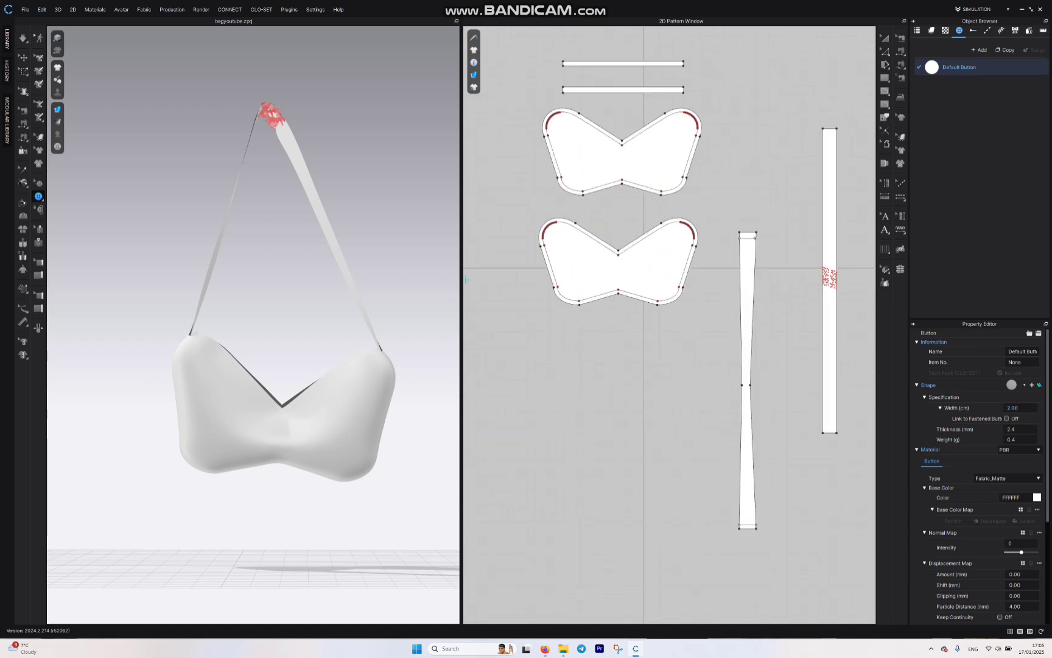
click(282, 412)
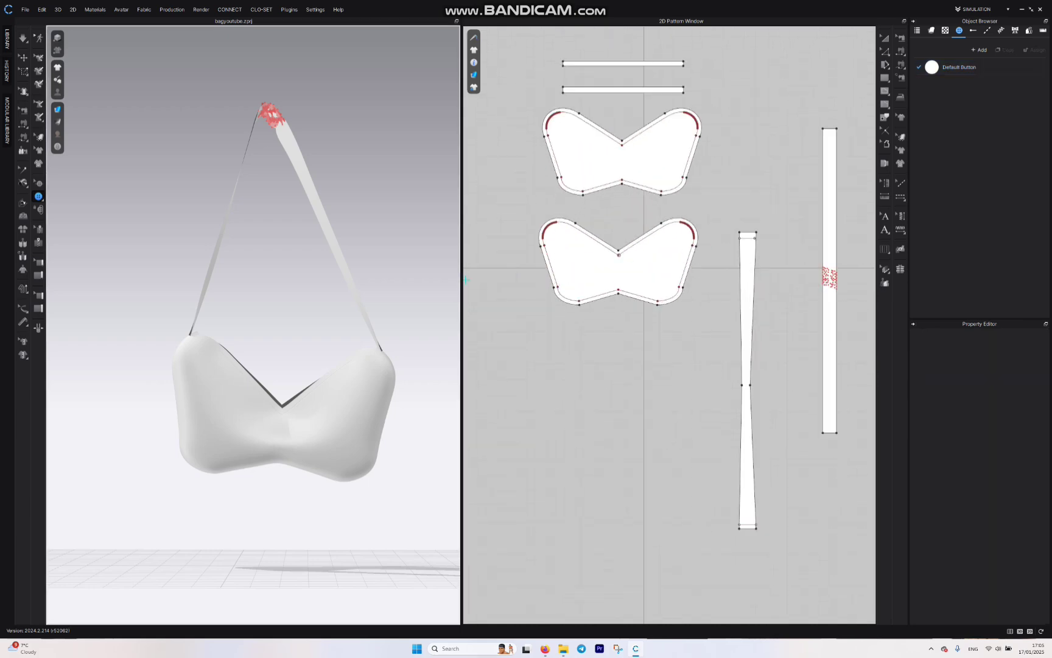
scroll(283, 412, down, 2)
scroll(283, 412, up, 8)
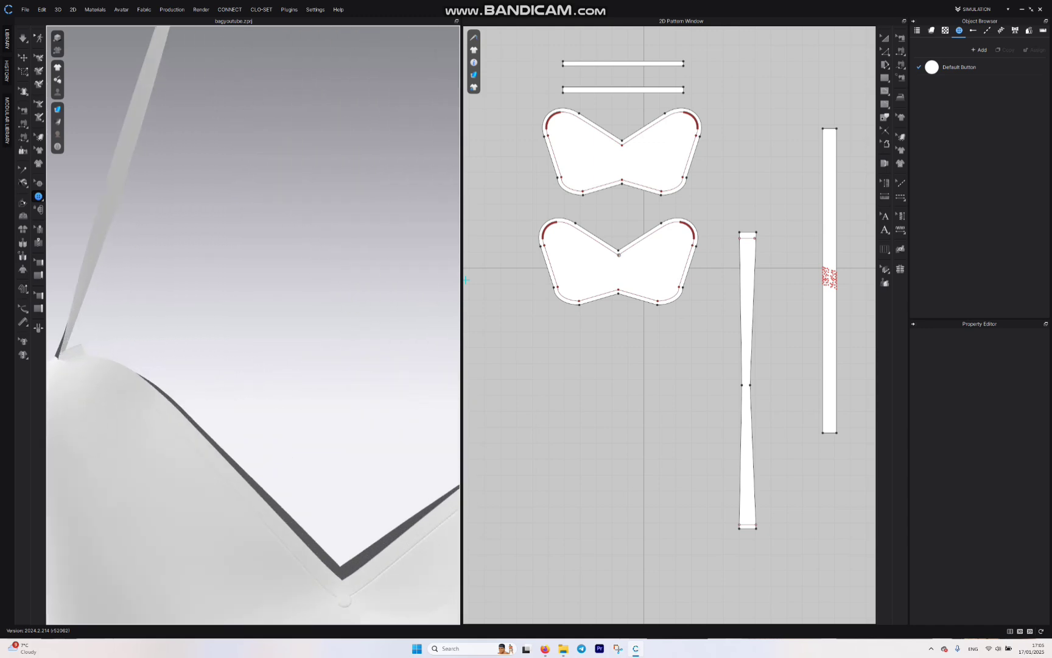
middle_drag(282, 412, 243, 184)
scroll(244, 184, up, 2)
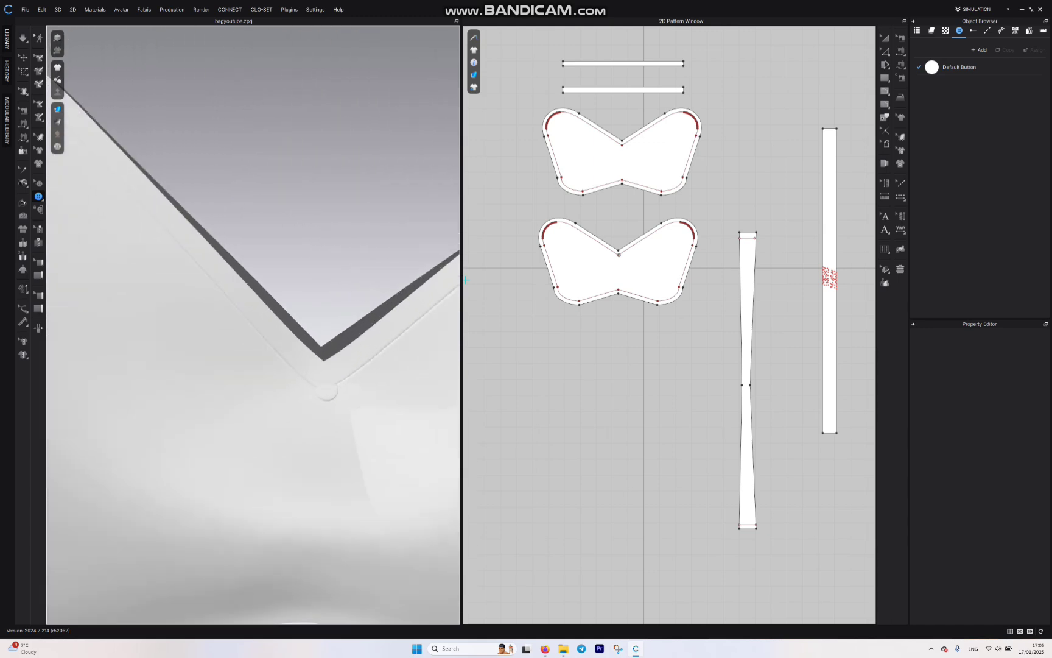
Step: Change the default button to a rounded dome shape and set its width to 6 cm
click(960, 67)
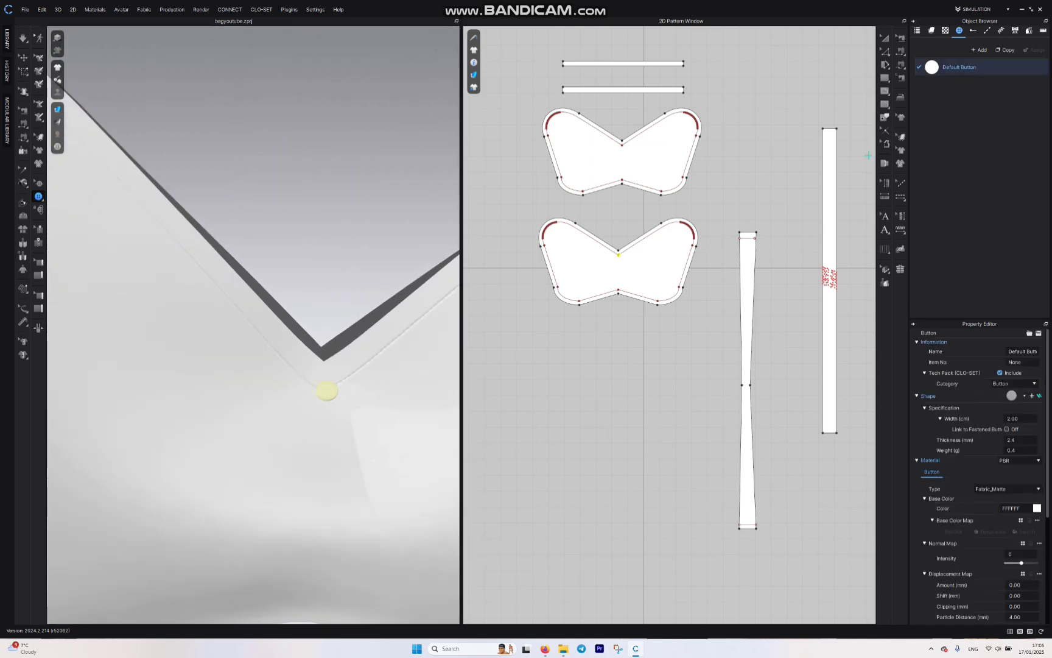
click(1025, 396)
scroll(976, 435, up, 2)
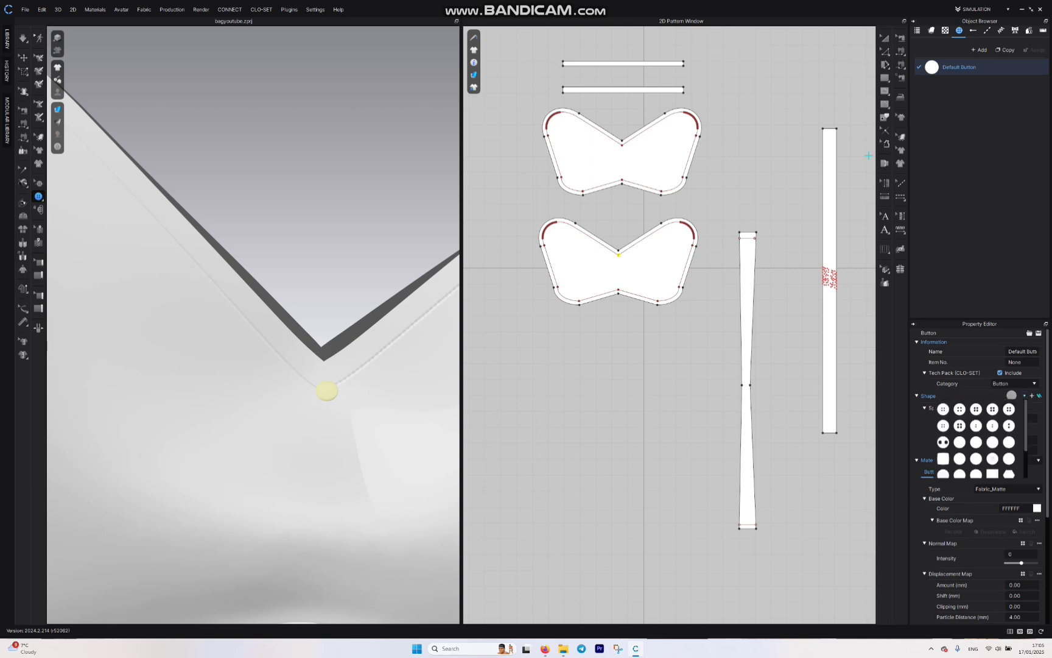
click(976, 459)
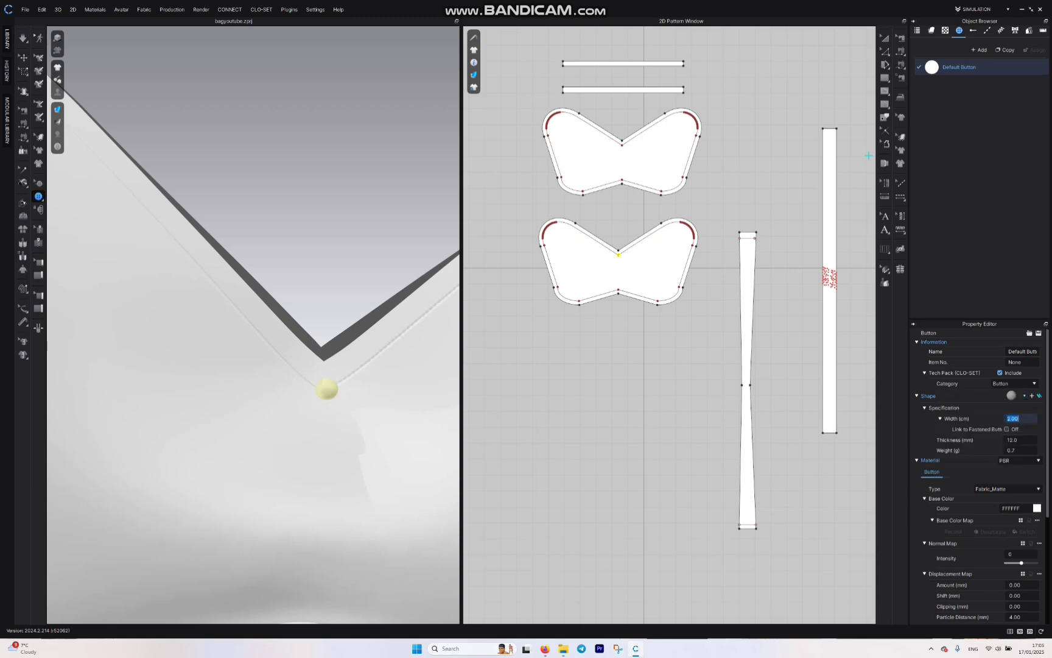
text(6)
key(Return)
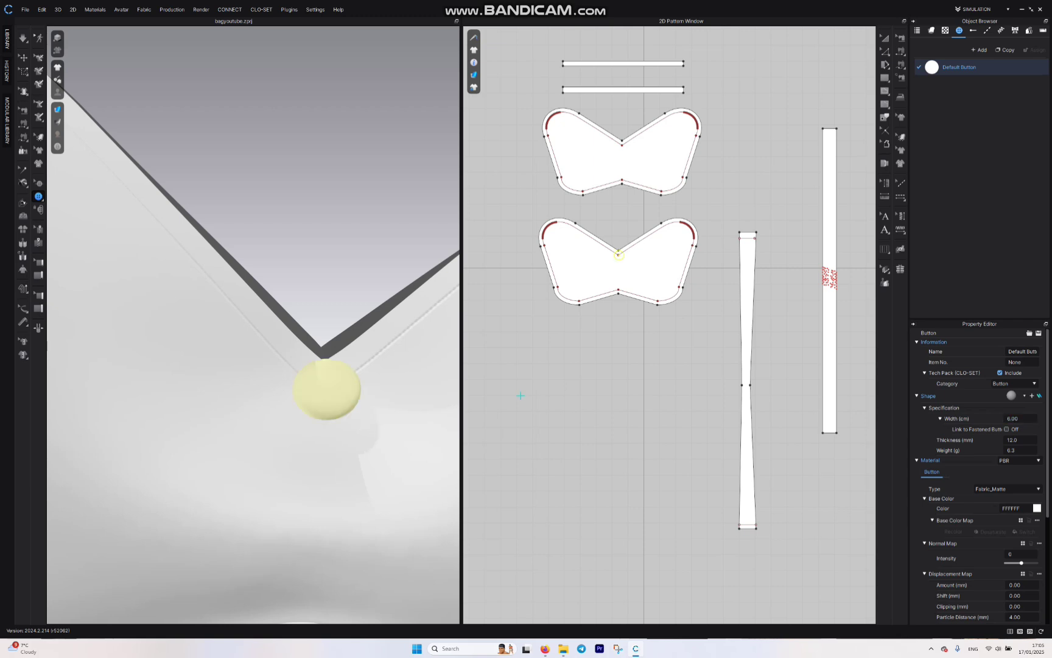
Step: Try default button thicknesses of 20 and 30 mm, and settle on 40 mm
scroll(254, 325, up, 4)
scroll(254, 324, down, 10)
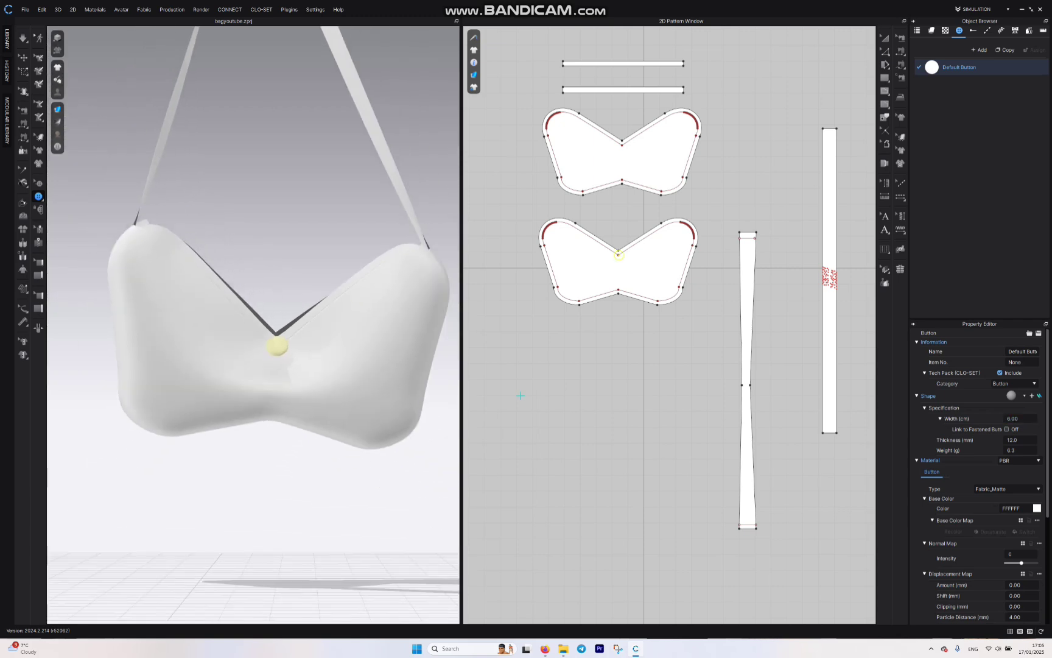
right_drag(253, 324, 335, 372)
scroll(253, 324, down, 3)
scroll(253, 325, up, 4)
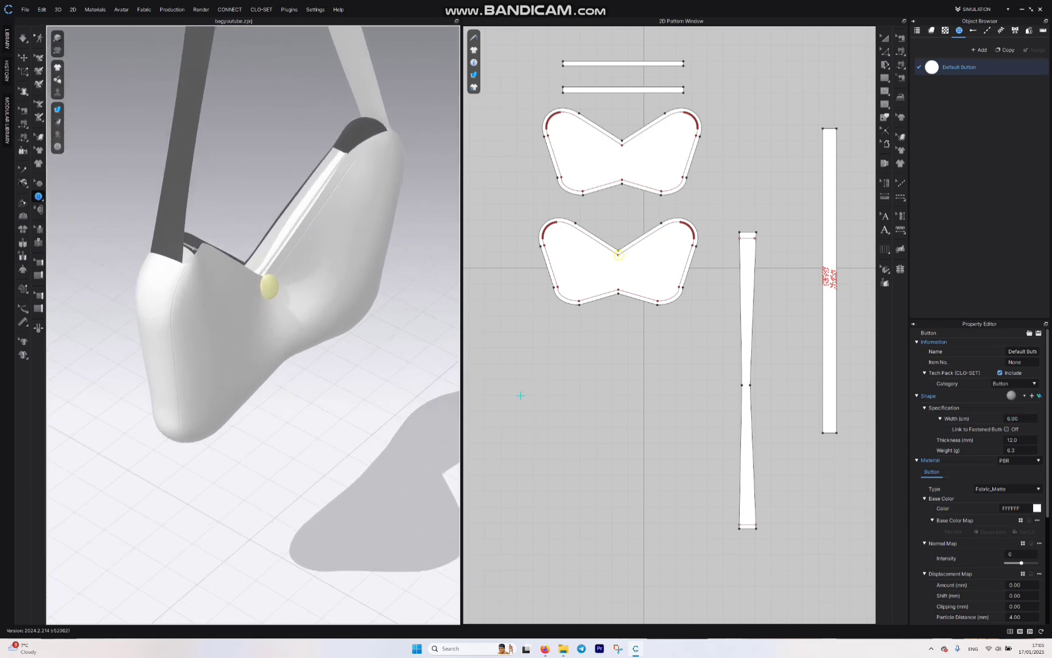
scroll(250, 283, up, 10)
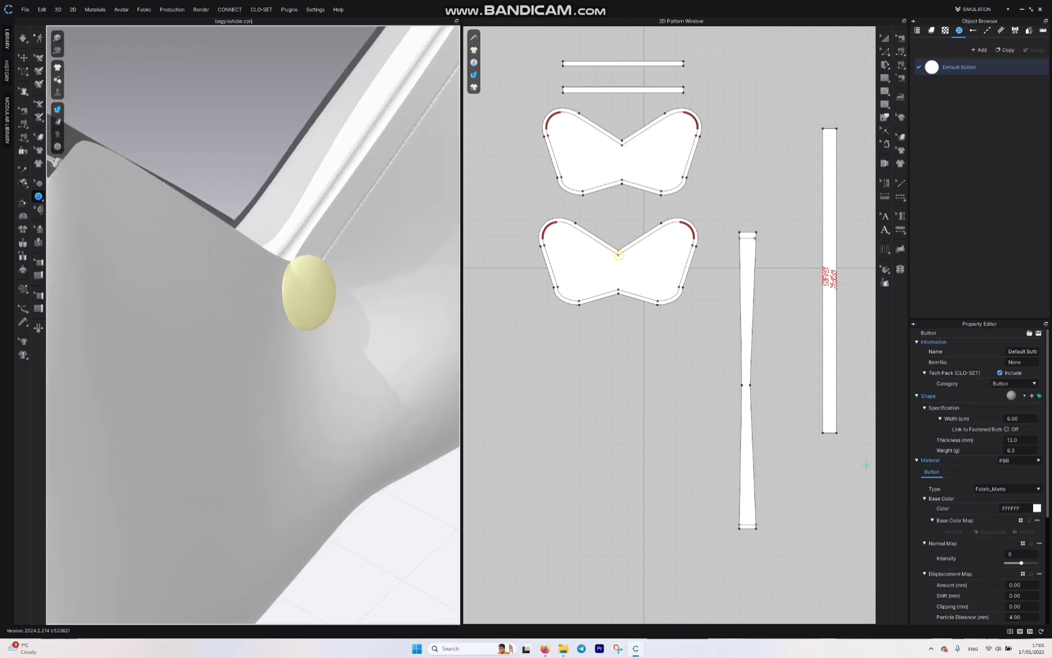
click(1013, 440)
text(20)
key(Return)
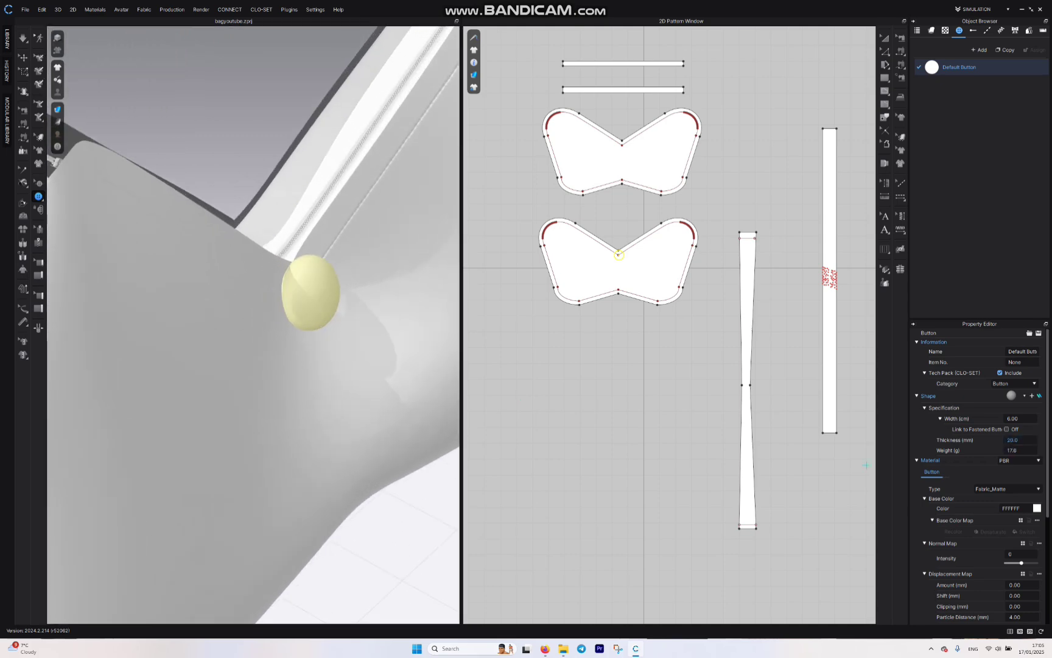
text(30)
key(Return)
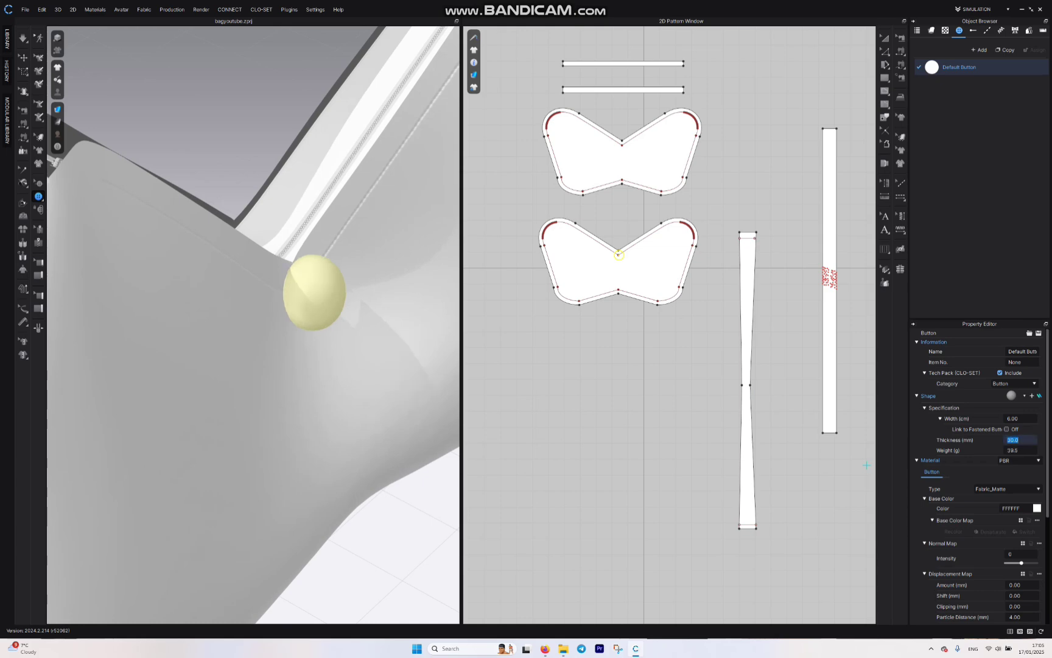
text(40)
key(Return)
scroll(316, 353, up, 3)
scroll(317, 353, down, 6)
right_drag(316, 353, 359, 274)
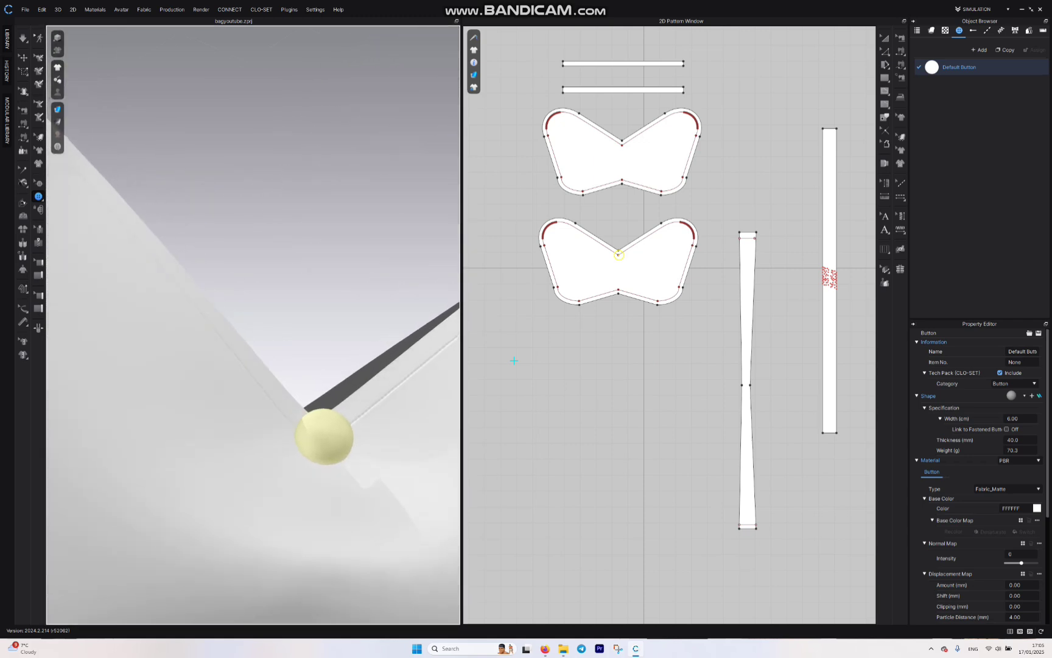
scroll(293, 341, up, 2)
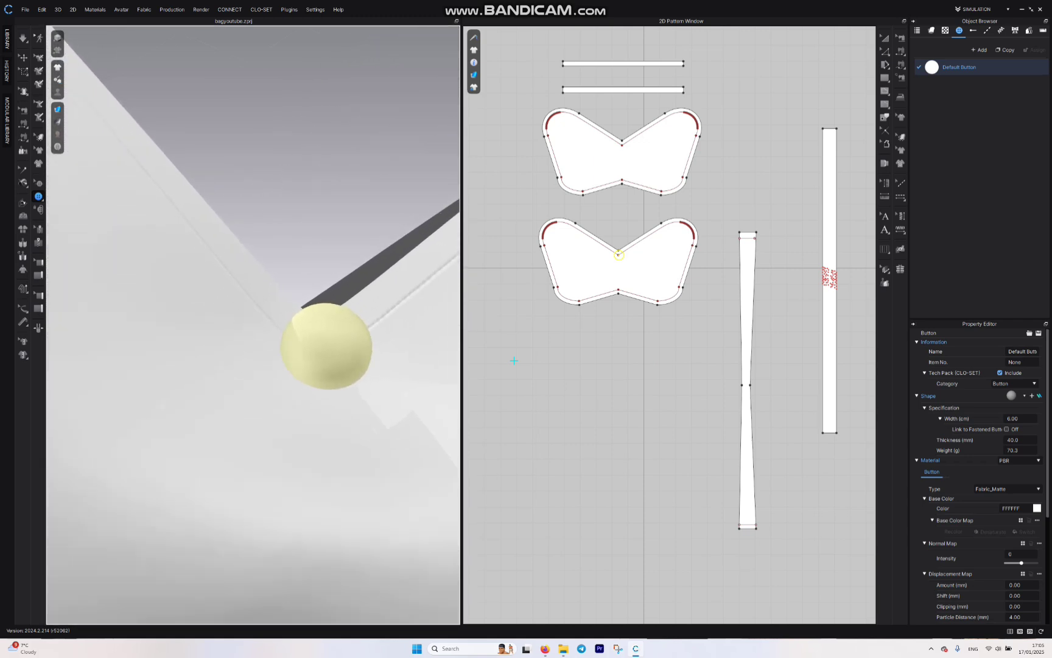
scroll(293, 341, down, 6)
right_drag(292, 341, 310, 377)
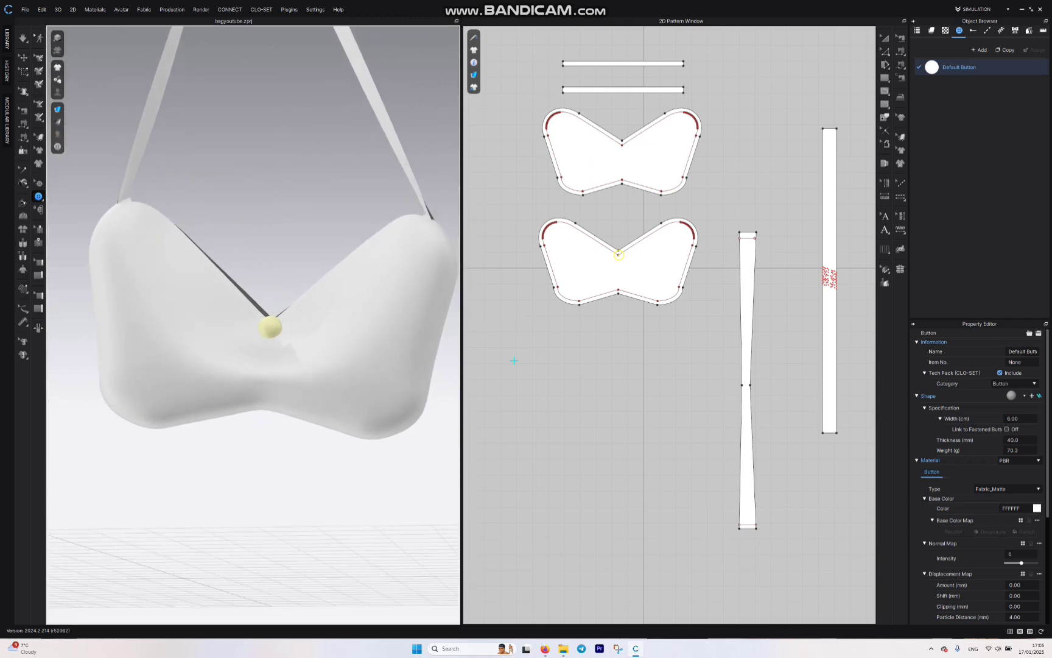
Step: Move the button up midway between the top notch's corner and the internal line's point, and turn off its collision
scroll(619, 255, up, 5)
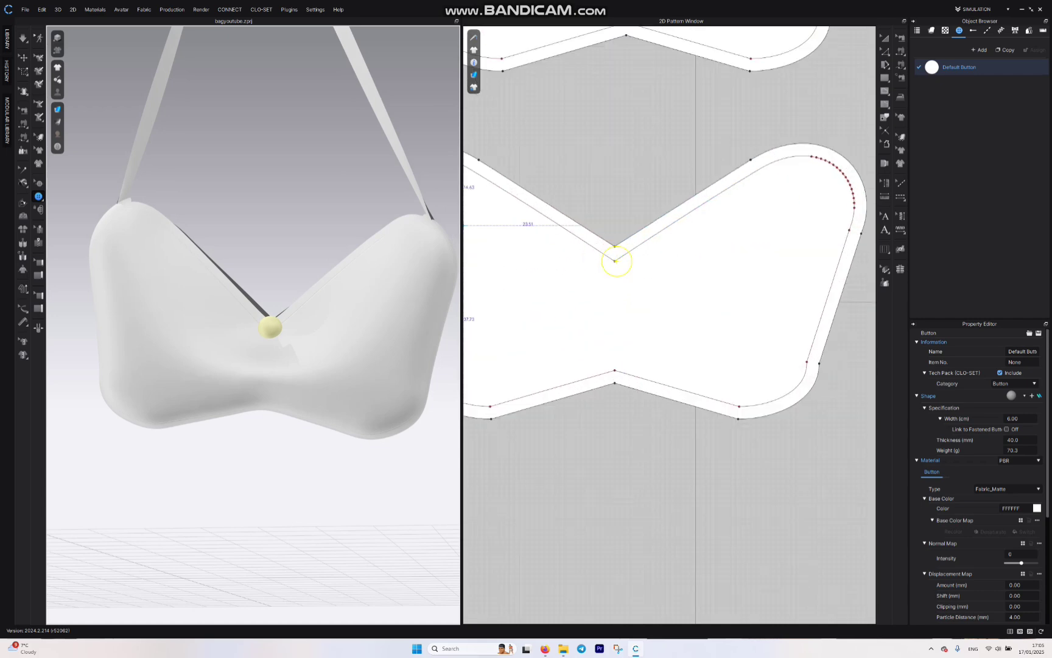
scroll(616, 258, up, 5)
click(714, 299)
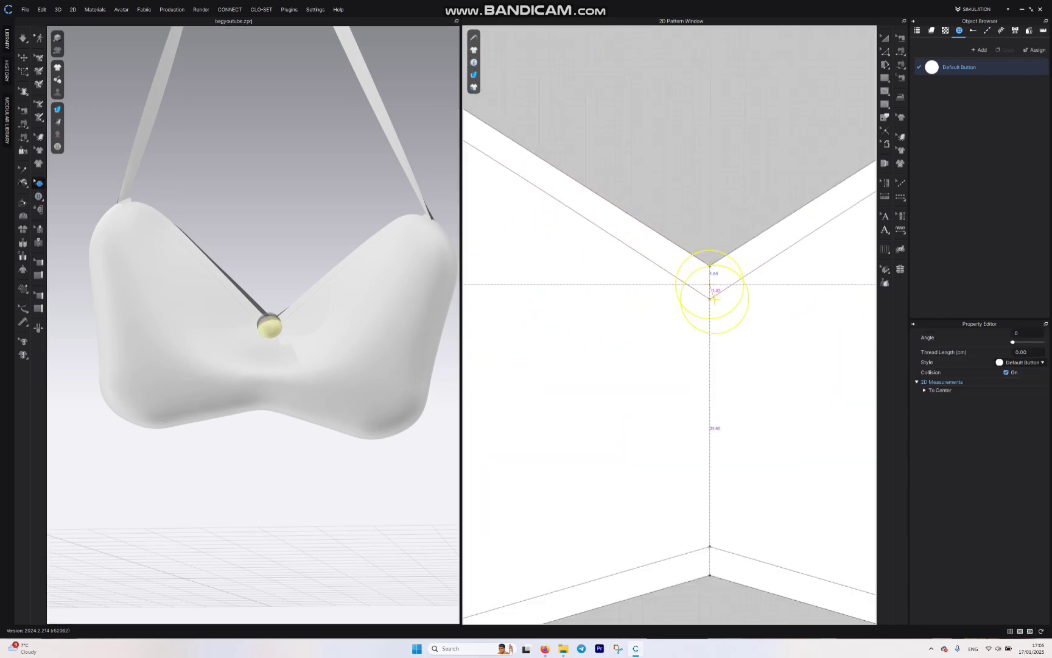
click(709, 283)
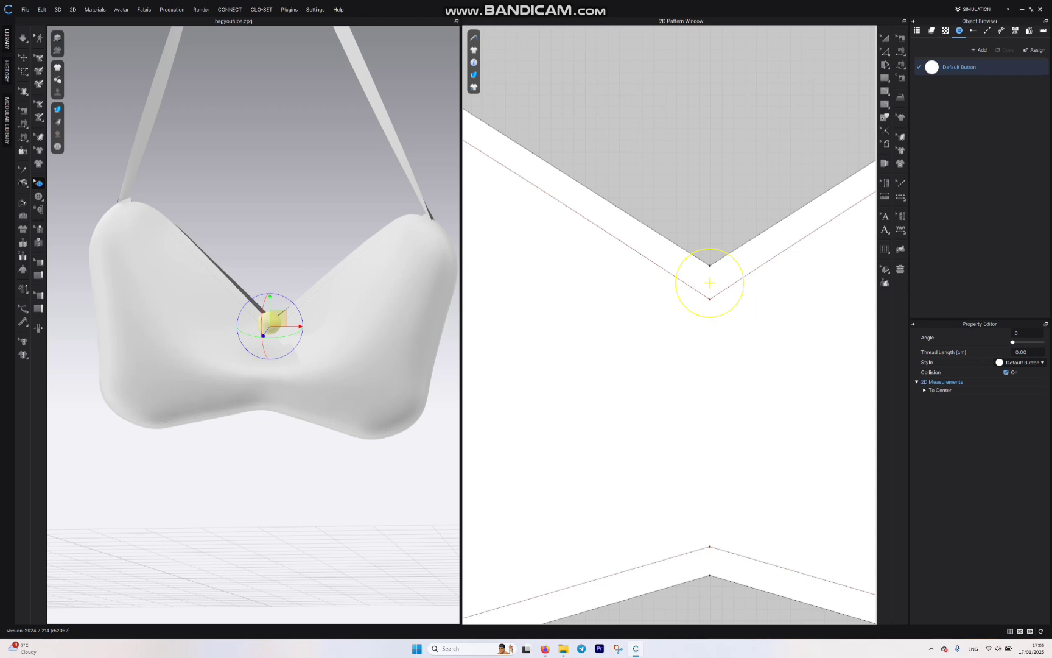
click(1006, 372)
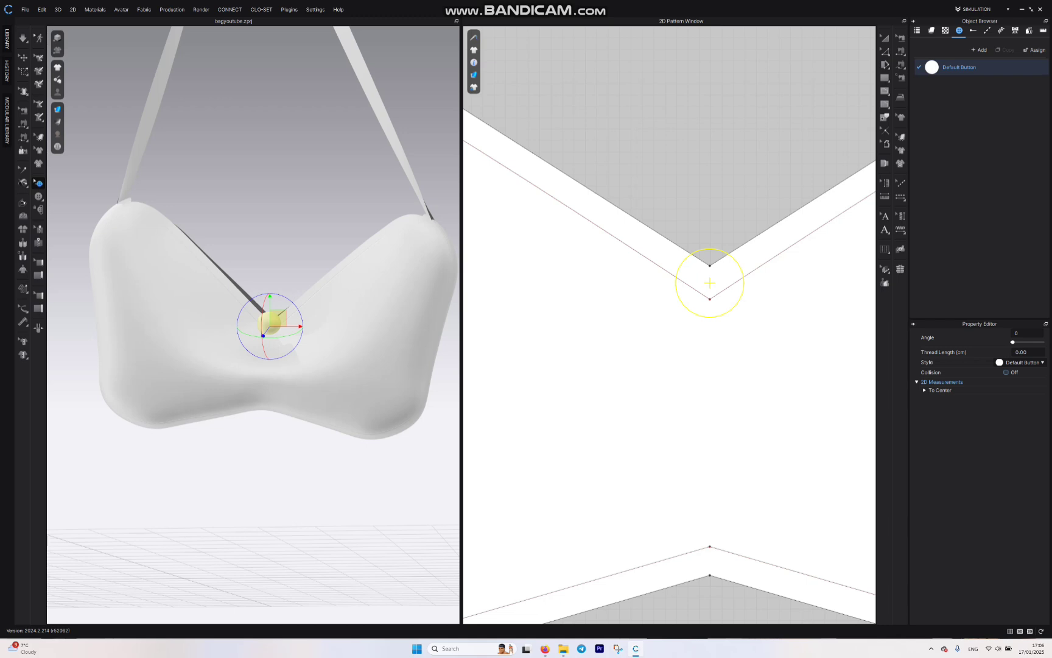
Step: Change the default button's material type to Metal
click(959, 67)
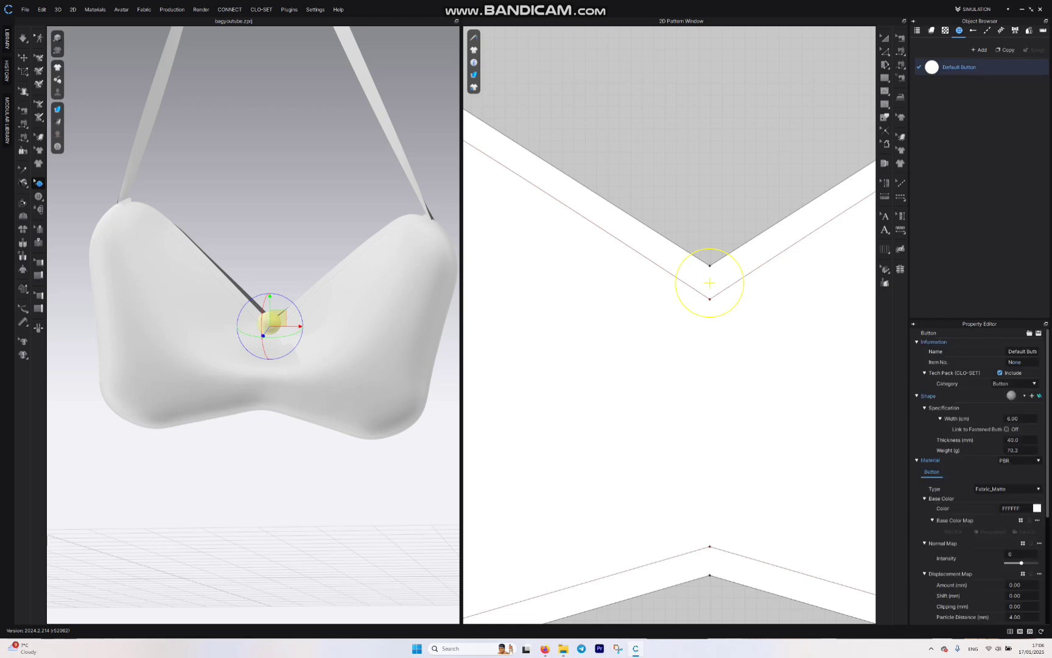
scroll(981, 475, down, 3)
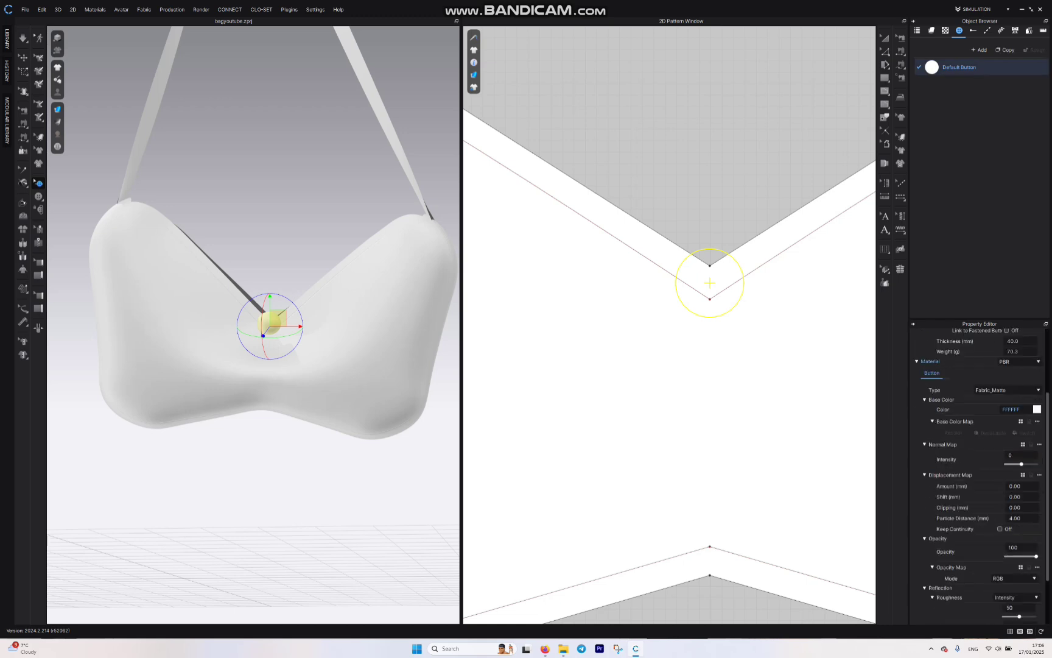
click(1008, 389)
click(984, 465)
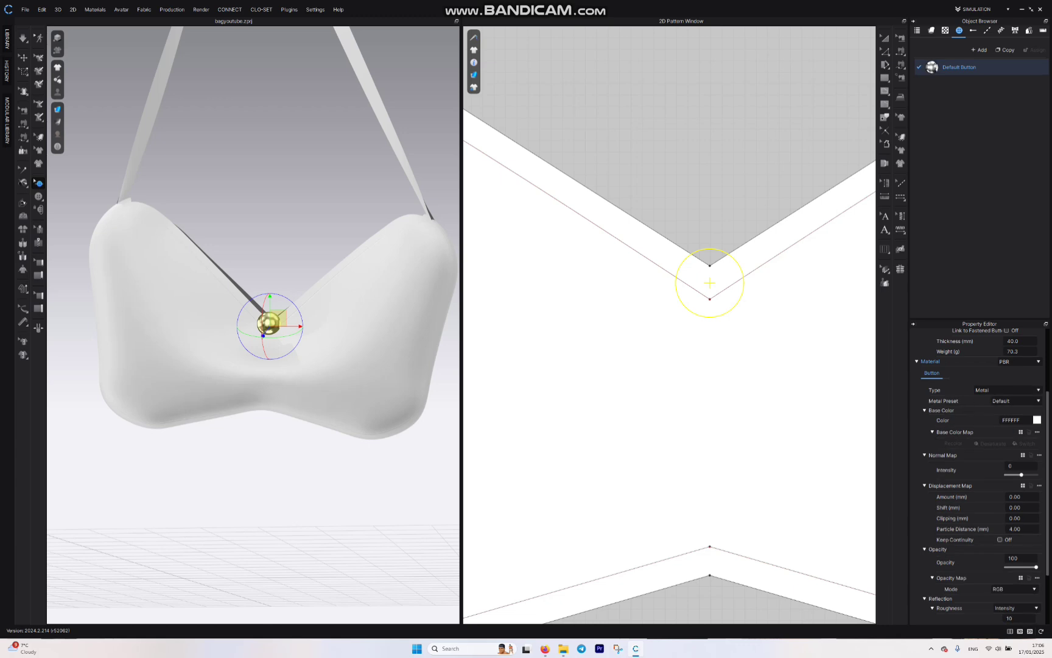
scroll(980, 475, up, 3)
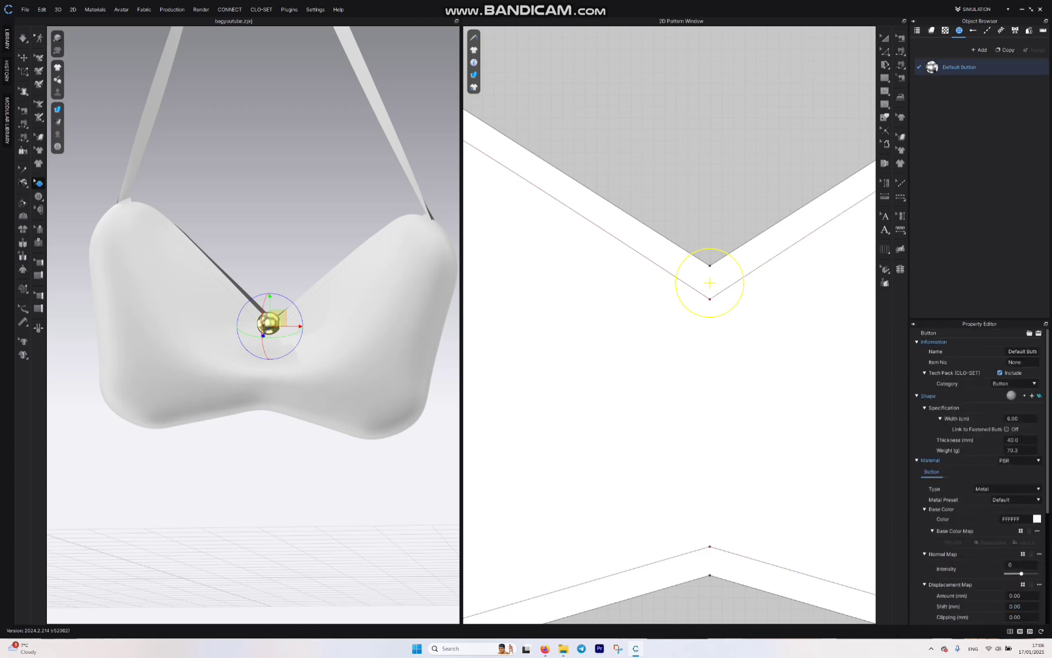
Step: Duplicate the default button style, rename the copy as 2, and set its width to 5 cm
click(1005, 49)
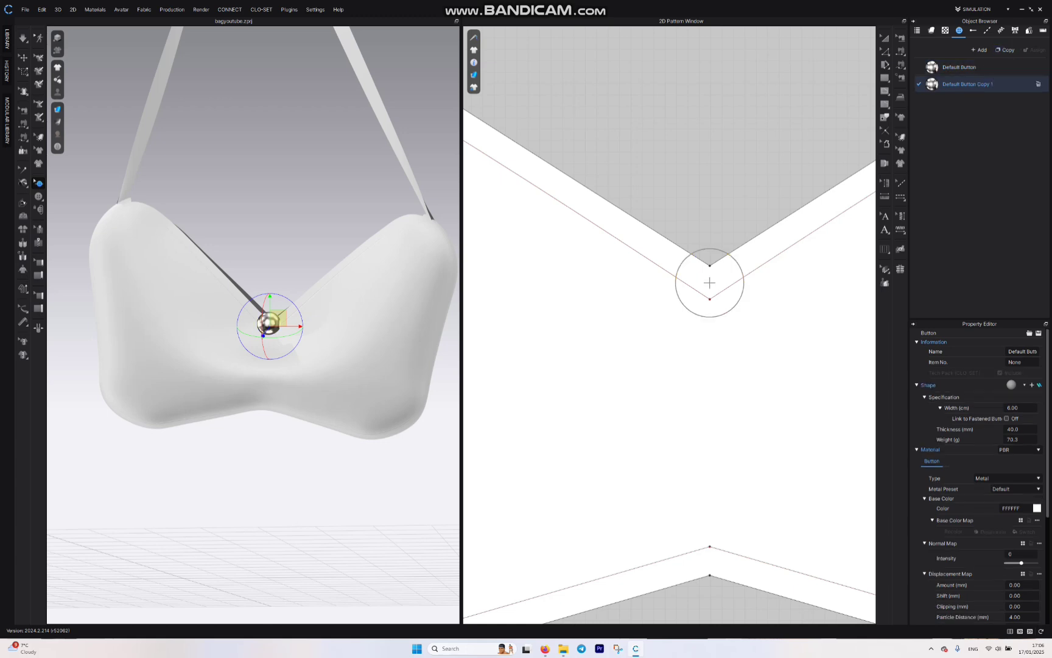
double_click(968, 84)
text(2)
key(Return)
click(1013, 408)
text(5)
key(Return)
Step: Place a button of style 2 directly below the first button on the front bag panel
click(38, 196)
scroll(270, 324, down, 2)
scroll(270, 324, up, 3)
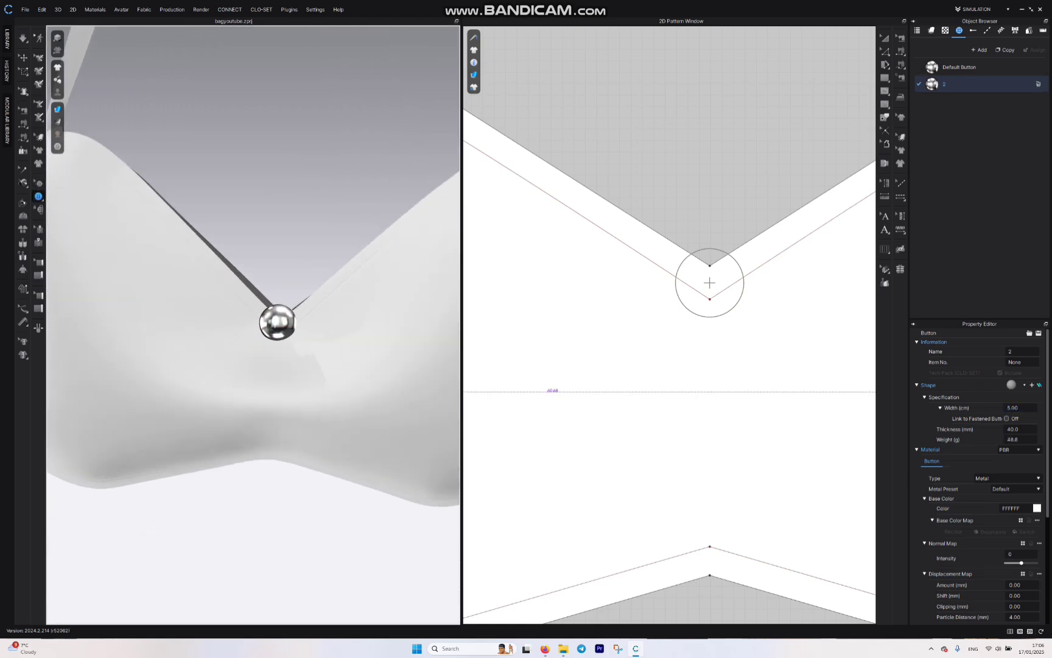
click(712, 351)
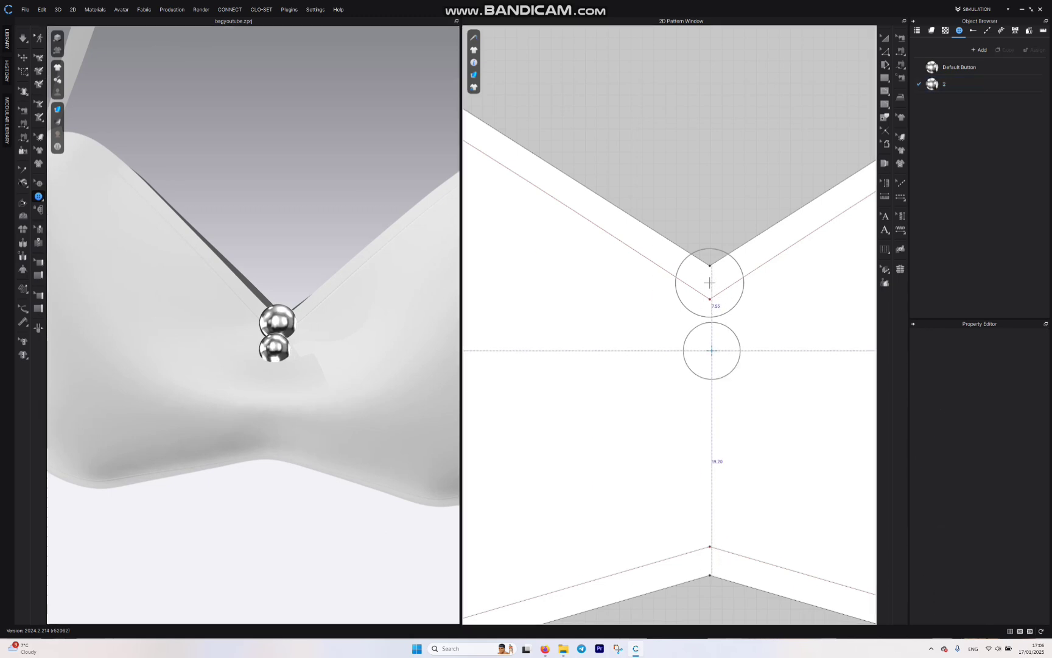
click(39, 183)
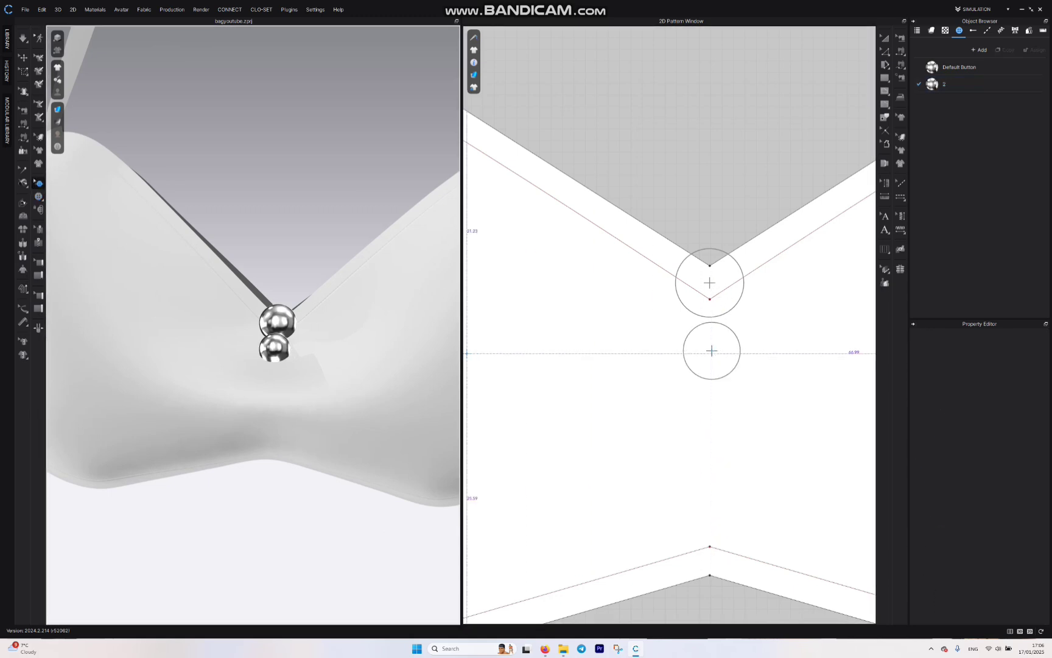
drag(712, 351, 711, 351)
mouse_move(275, 365)
right_down()
mouse_move(402, 366)
mouse_move(329, 369)
mouse_move(292, 414)
mouse_move(243, 402)
mouse_move(207, 365)
mouse_move(287, 372)
right_up()
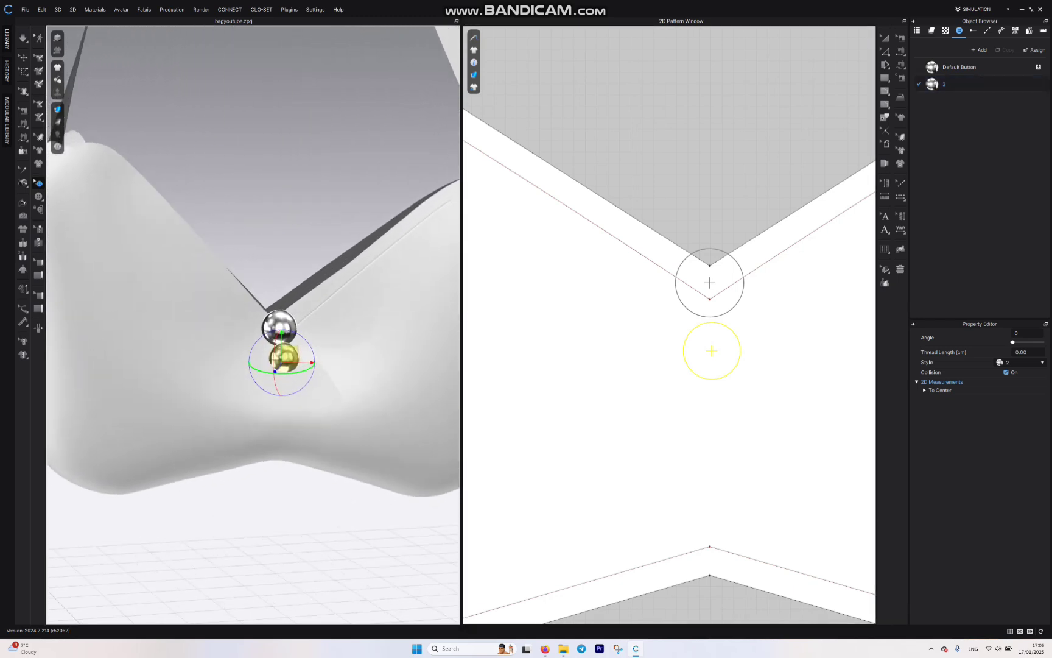
Step: Set button style 2's thickness to 30 mm
click(972, 84)
click(1013, 439)
text(30)
key(Return)
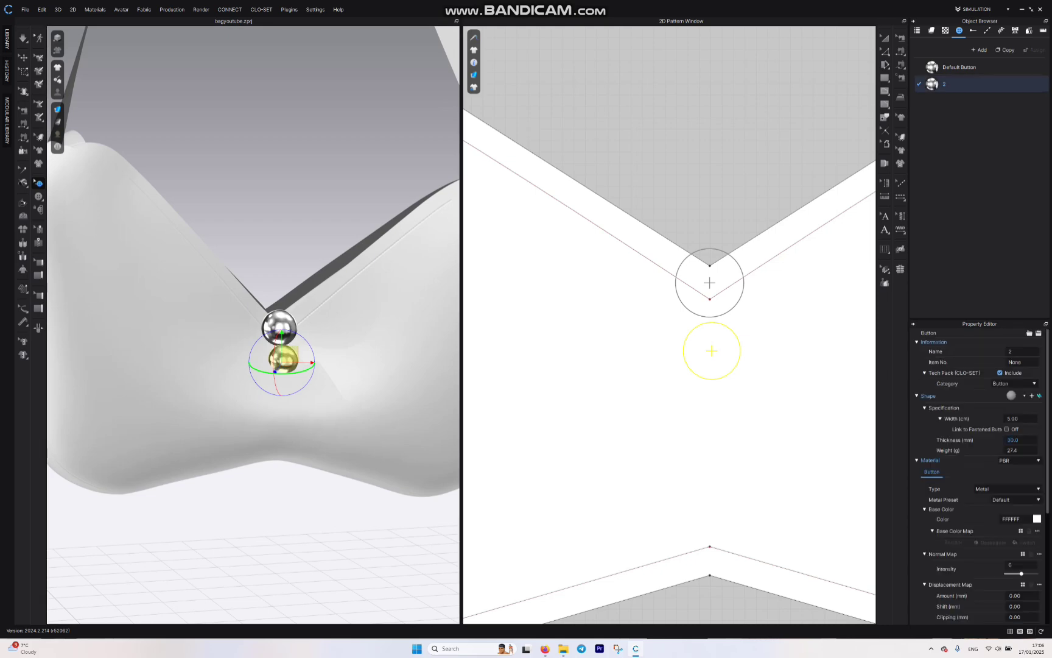
right_drag(243, 378, 272, 383)
Step: Duplicate button style 2, rename the copy as 3, and set its width to 4 cm and thickness to 25 mm
click(1005, 50)
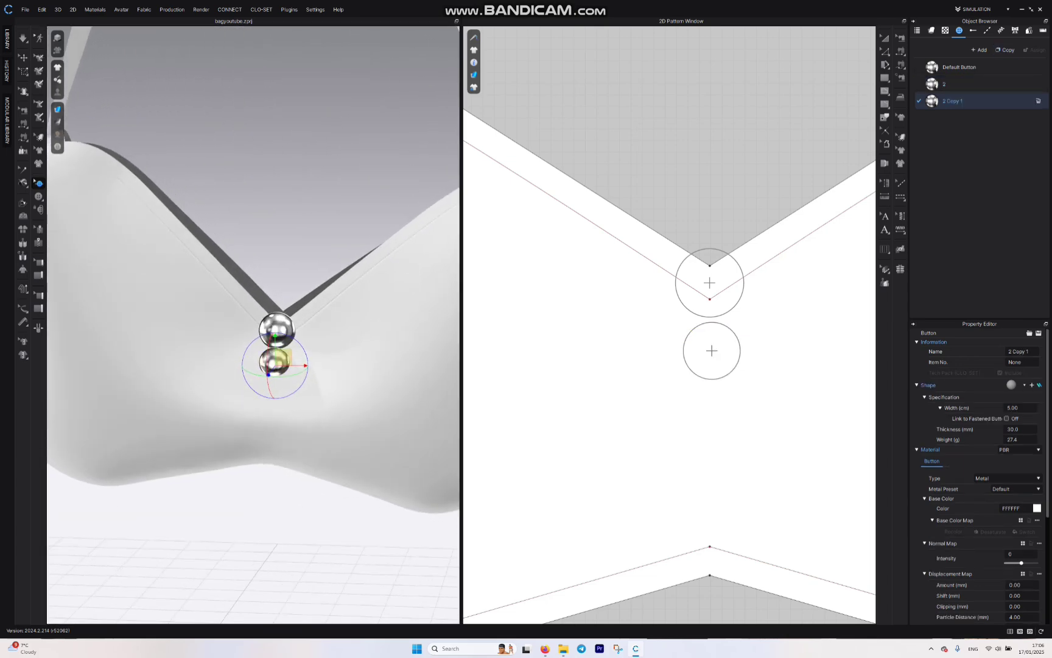
double_click(953, 101)
text(3)
key(Return)
click(1013, 408)
text(4)
key(Return)
click(1014, 430)
text(25)
key(Return)
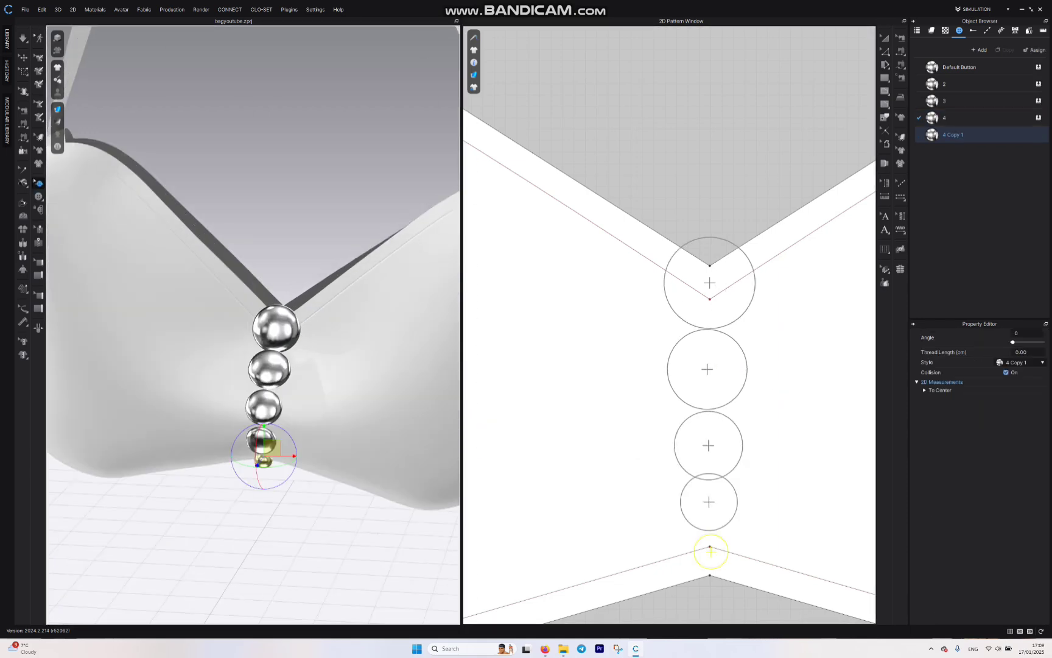
Step: Turn off collision for the second and third buttons from the notch
click(707, 369)
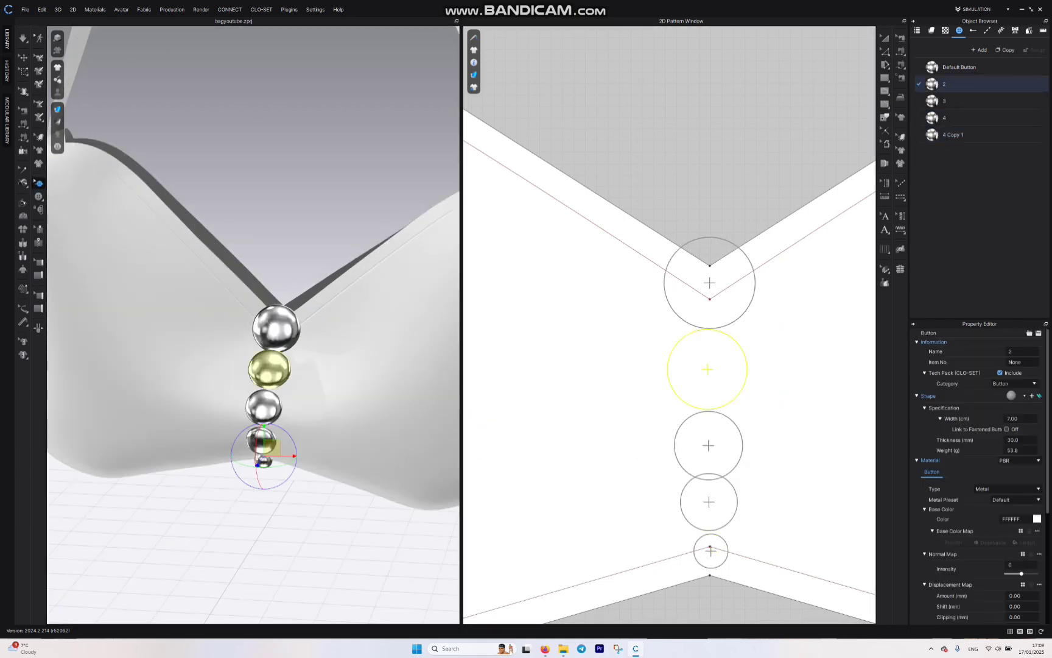
click(781, 390)
click(707, 370)
click(1006, 373)
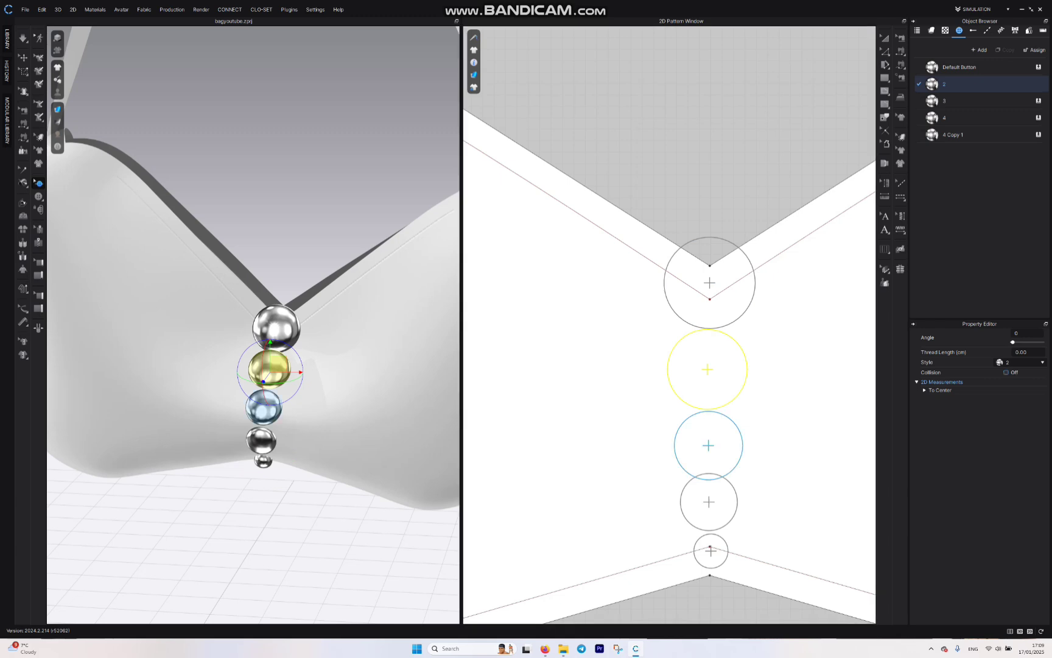
click(759, 444)
click(708, 445)
click(1006, 372)
Step: Turn off collision for the two smallest buttons at the lower end of the row
click(262, 440)
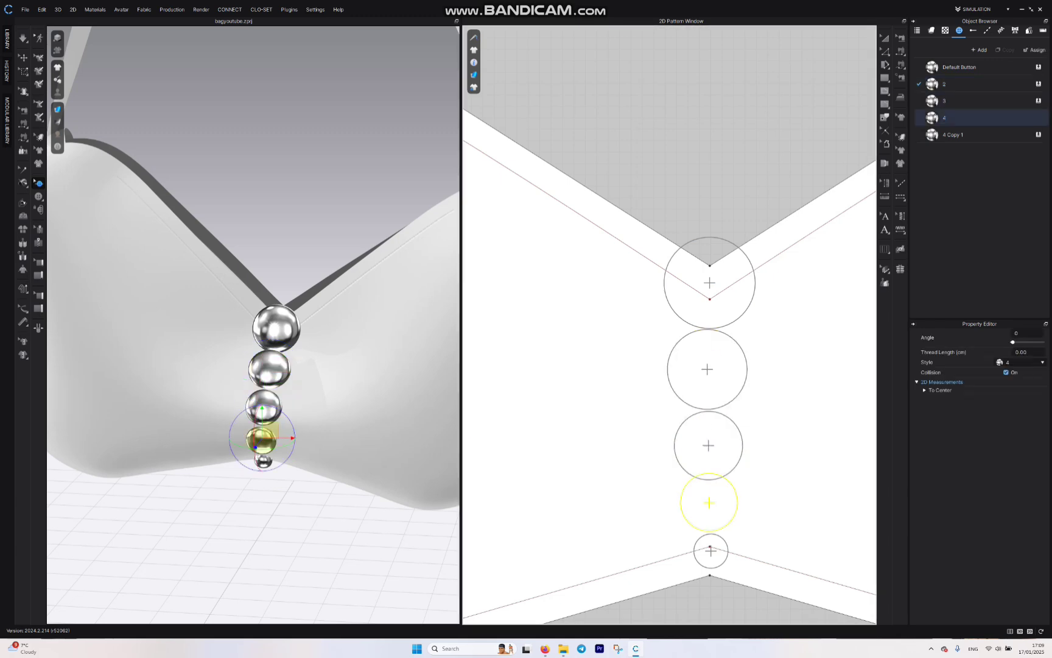
click(263, 461)
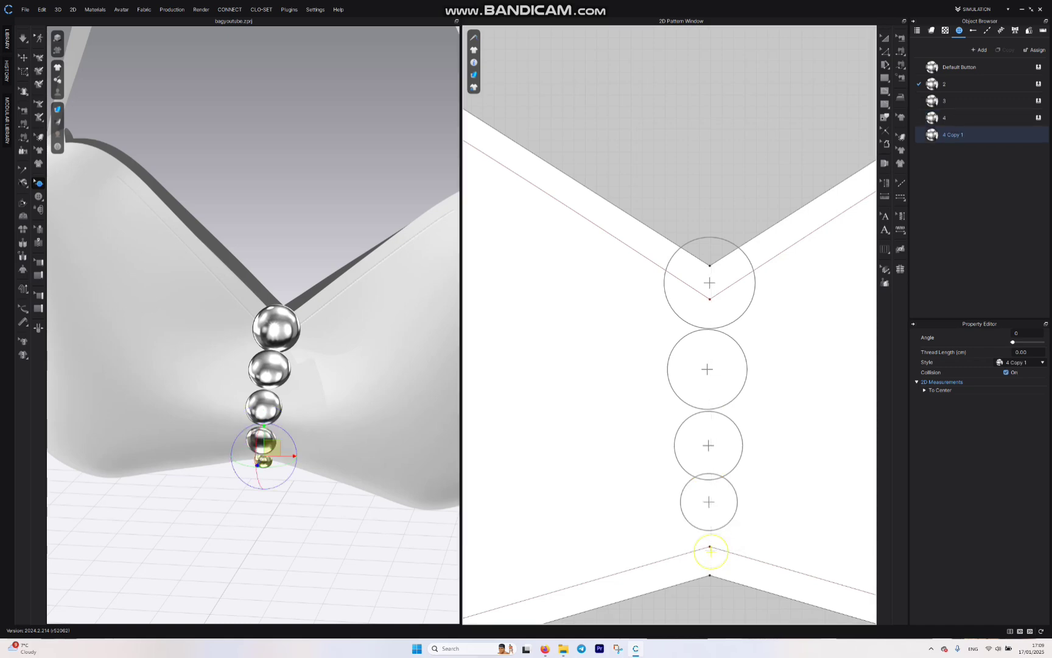
click(1006, 372)
scroll(277, 329, down, 4)
right_drag(277, 329, 265, 298)
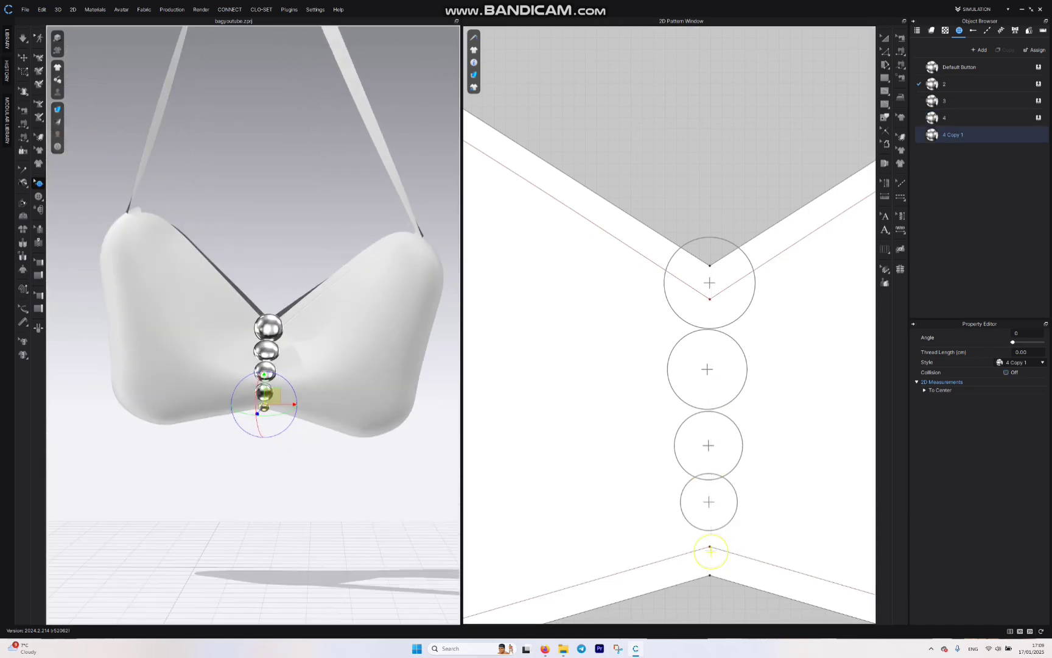
Step: Draw a scalloped internal line about 53 cm long down one side of the button row on the bag's front panel
scroll(590, 283, down, 5)
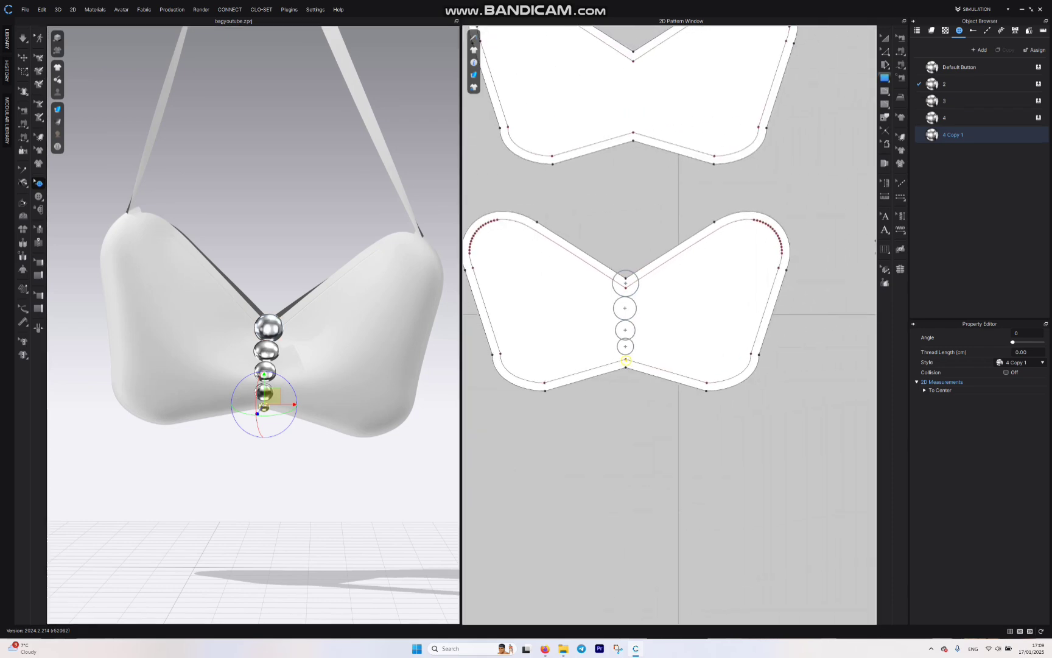
click(885, 91)
click(926, 92)
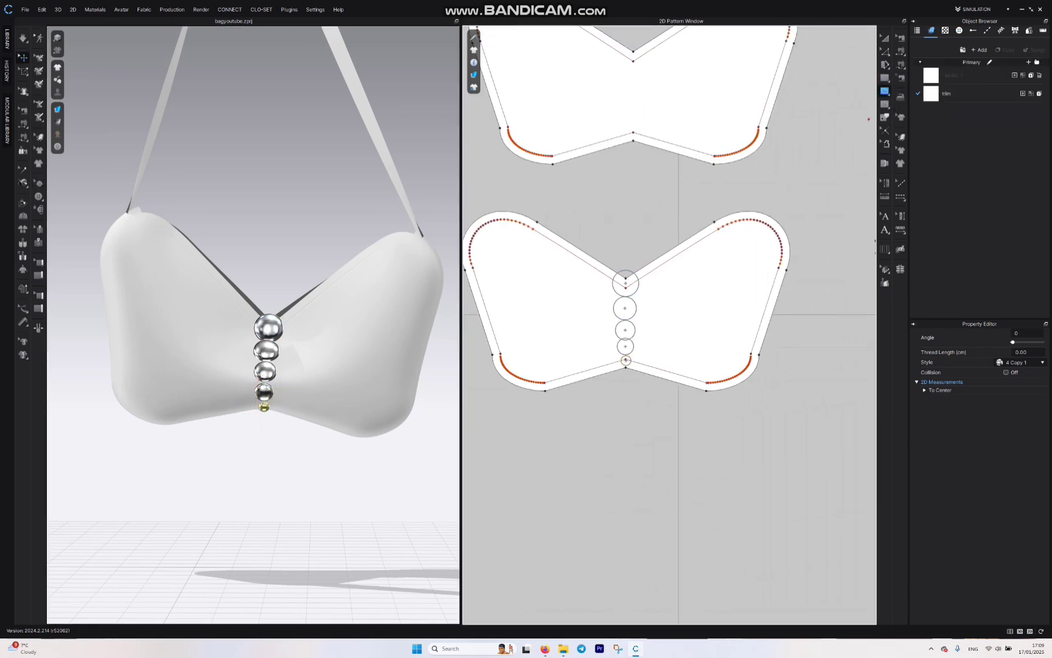
scroll(679, 307, down, 4)
scroll(677, 301, up, 9)
middle_drag(638, 289, 608, 342)
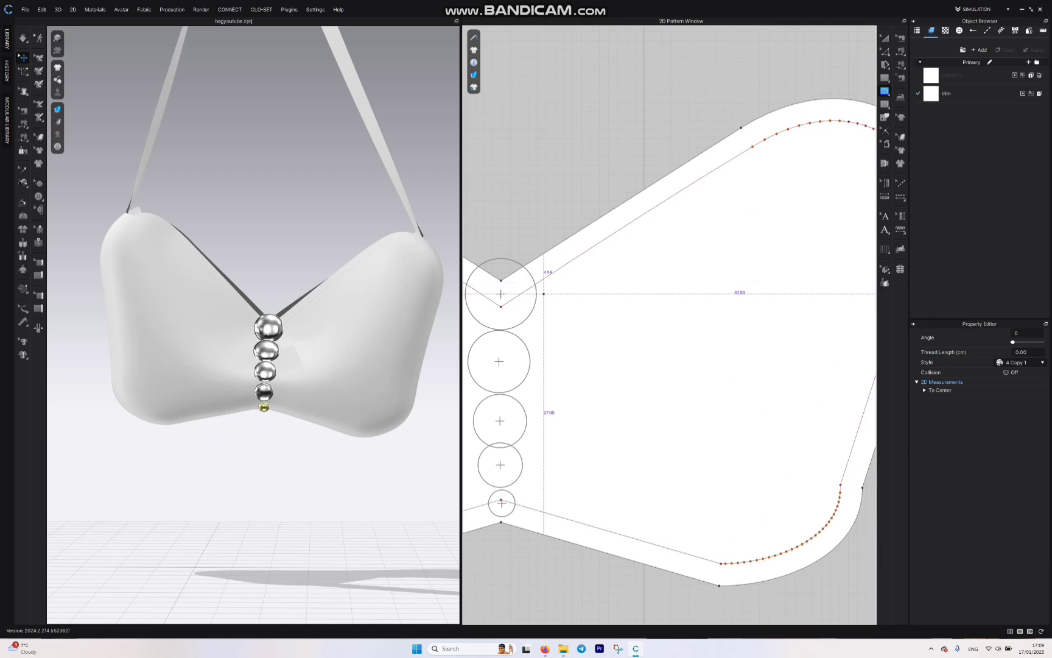
drag(545, 290, 562, 303)
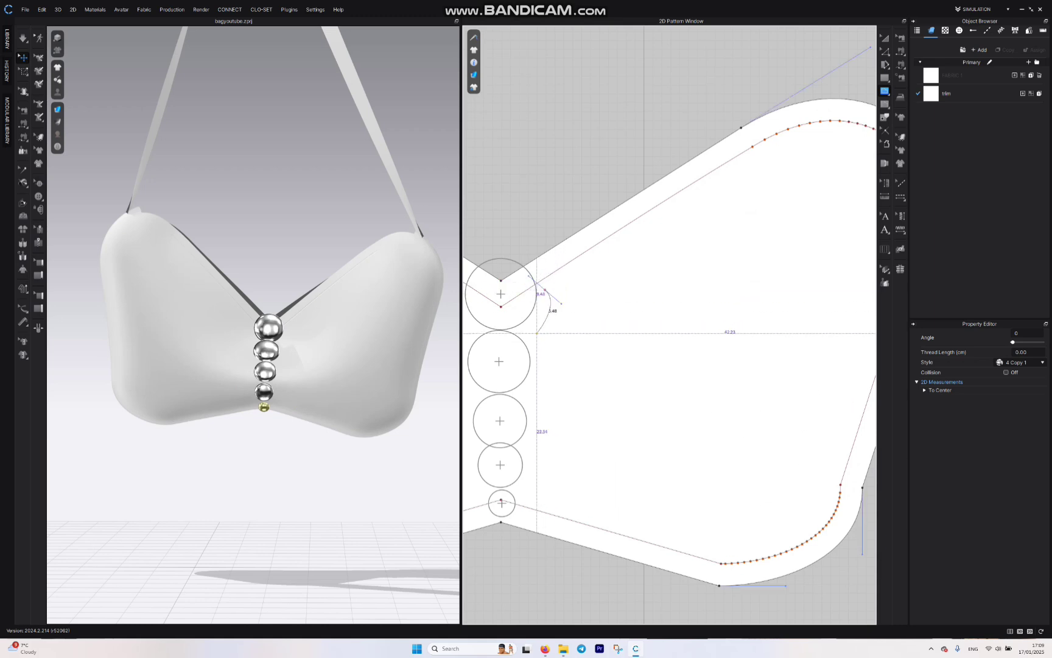
click(536, 333)
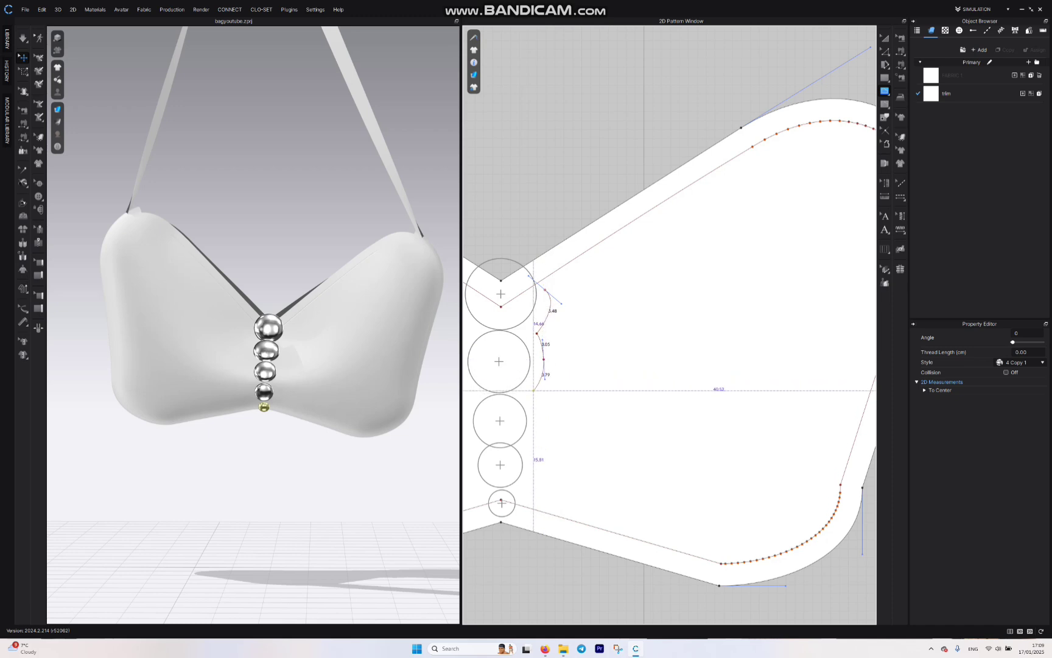
click(533, 390)
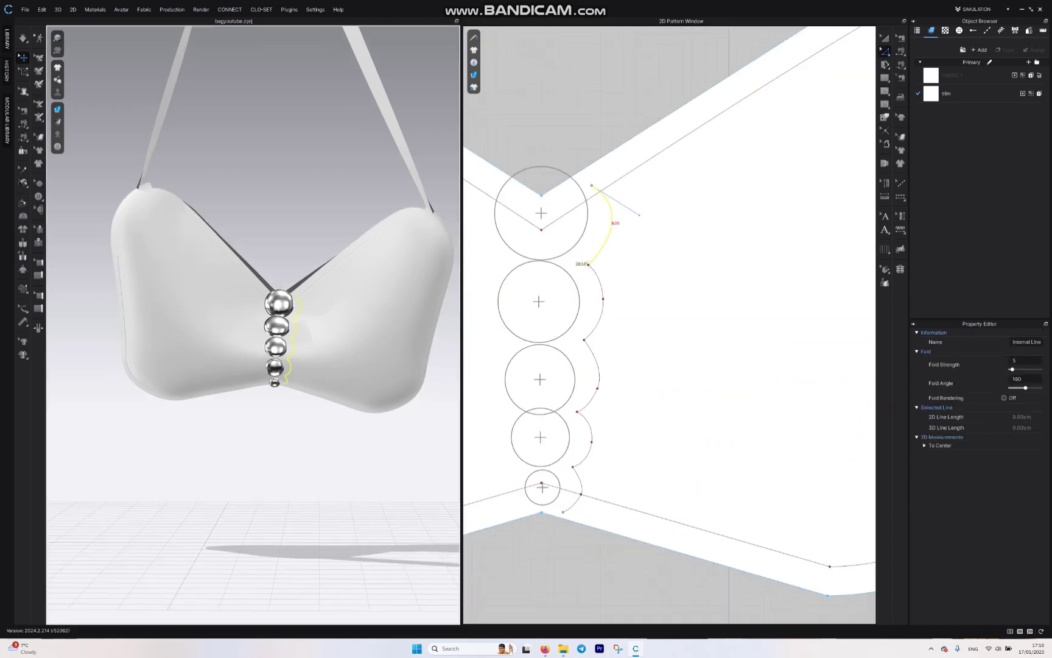
Step: Copy the scalloped internal line and mirror-paste it symmetrically on the other side of the button row
double_click(609, 203)
right_click(608, 203)
click(628, 232)
middle_drag(578, 282, 642, 254)
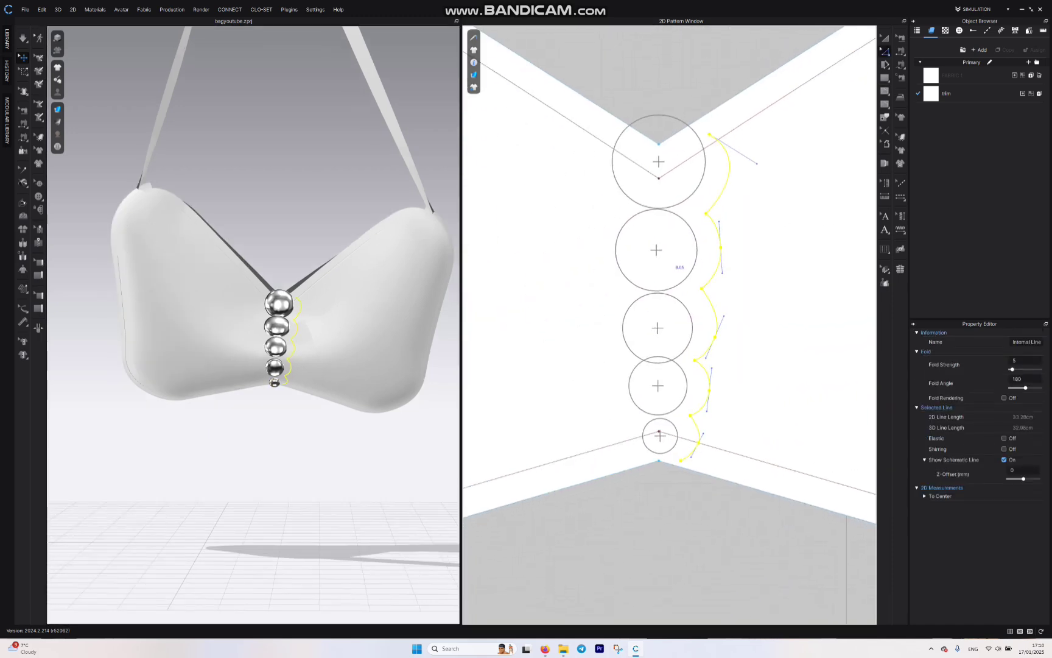
right_click(560, 265)
click(585, 280)
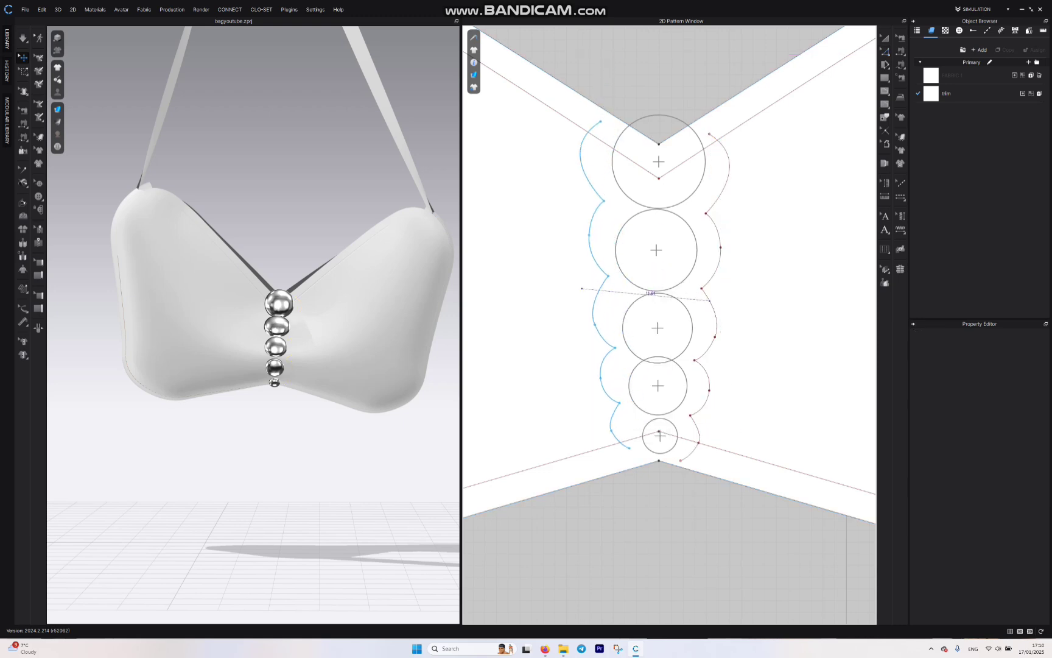
click(587, 300)
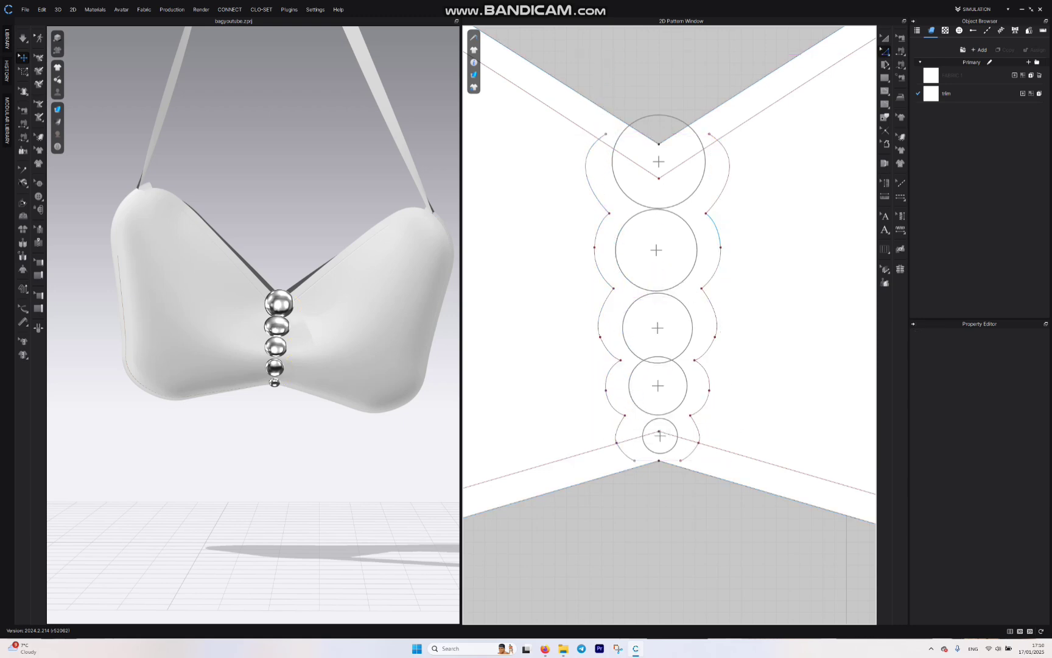
Step: Draw two curved internal lines, each about 40 cm long, fanning from beside the larger buttons toward the right wing's upper corner
middle_drag(829, 228, 599, 245)
scroll(599, 245, up, 4)
scroll(599, 245, down, 5)
scroll(599, 246, down, 6)
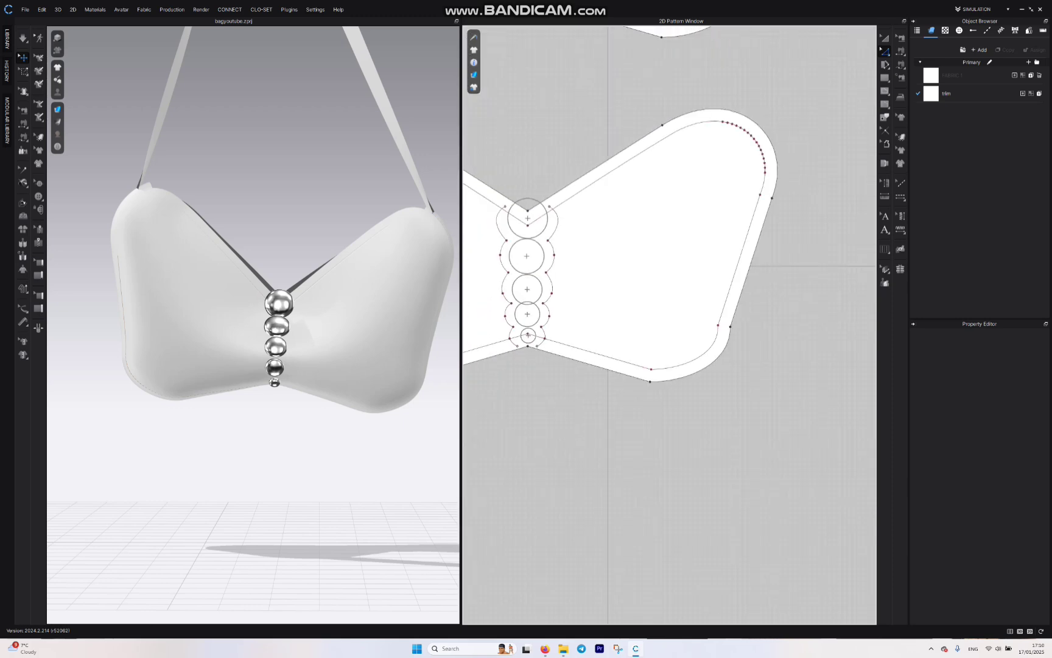
scroll(566, 257, up, 5)
scroll(618, 219, down, 4)
middle_drag(618, 219, 610, 231)
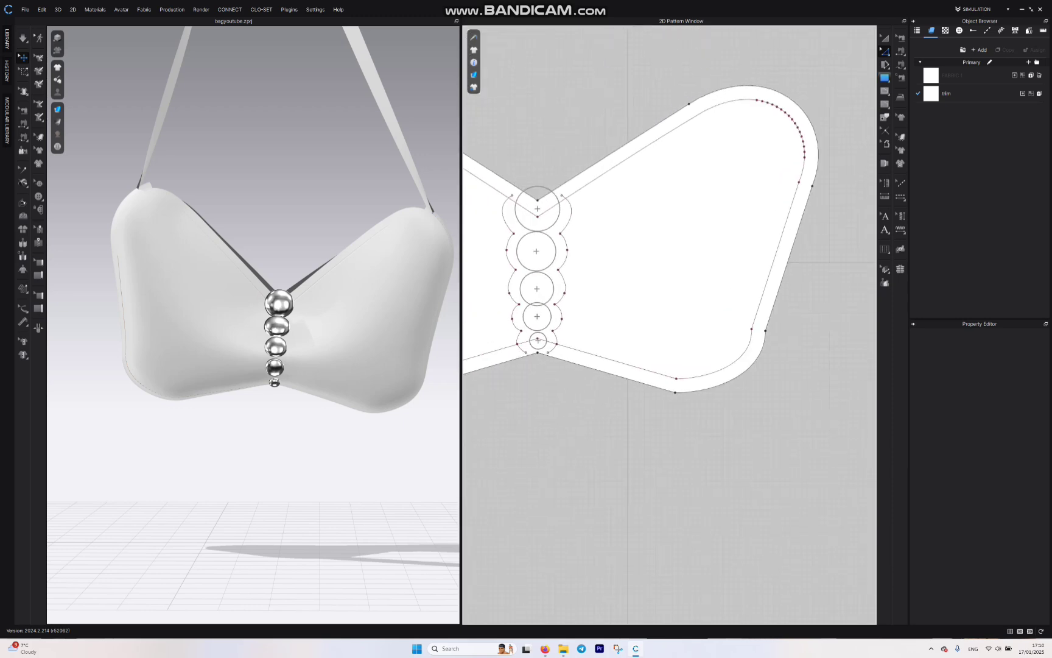
click(885, 91)
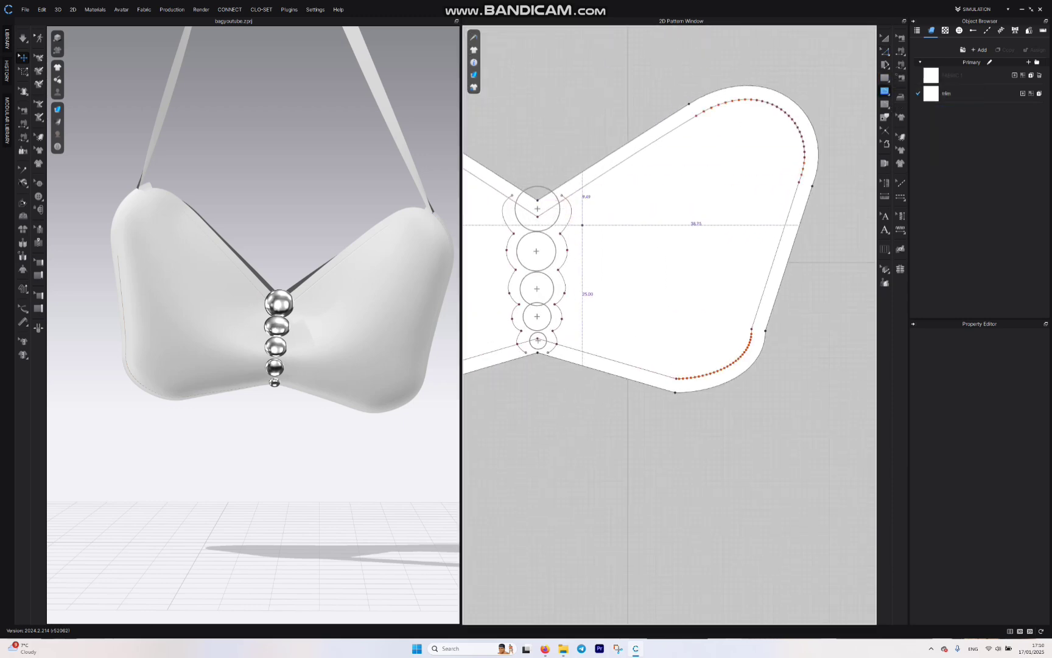
drag(571, 234, 634, 190)
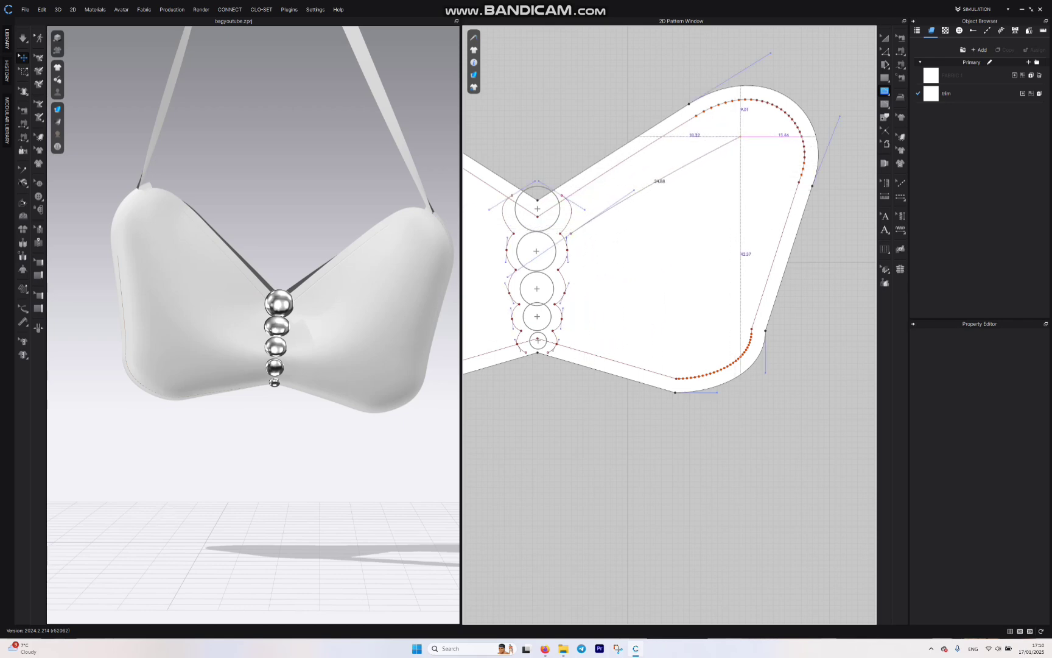
drag(742, 136, 772, 136)
double_click(781, 141)
click(565, 274)
drag(757, 182, 780, 184)
double_click(777, 186)
Step: Draw two more gently curved internal lines, each about 30 cm long, across the middle and lower part of the right wing
click(572, 296)
double_click(737, 246)
drag(571, 331, 689, 316)
double_click(723, 308)
Step: Copy the four fanned internal lines and mirror-paste them symmetrically onto the left wing of the front panel
click(634, 190)
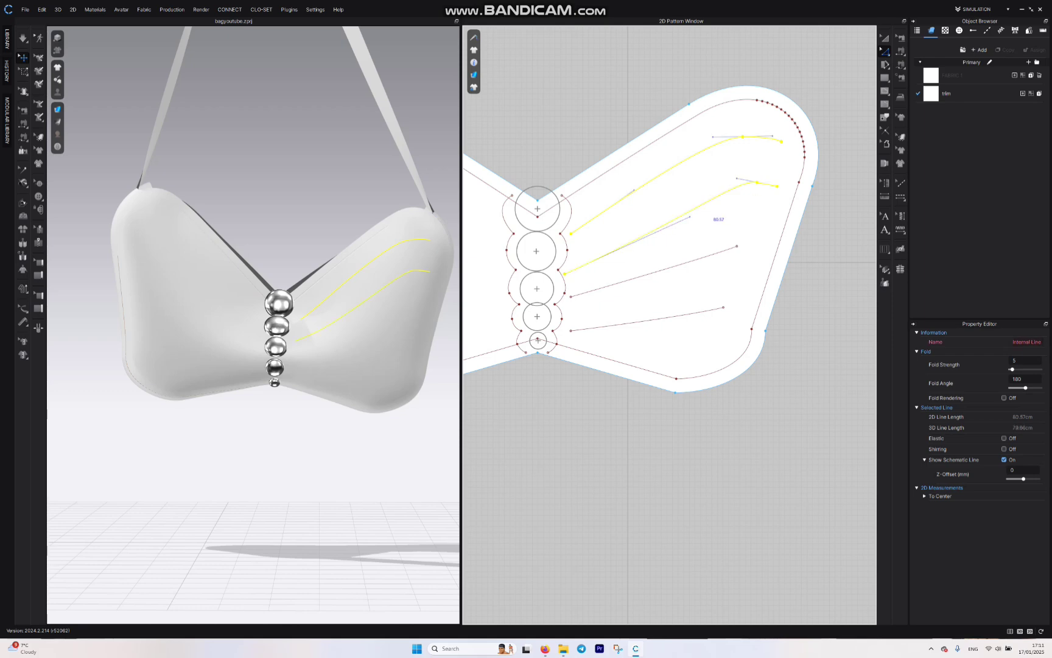
shift+click(702, 257)
shift+click(695, 313)
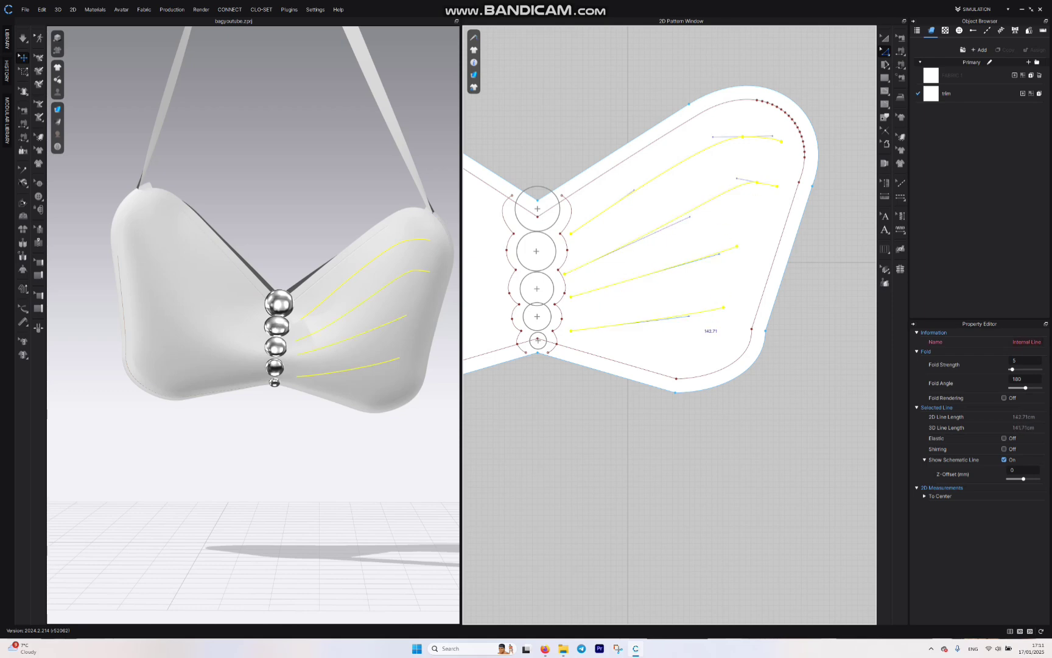
right_click(696, 312)
click(714, 342)
middle_drag(600, 320, 737, 283)
right_click(616, 231)
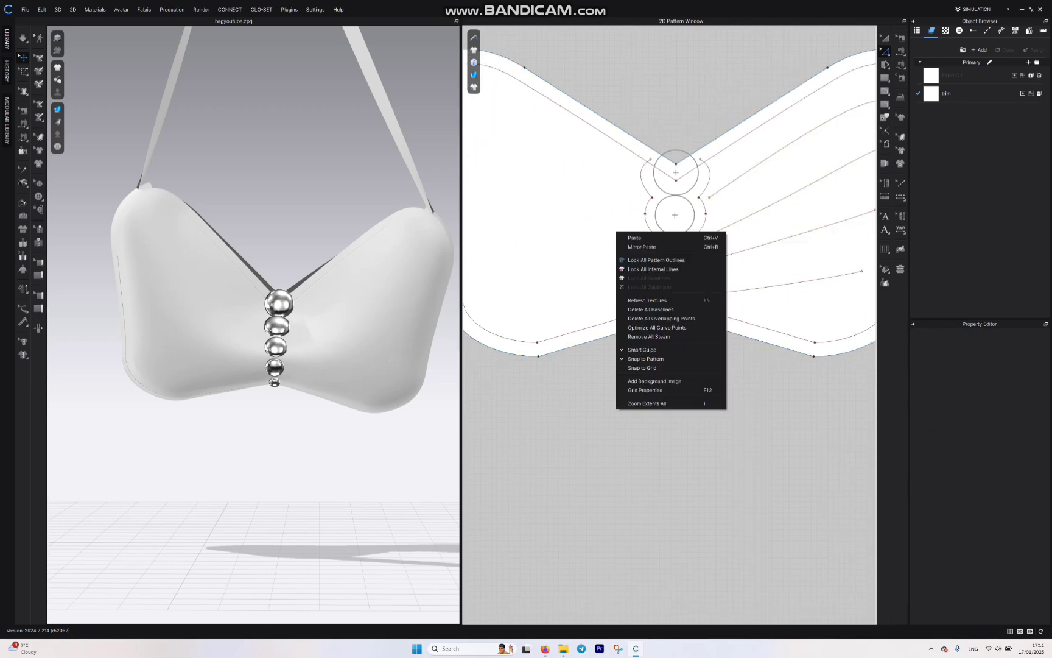
click(642, 247)
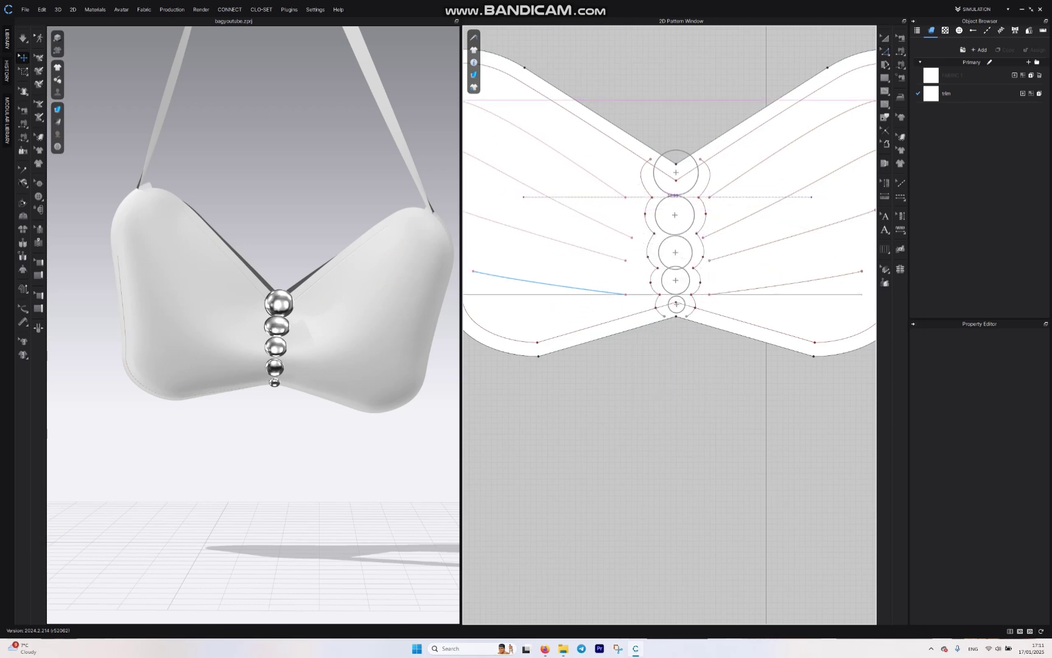
click(533, 197)
Step: Set the fold angle of the selected internal lines on both bag panels to 230
scroll(669, 322, down, 5)
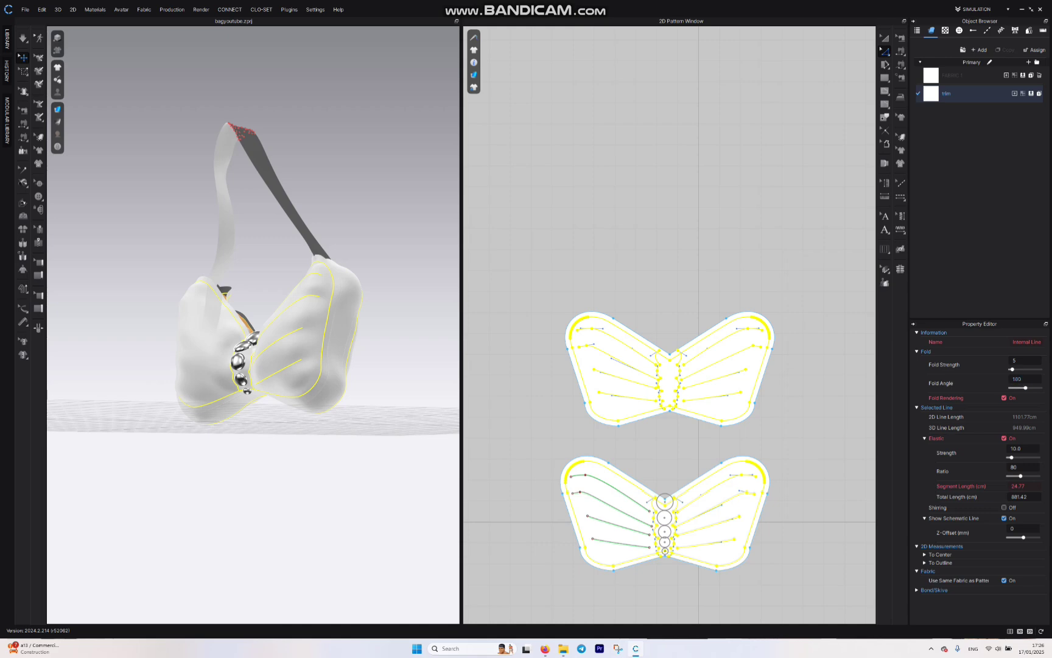
click(1025, 378)
text(230)
key(Return)
Step: Simulate the bag so the folded internal lines shape the wings, and save the project
key(space)
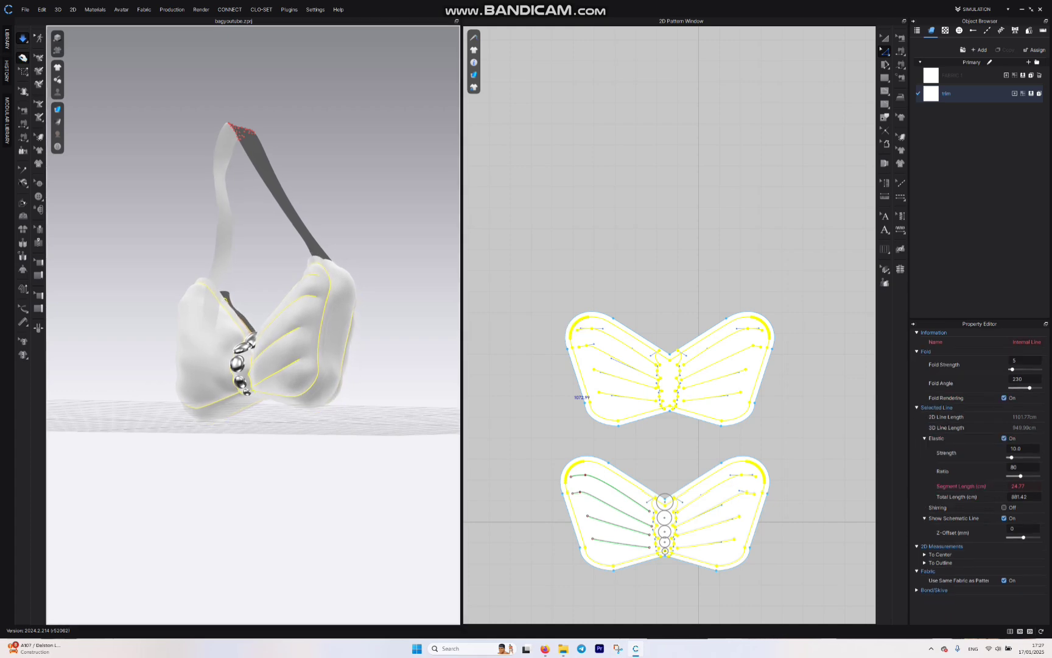
right_drag(256, 390, 316, 433)
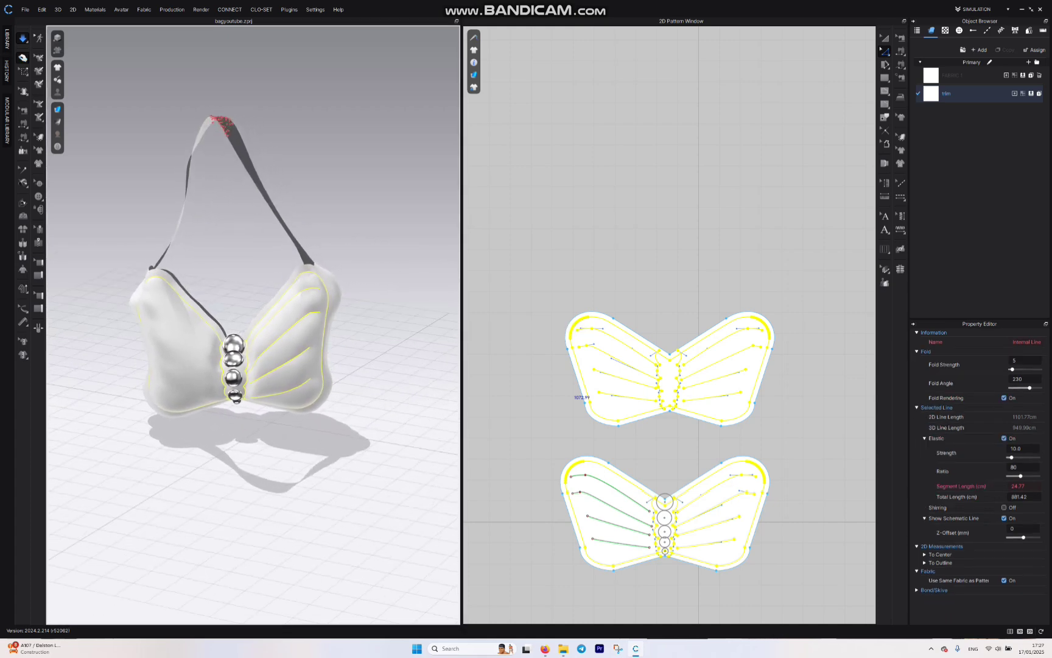
click(377, 377)
right_drag(341, 414, 414, 384)
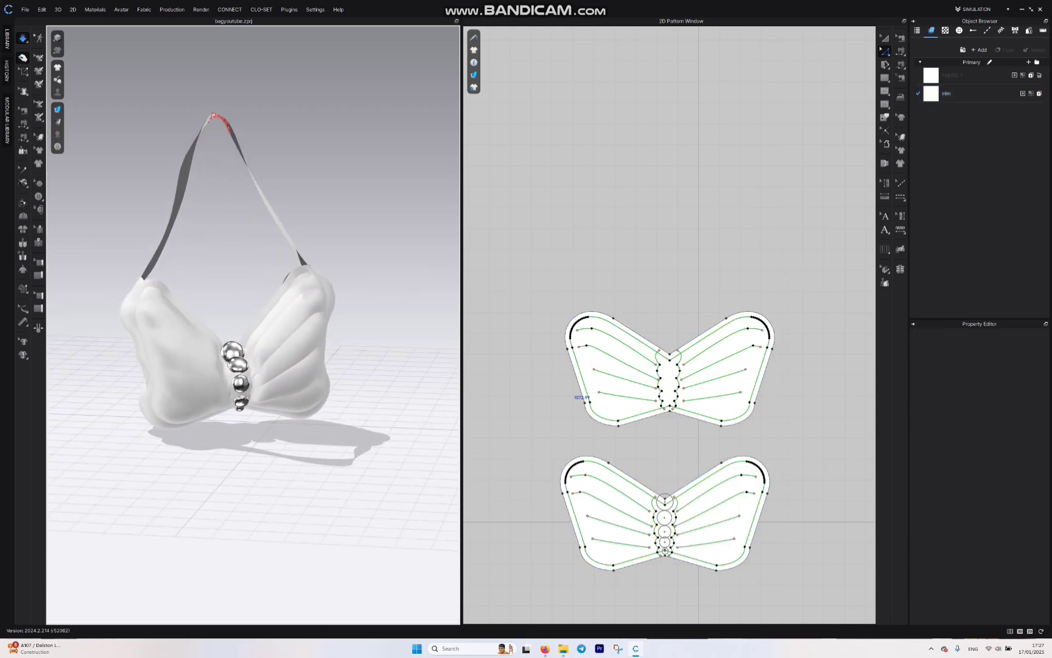
right_drag(183, 439, 438, 405)
key(space)
key(ctrl+s)
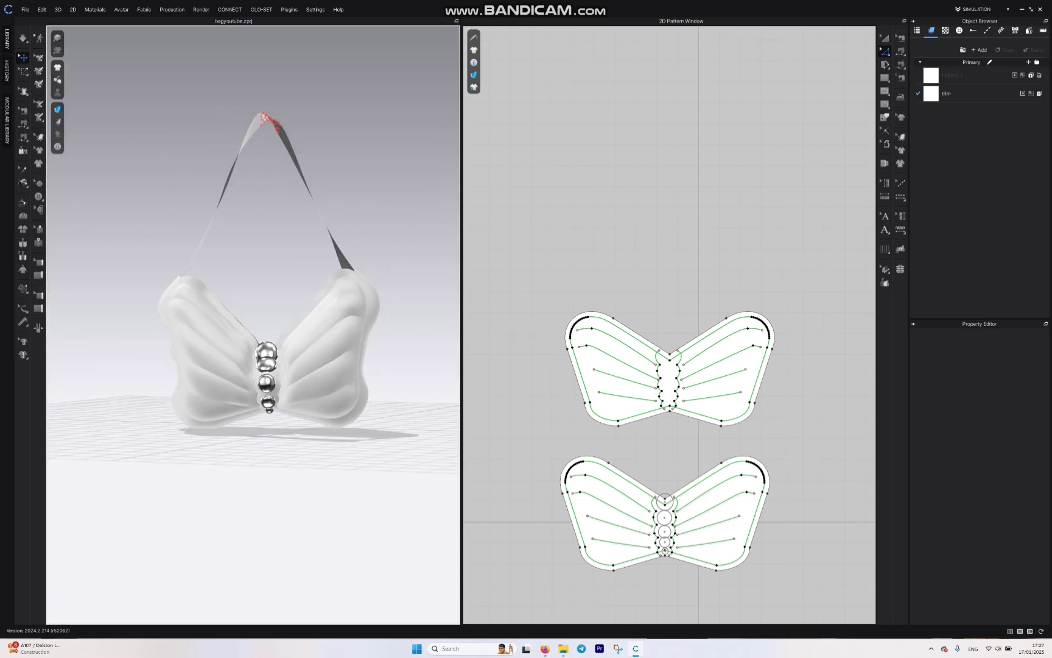
Step: Set the shoulder strap's additional rendering thickness to 20 mm
click(290, 147)
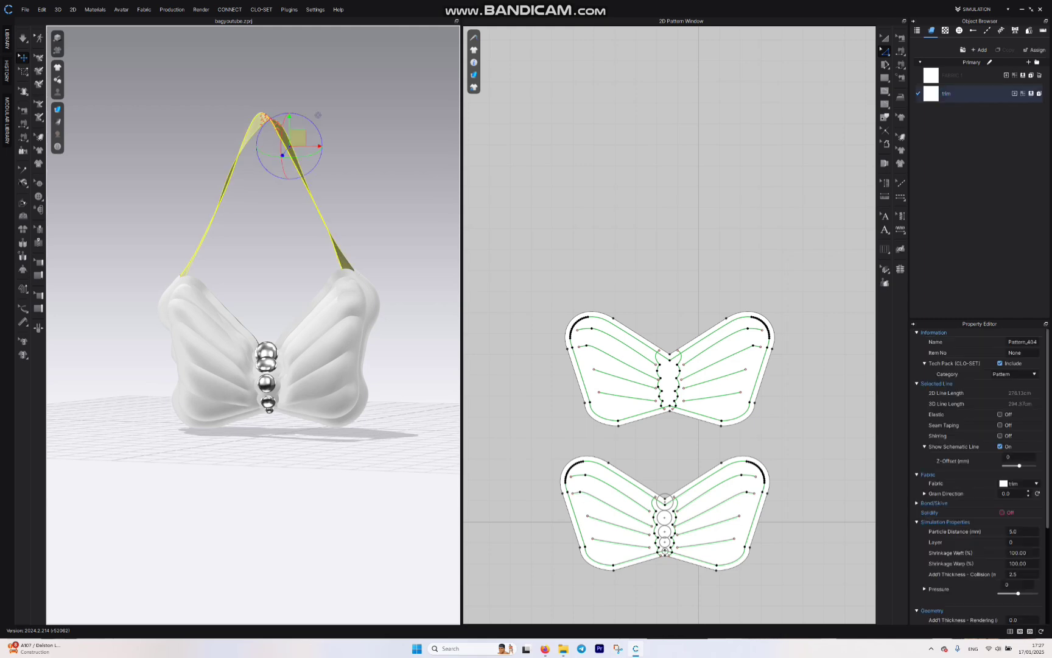
scroll(981, 479, down, 5)
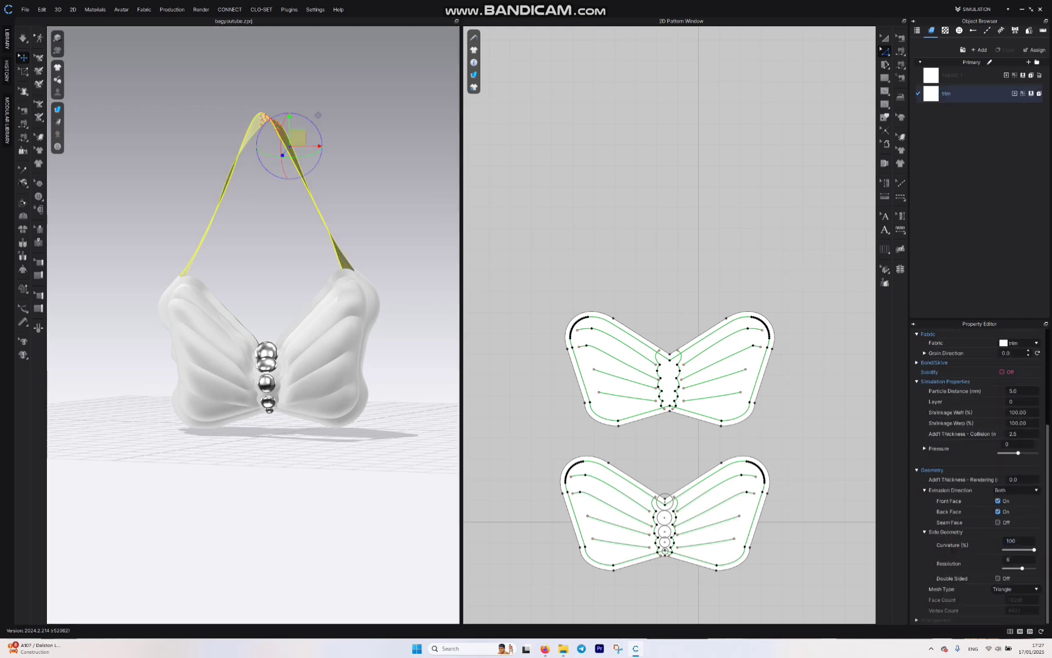
click(1014, 479)
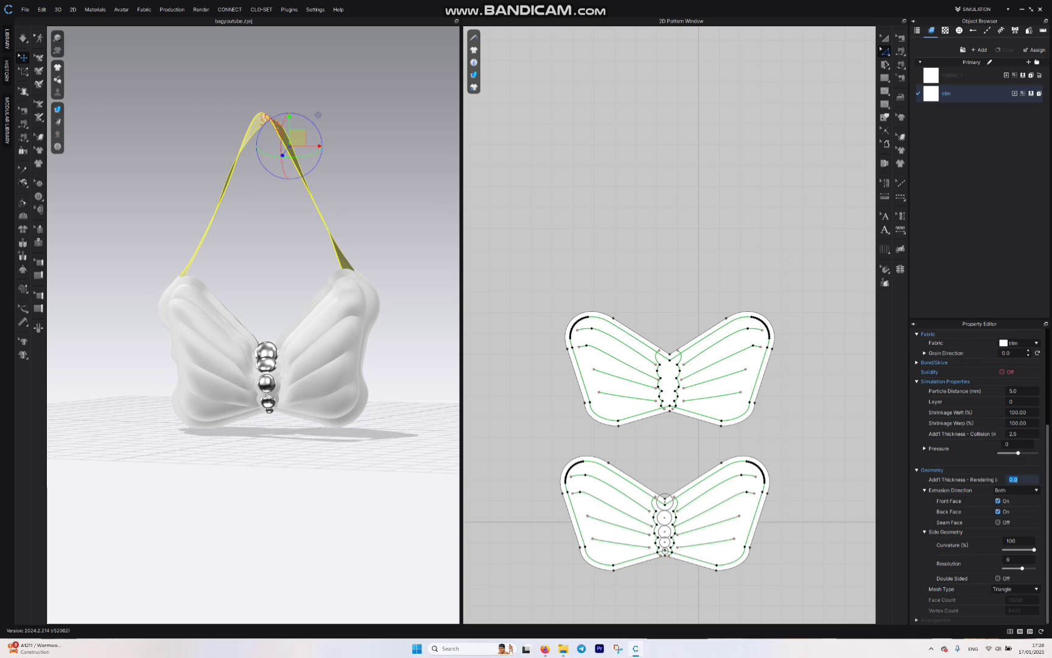
text(20)
key(Return)
Step: Run the simulation briefly to settle the bag and strap, checking them from an angled side view
key(space)
right_drag(304, 366, 226, 413)
scroll(253, 365, down, 3)
scroll(254, 325, up, 5)
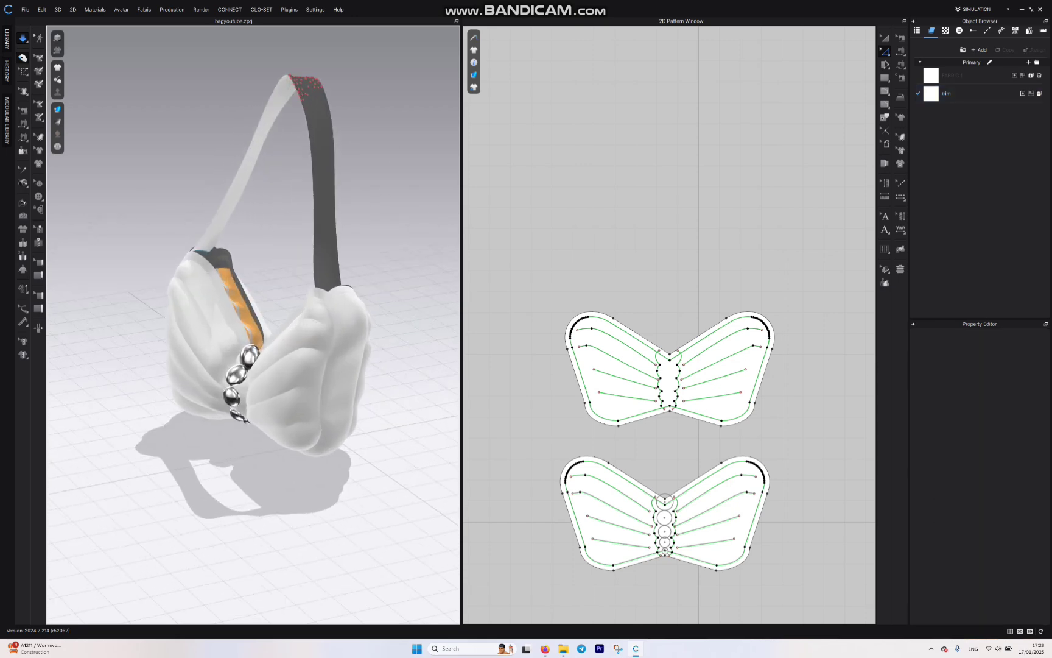
key(space)
Step: Select the shoulder strap and display the garment as Thick Textured Surface to inspect its thickness
click(336, 162)
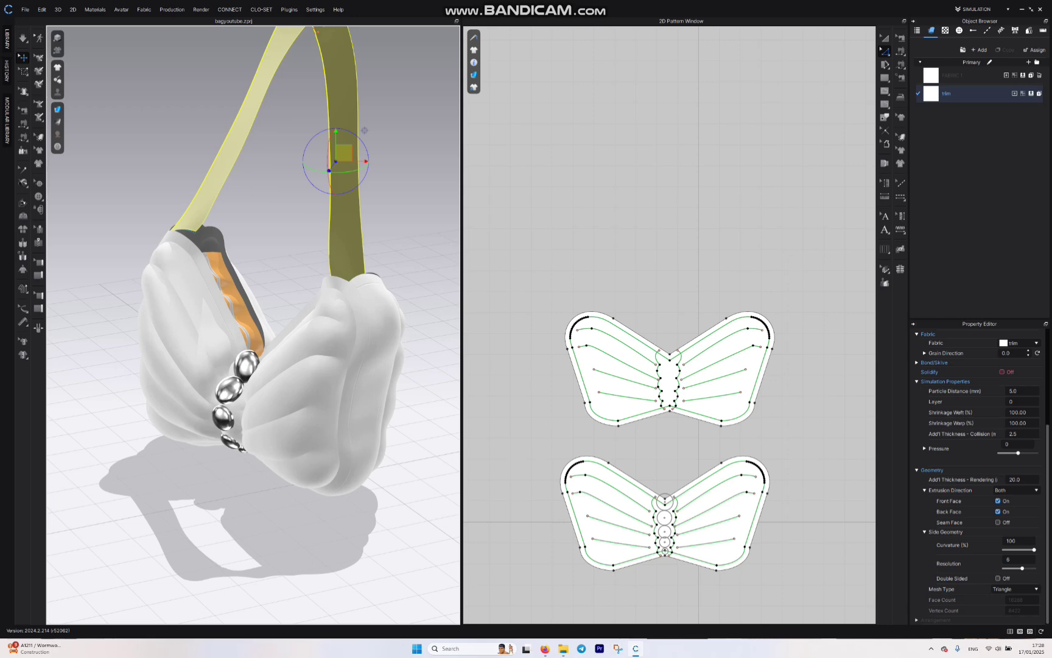
mouse_move(57, 110)
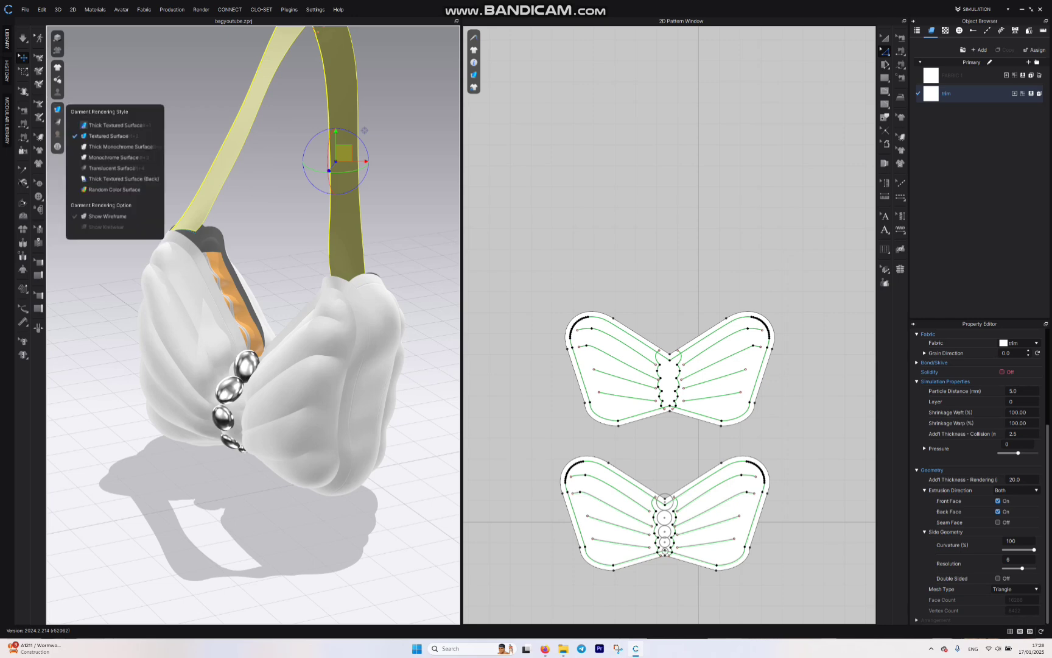
click(110, 124)
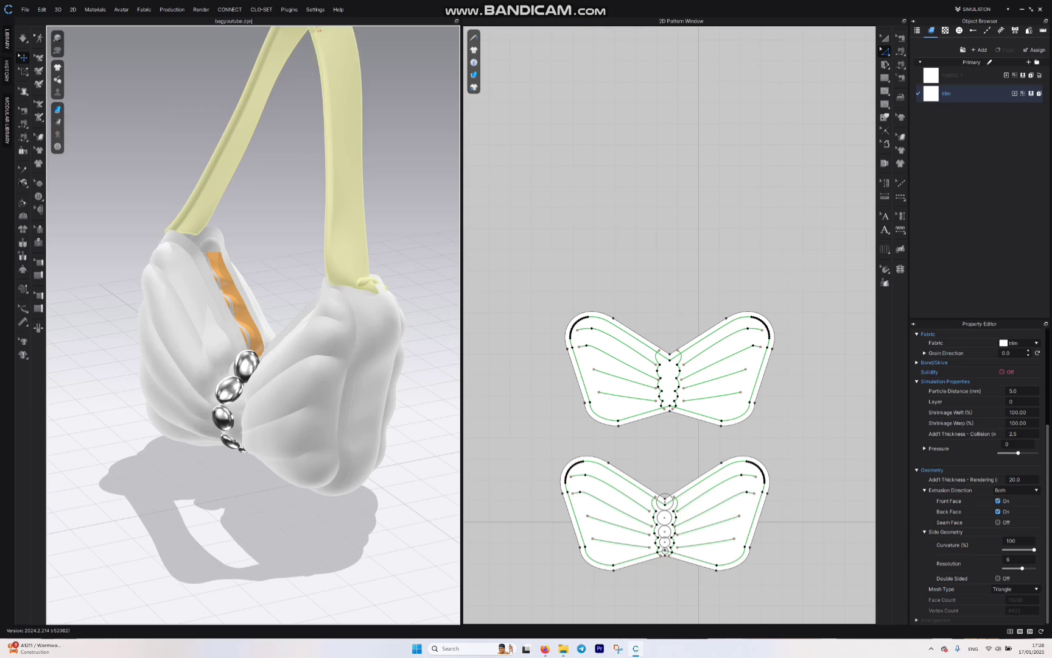
right_drag(243, 396, 322, 381)
middle_drag(304, 366, 294, 451)
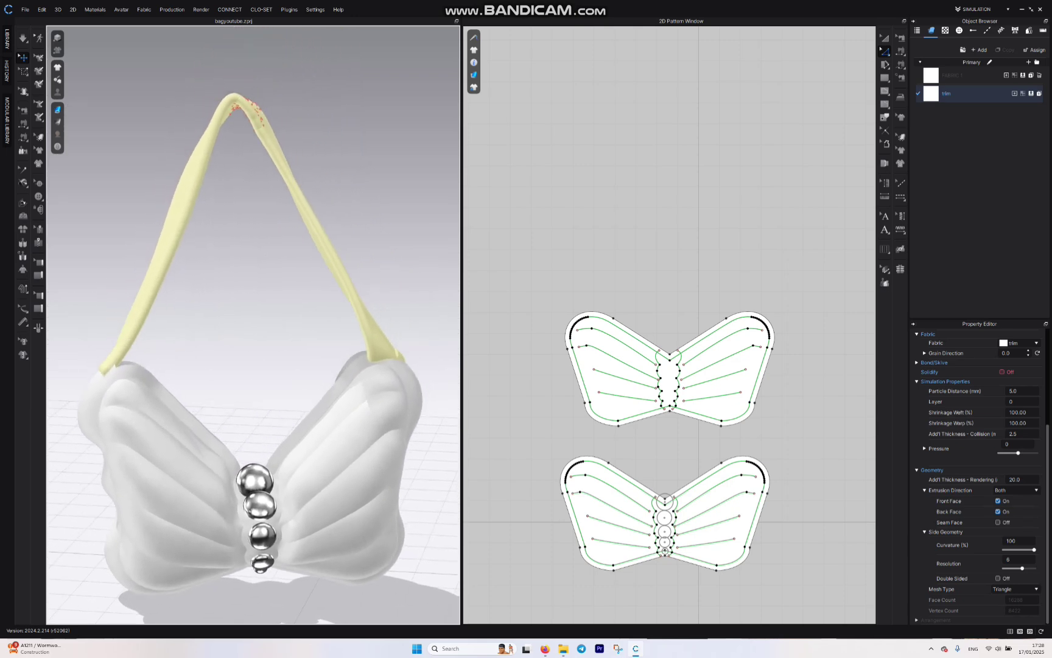
Step: Set the shoulder strap's additional rendering thickness to 10 mm and simulate the bag
click(1021, 479)
text(10)
key(Return)
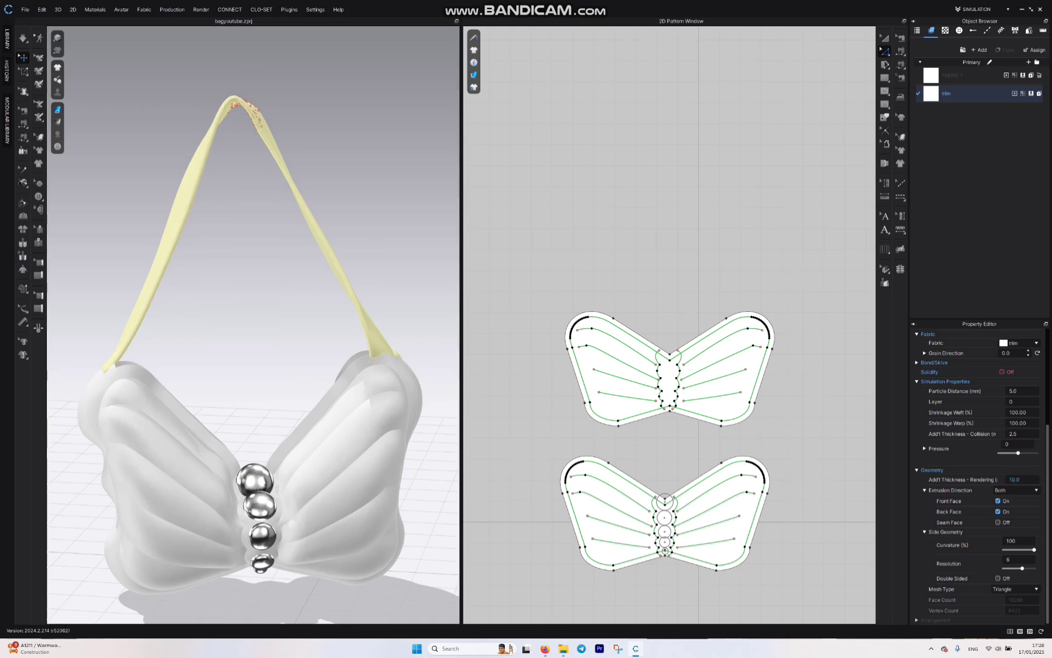
key(space)
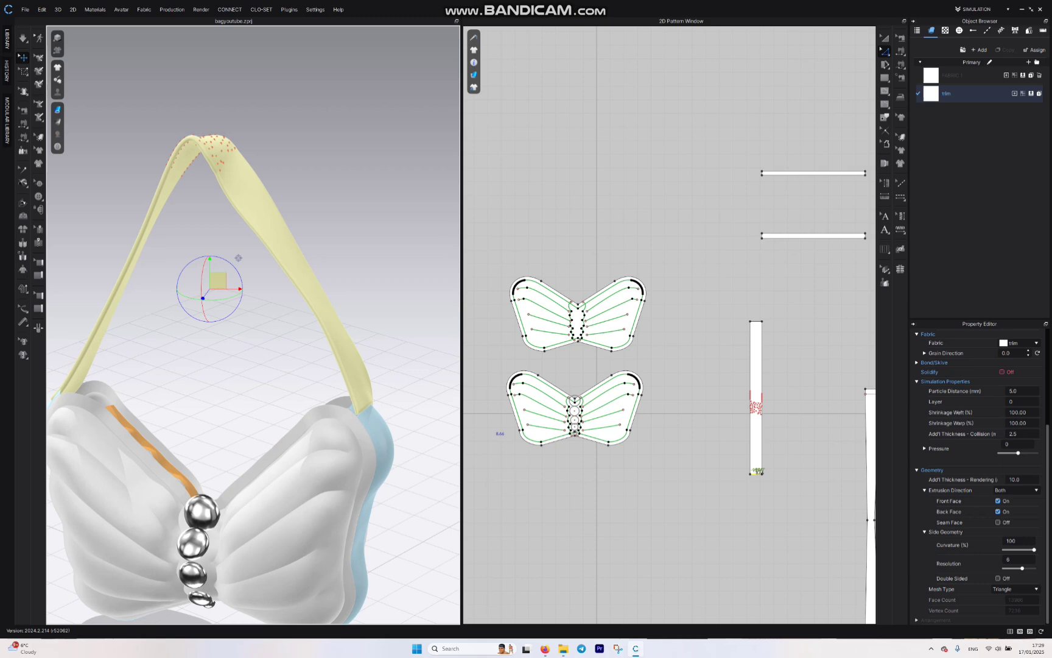
Step: Unfreeze the side strip between the bag's two panels and simulate the bag again
right_click(372, 435)
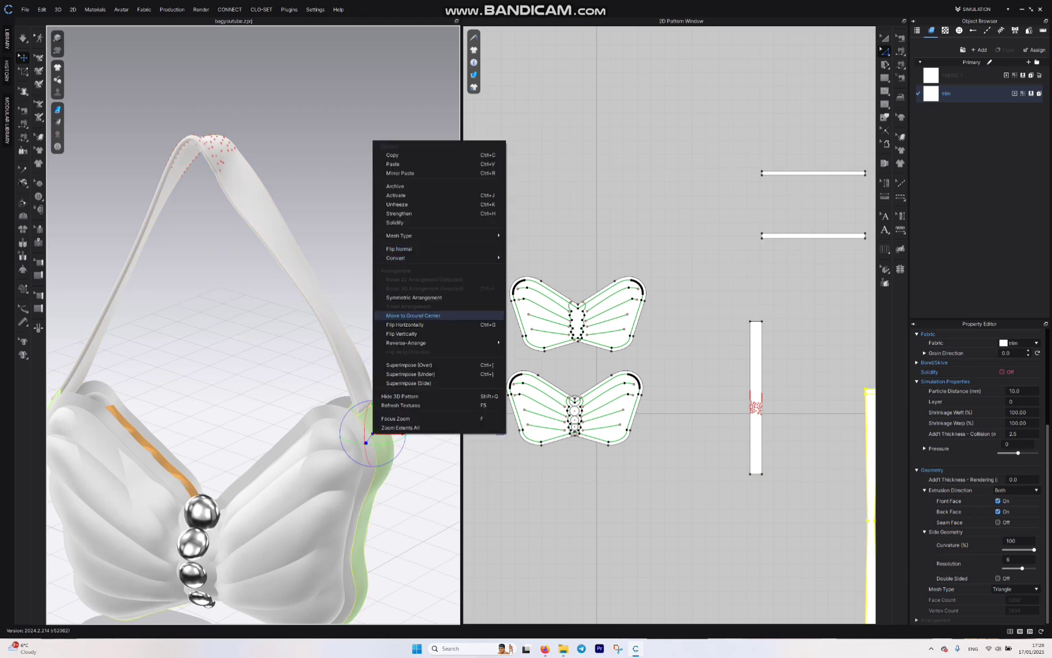
click(397, 204)
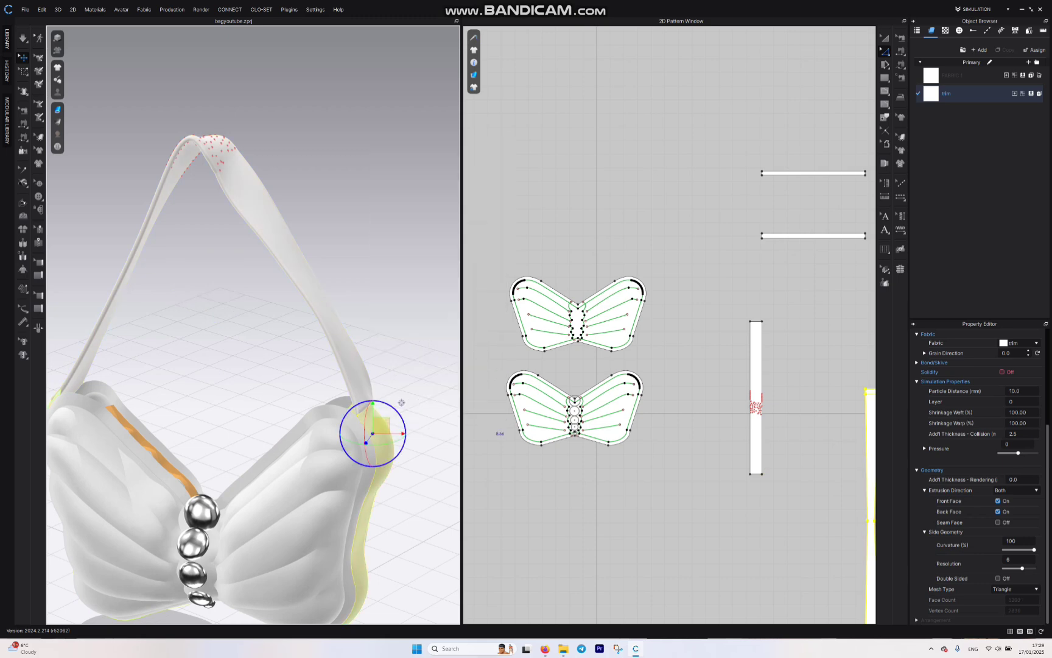
scroll(401, 402, down, 5)
key(space)
key(space)
middle_drag(319, 381, 345, 357)
right_drag(345, 357, 395, 324)
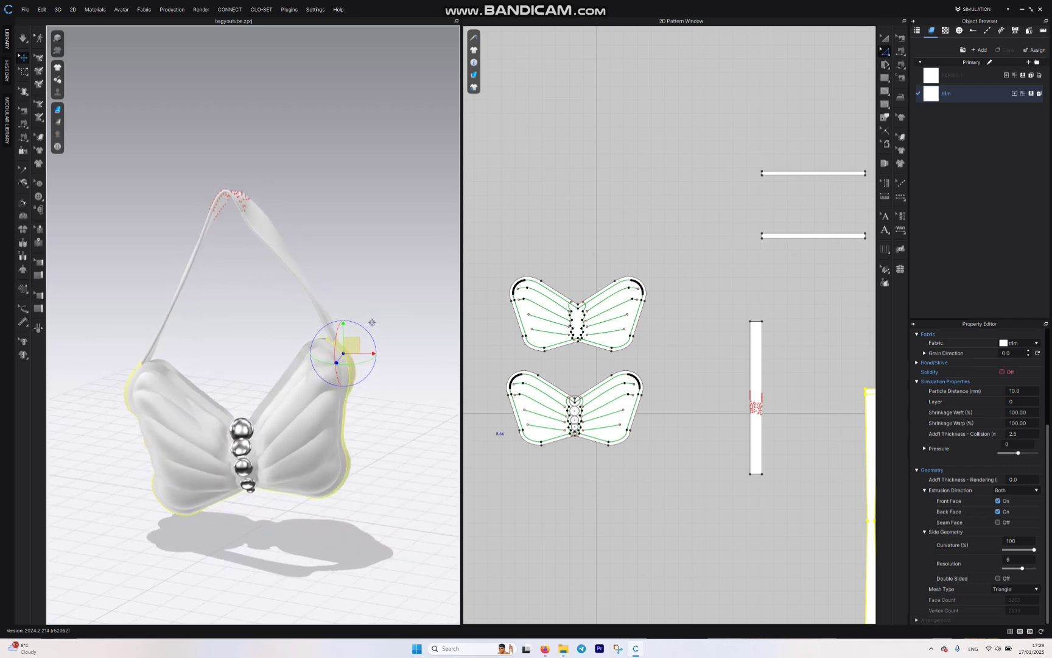
Step: Save the project and select all of the bag's pattern pieces
click(372, 322)
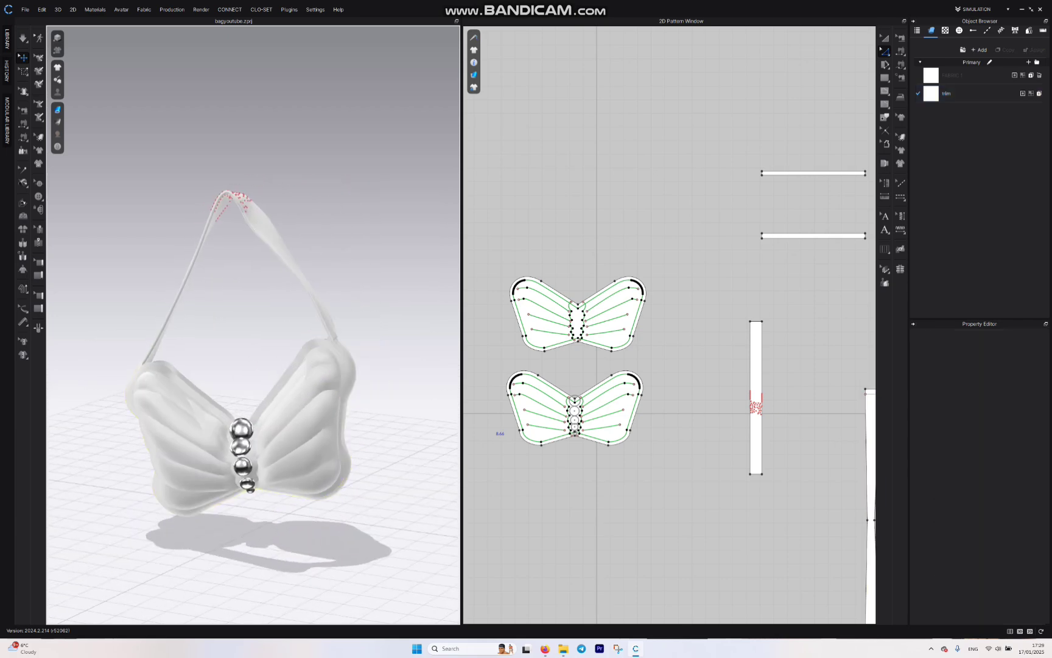
key(ctrl+s)
click(952, 76)
click(950, 94)
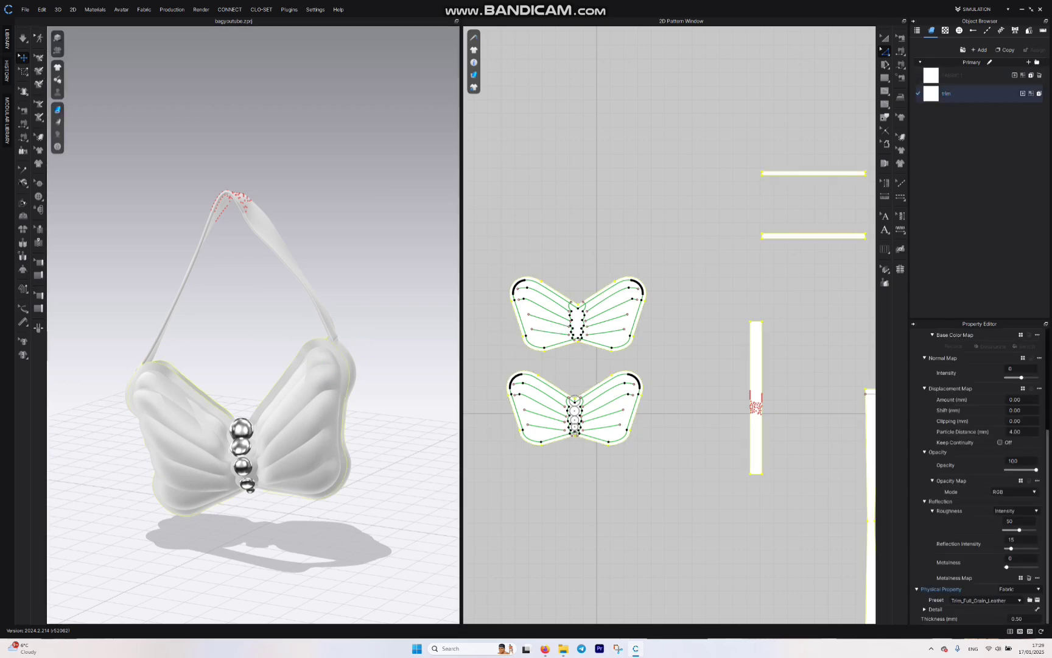
scroll(649, 304, down, 5)
drag(786, 211, 575, 520)
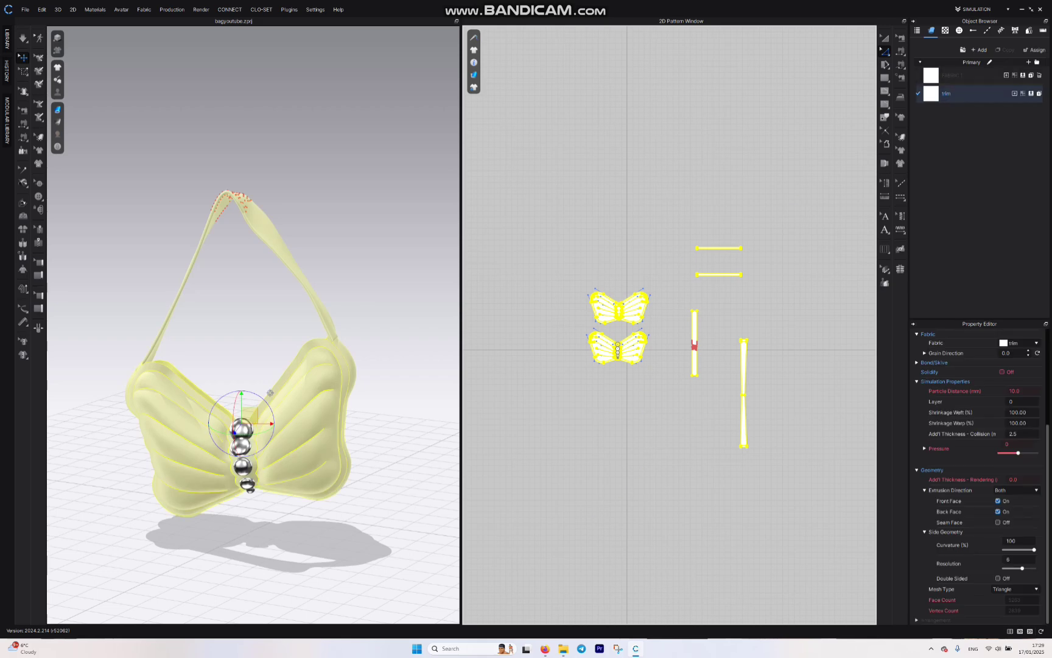
Step: Set the trim fabric's base color to coral pink E56A79 and its material type to Metal
click(963, 94)
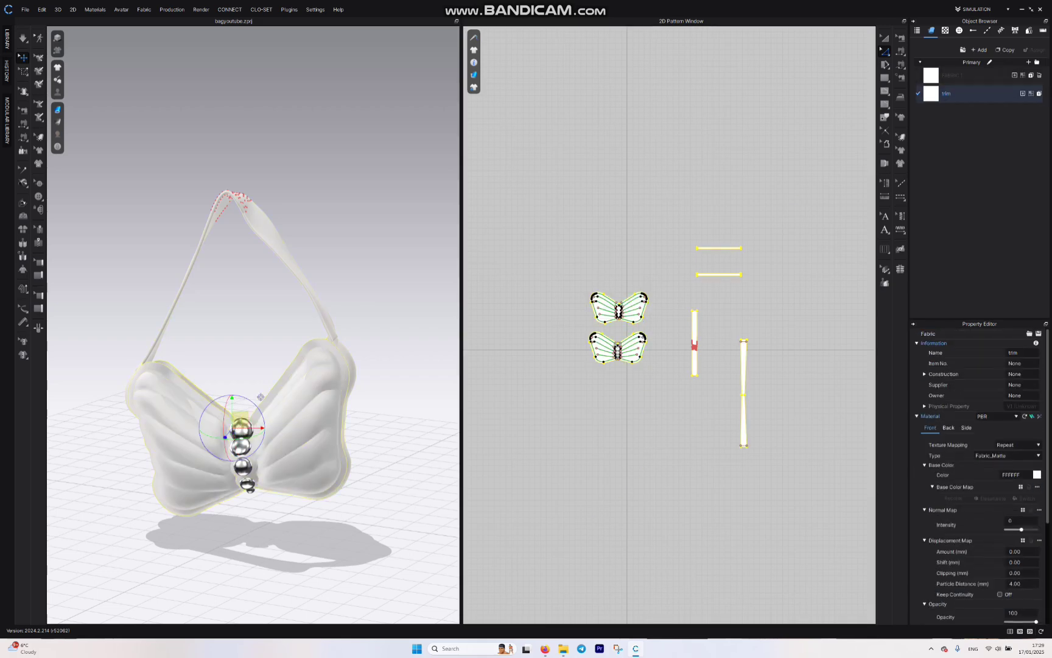
click(1038, 474)
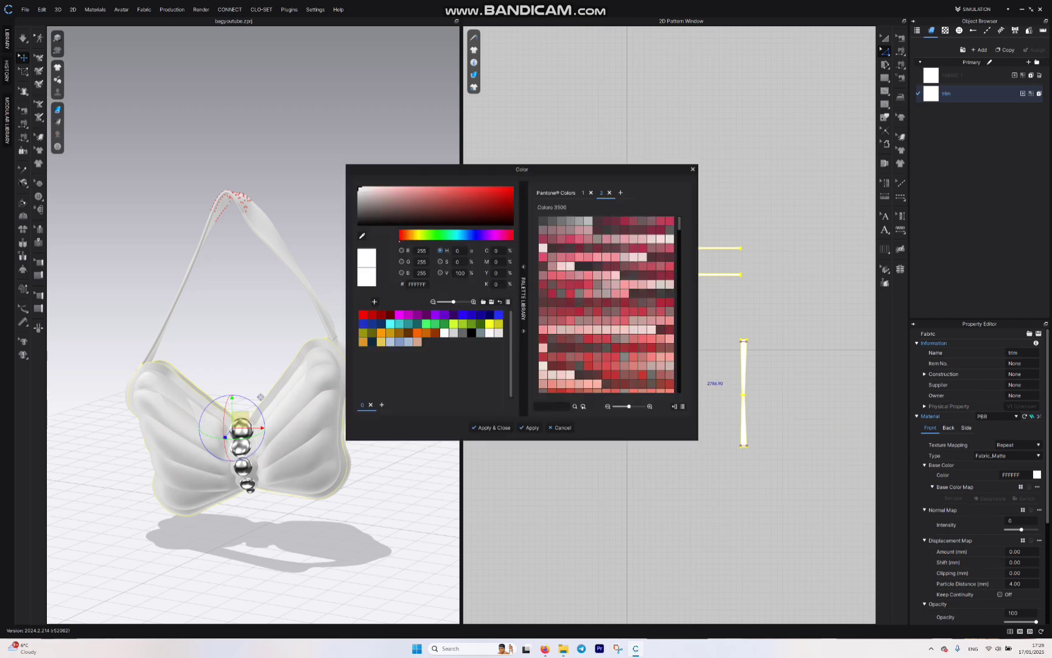
click(560, 275)
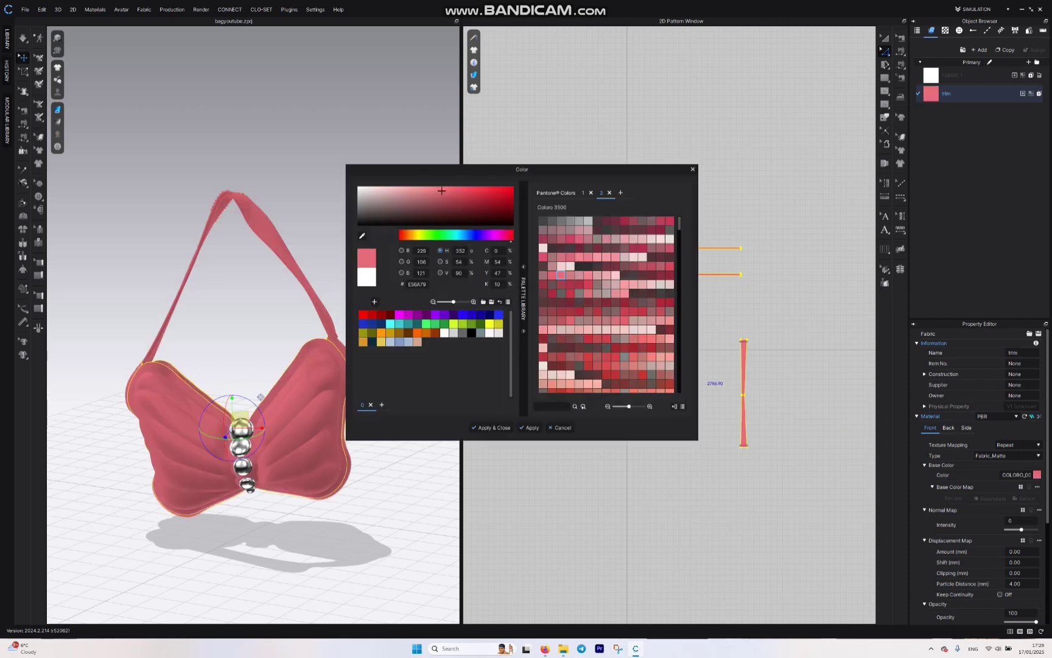
click(491, 428)
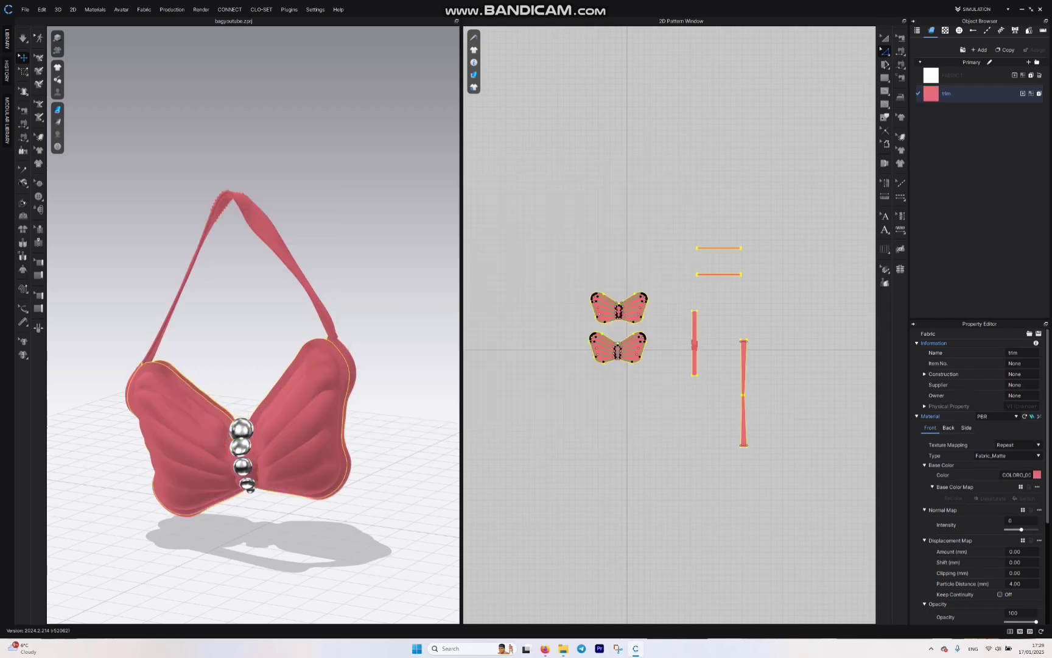
click(1008, 455)
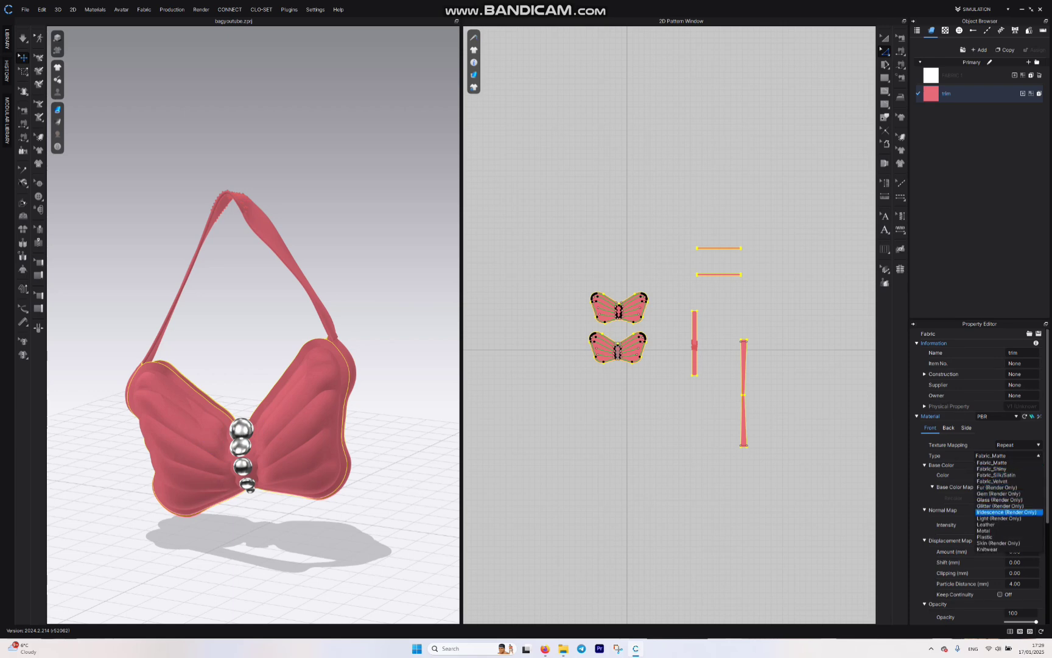
click(1009, 530)
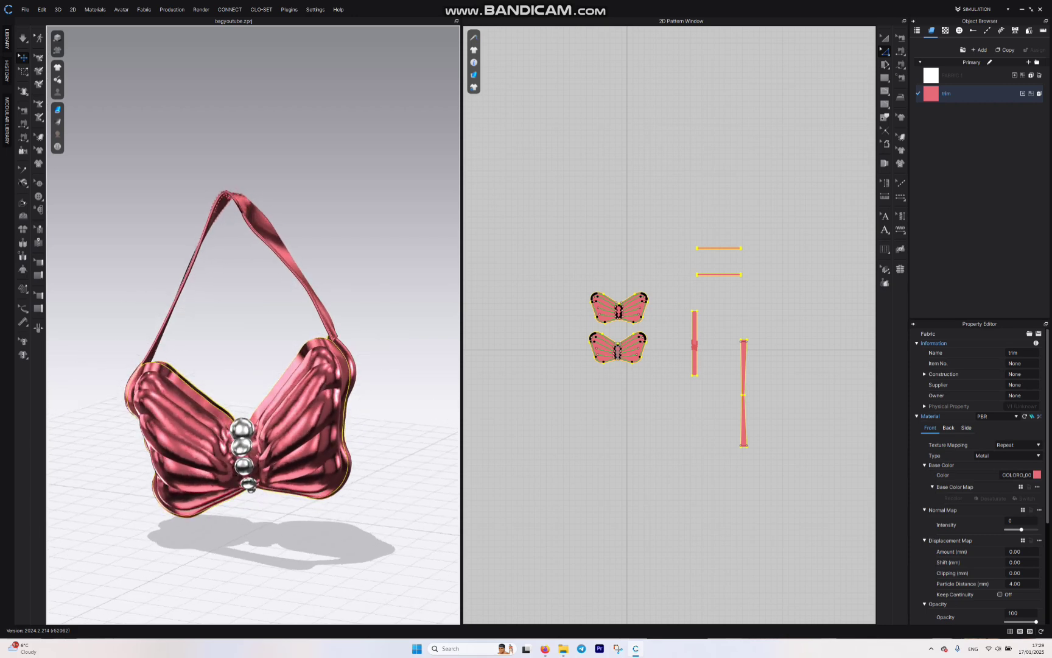
Step: Start an interactive render of the bag, fit the image to the render window and view the bag from a lower front angle
click(201, 9)
click(210, 28)
click(886, 38)
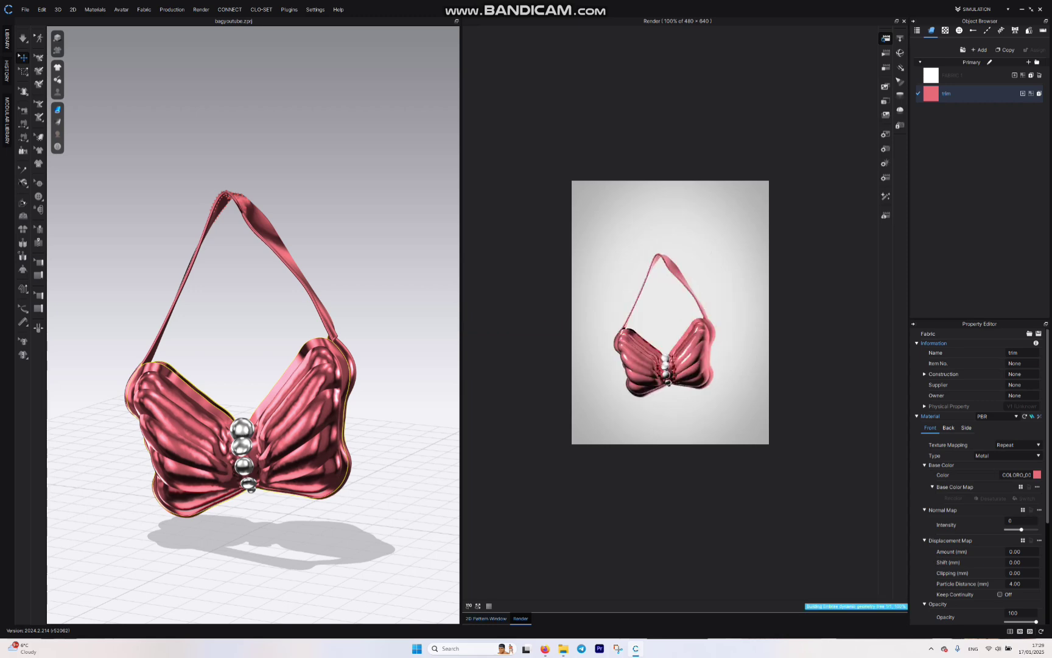
click(478, 605)
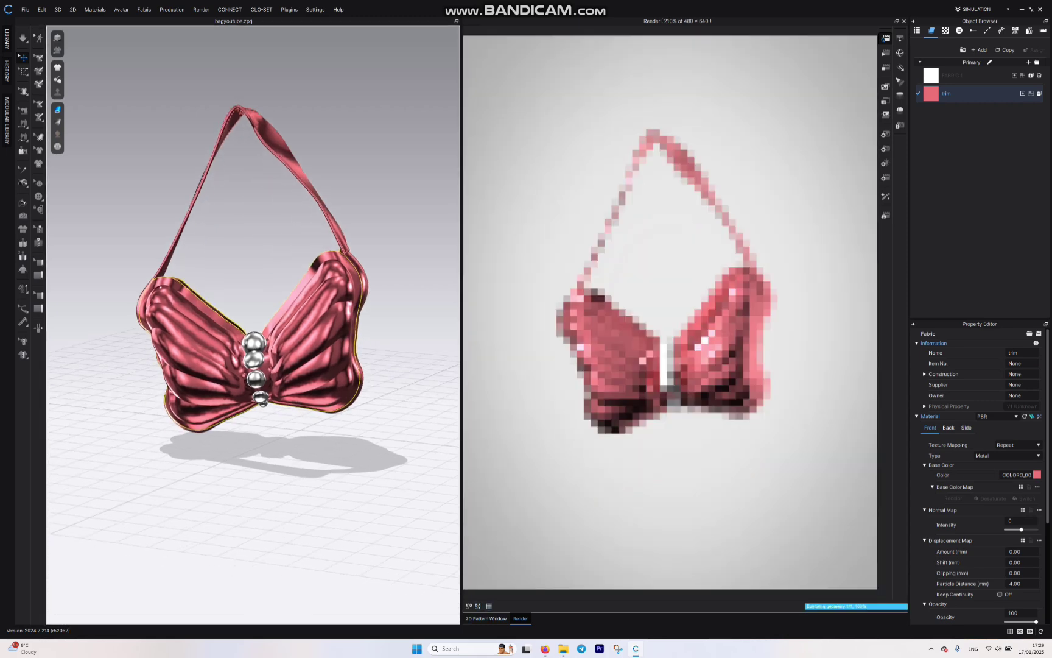
right_drag(293, 463, 302, 424)
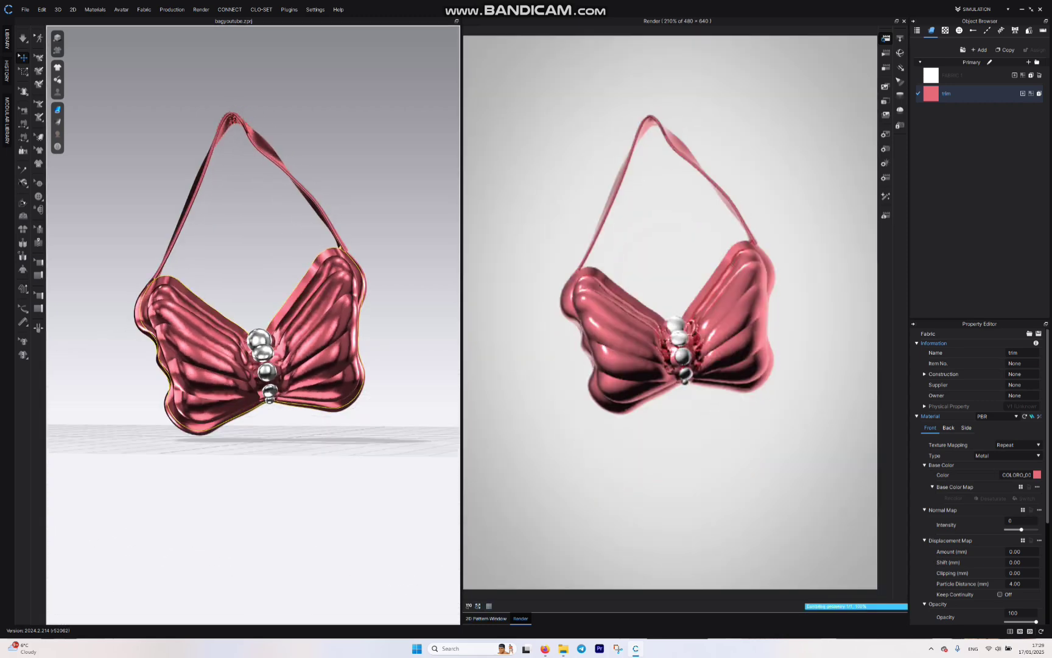
right_drag(305, 378, 323, 390)
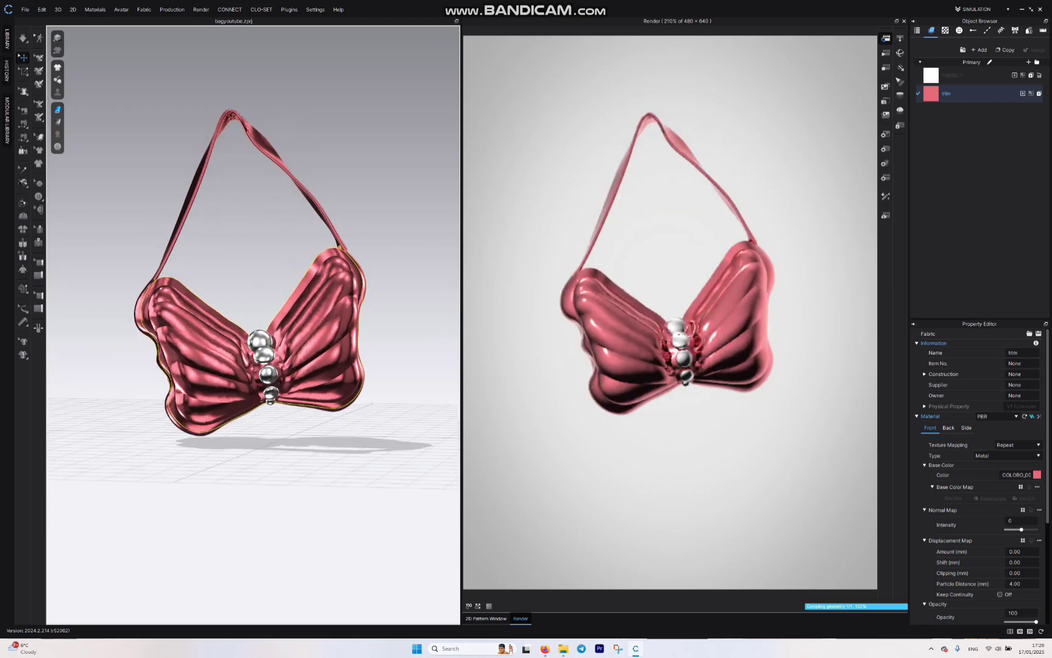
Step: Try the Leather material type on the trim fabric and switch it to Knitwear with Garter stitching
click(1008, 455)
click(1005, 524)
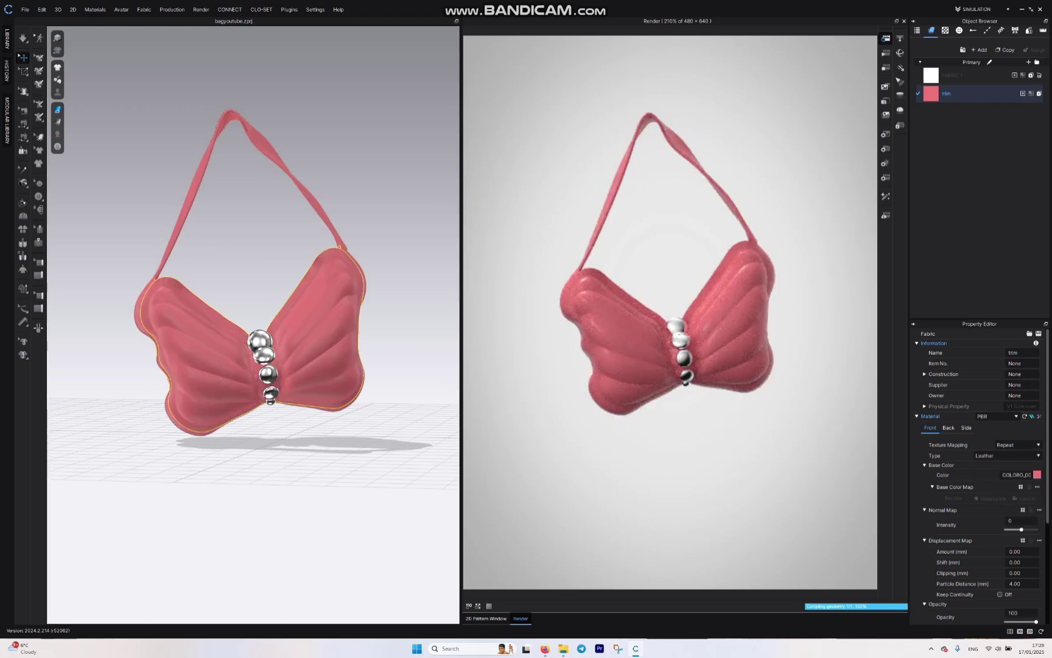
click(1007, 455)
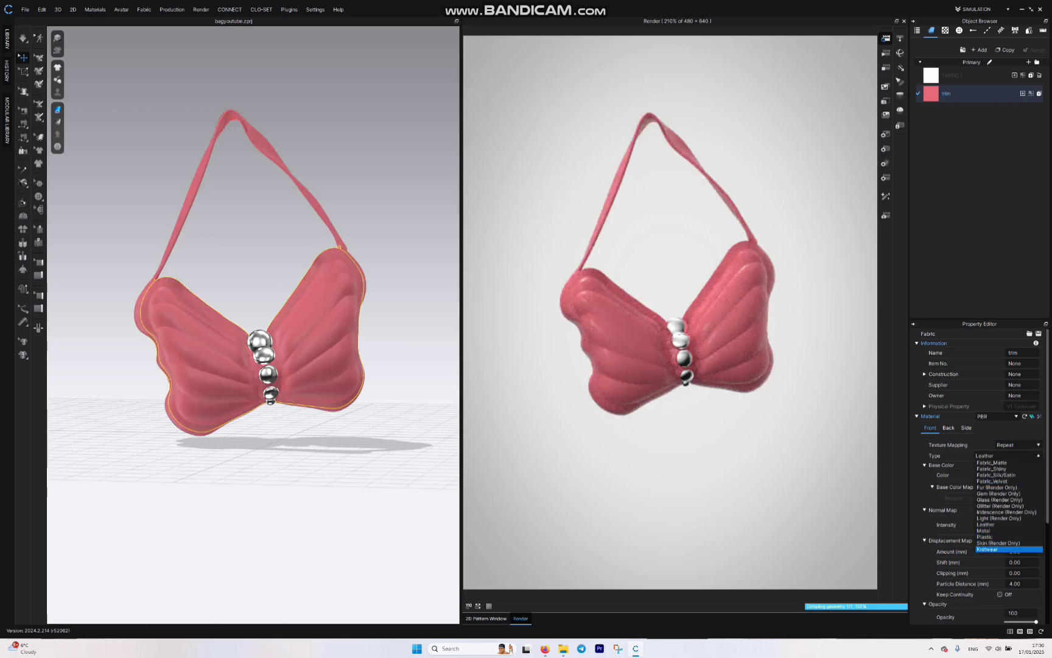
click(987, 550)
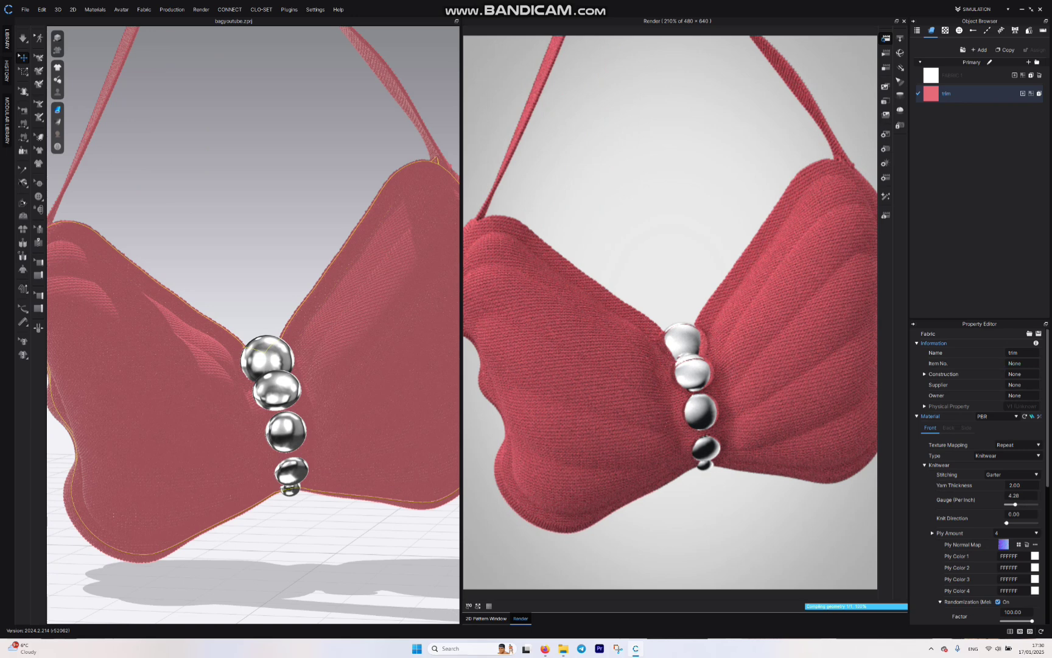
click(1011, 474)
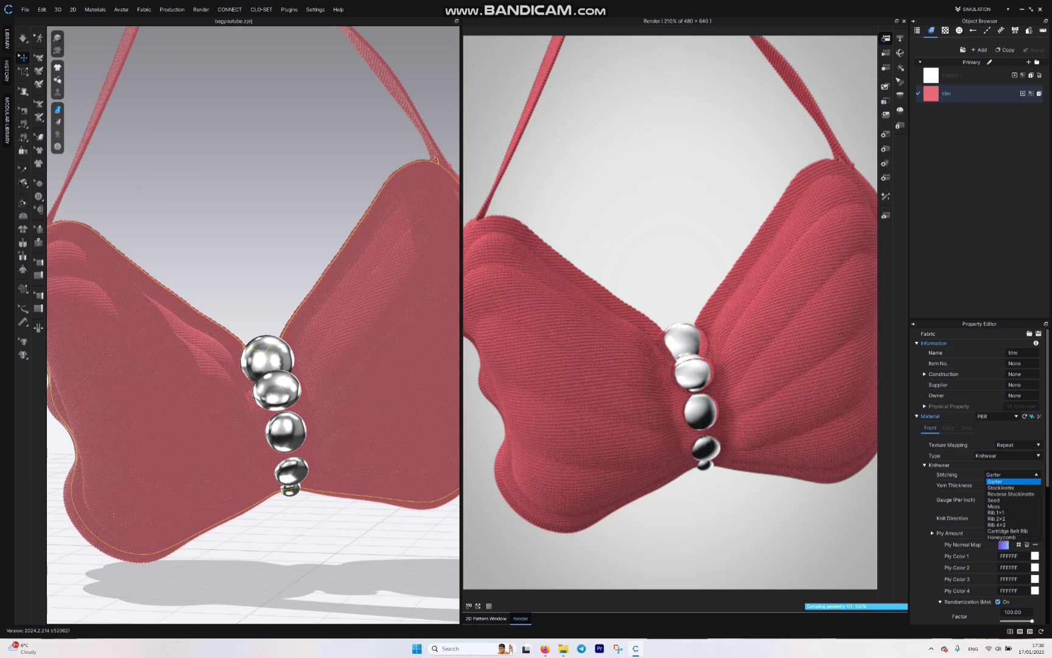
click(1011, 481)
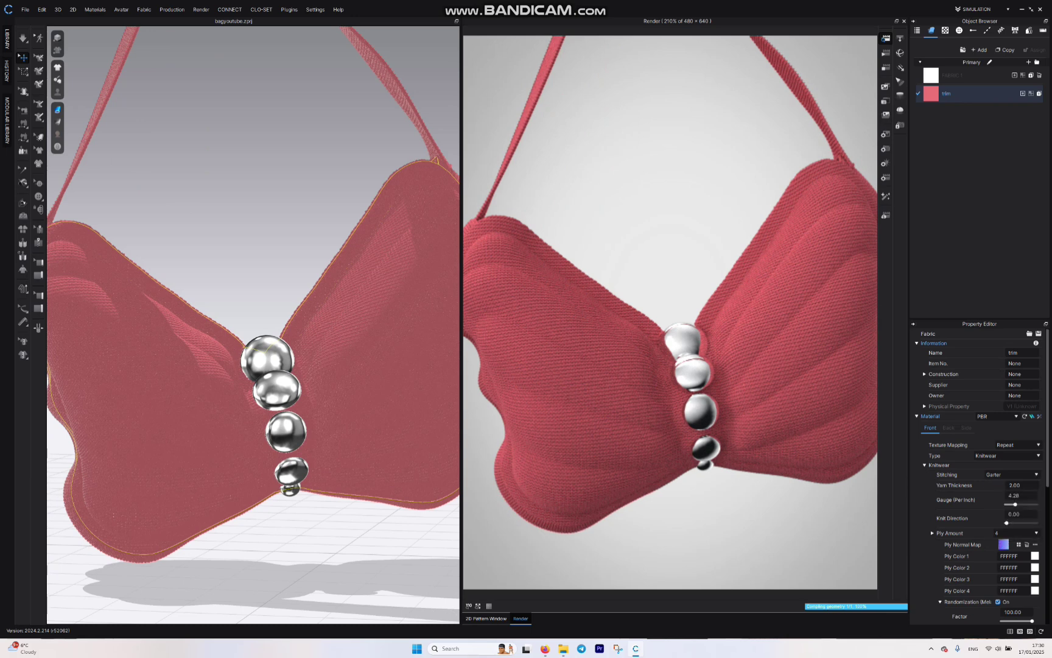
Step: Confirm the knit's yarn thickness at 2.00 and set Ply Color 1 to a dusty pink
click(1015, 485)
key(Return)
click(1036, 556)
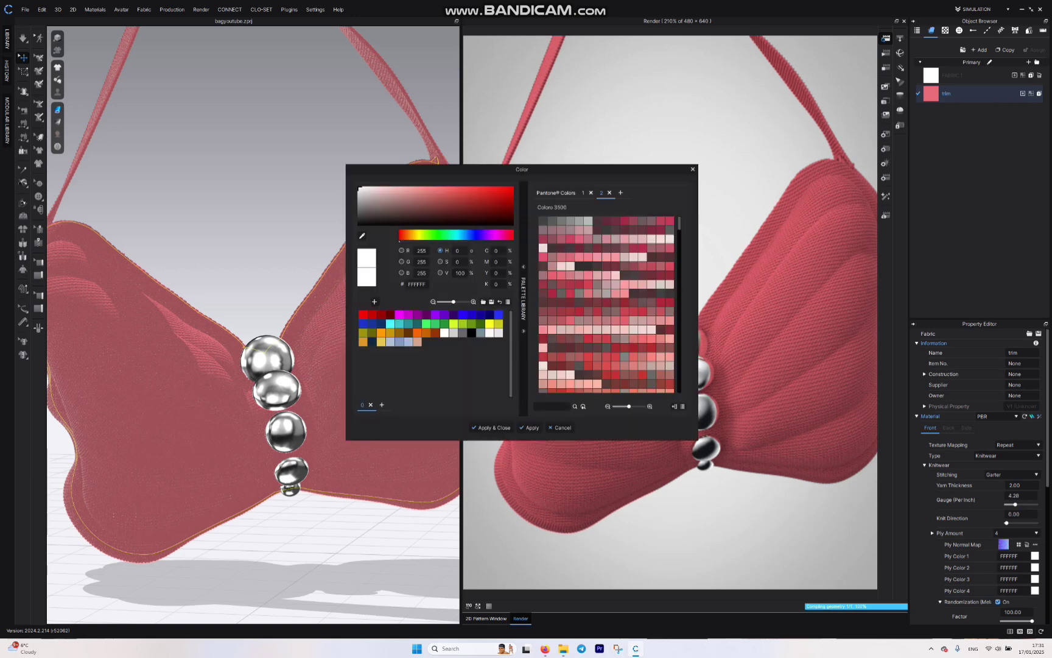
click(579, 230)
click(491, 428)
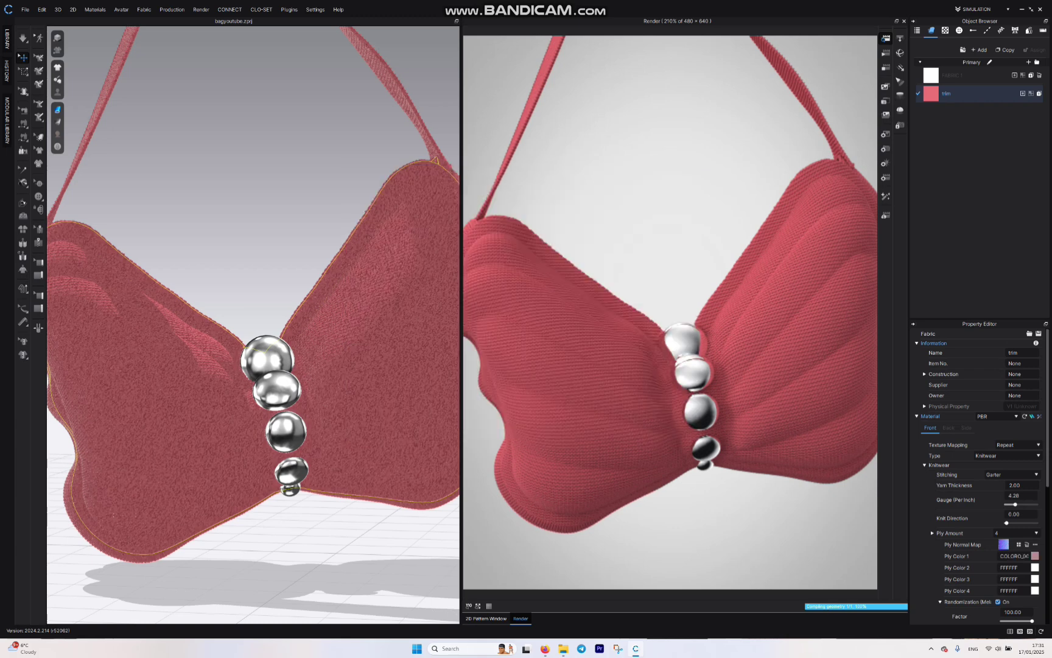
Step: Set the knit's Ply Color 2 to deep crimson and Ply Color 3 to pale pink
click(1035, 567)
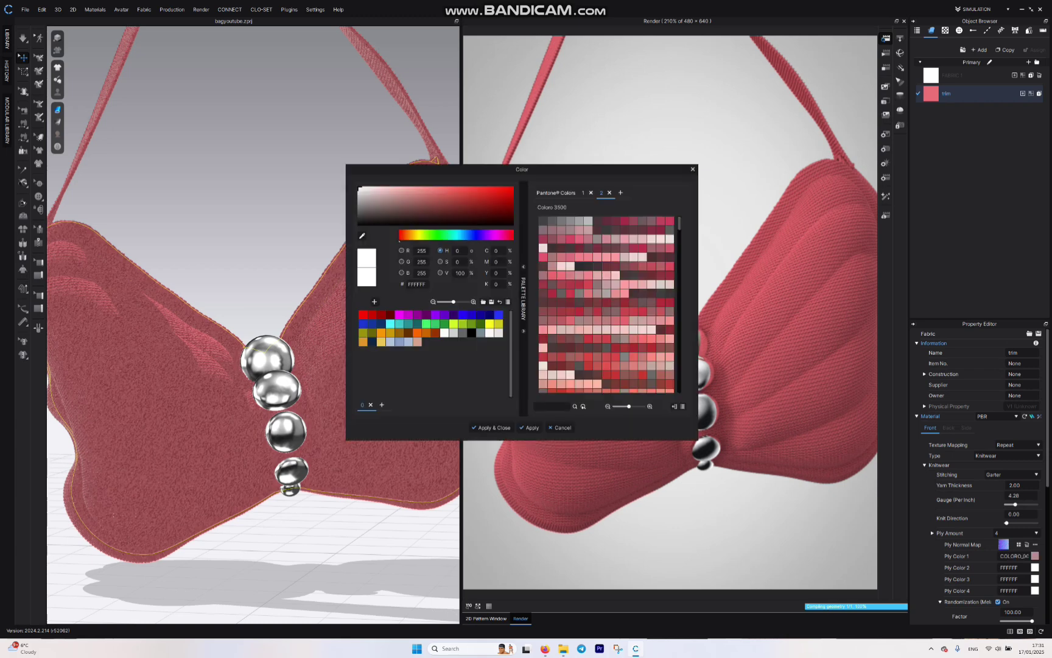
click(557, 303)
click(491, 428)
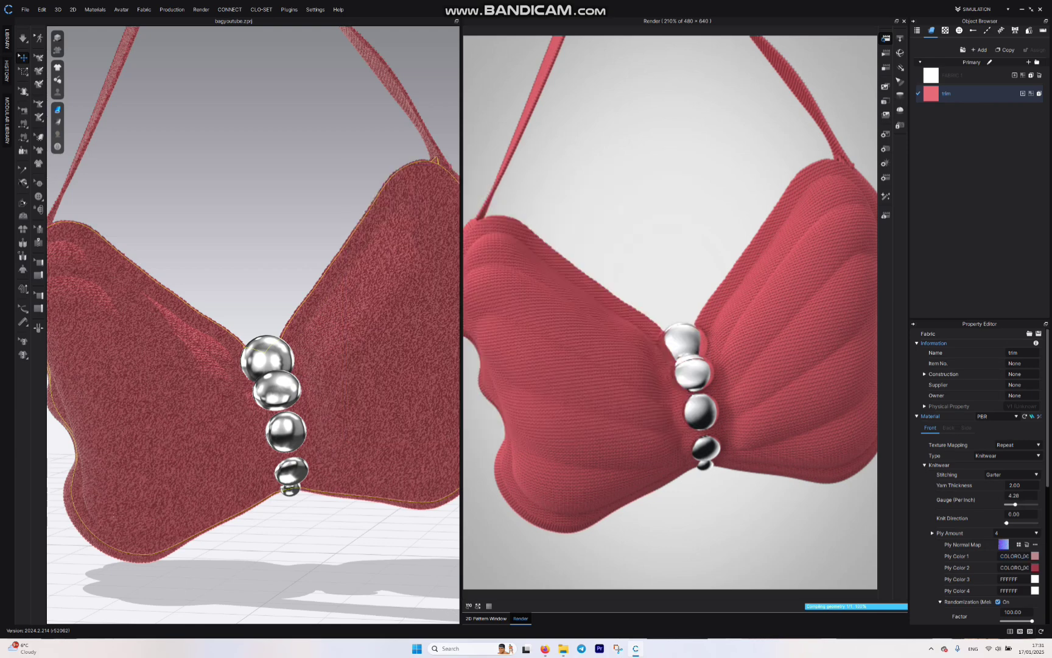
click(1035, 579)
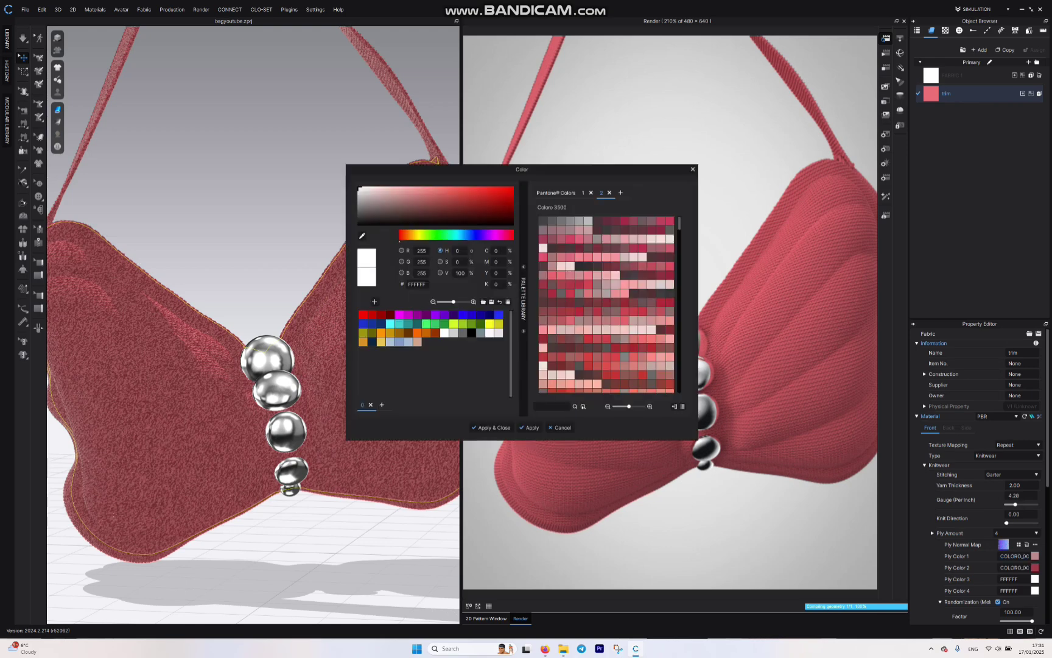
click(642, 329)
click(491, 427)
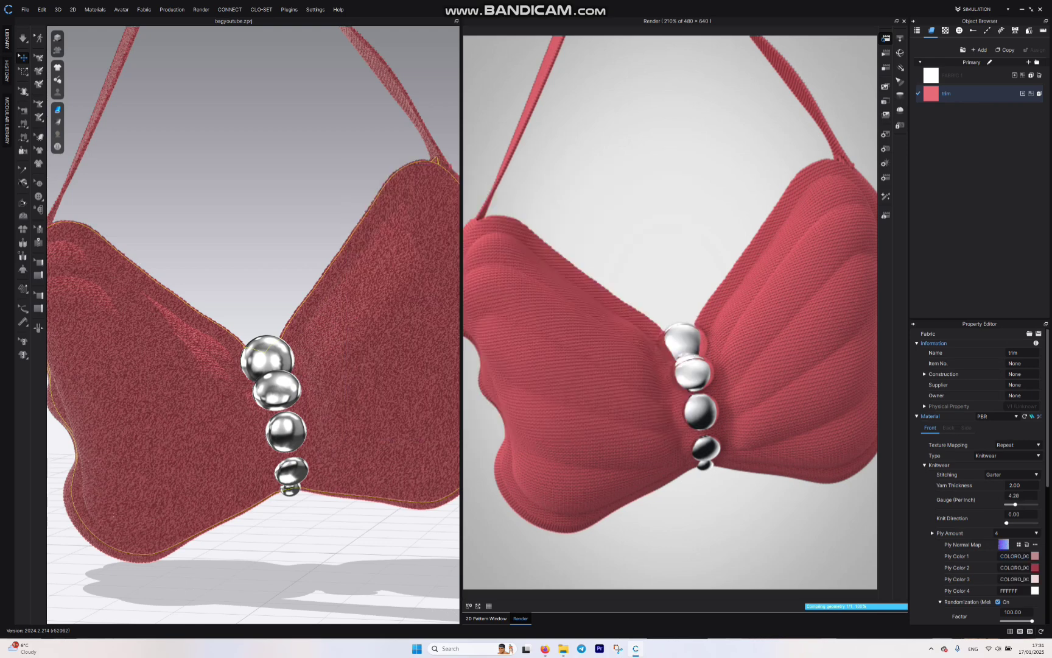